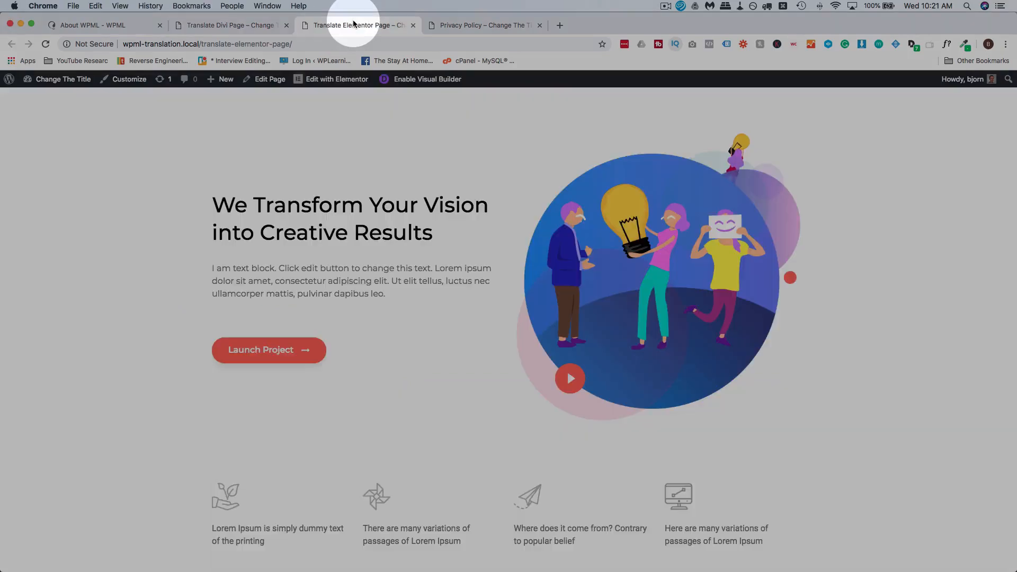
Look over the content of the Translate Elementor page and the Privacy Policy page.
{"action": "scroll", "coordinate": [266, 174], "scroll_direction": "down", "scroll_amount": 3}
{"action": "scroll", "coordinate": [266, 174], "scroll_direction": "down", "scroll_amount": 6}
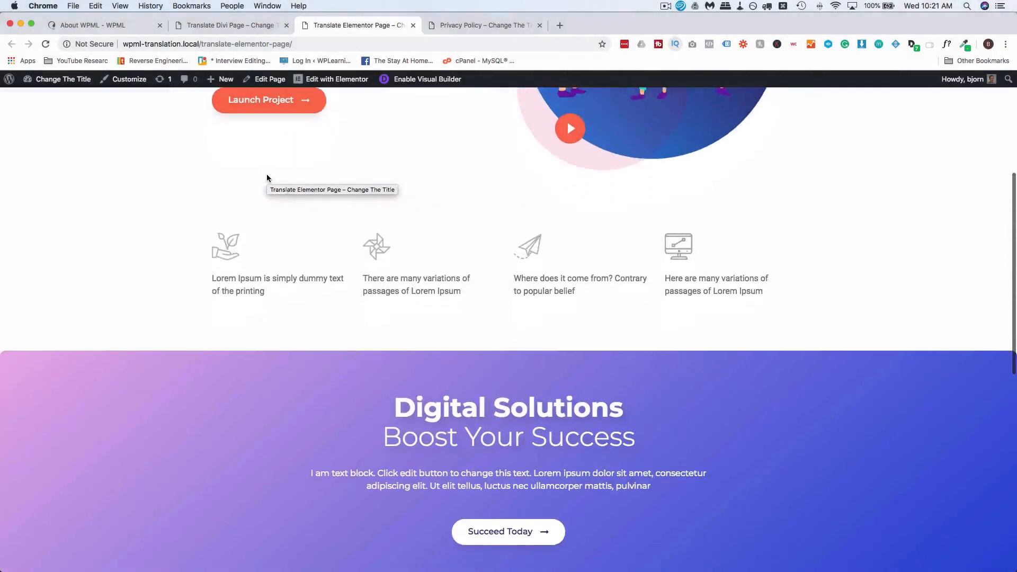
{"action": "scroll", "coordinate": [402, 292], "scroll_direction": "down", "scroll_amount": 5}
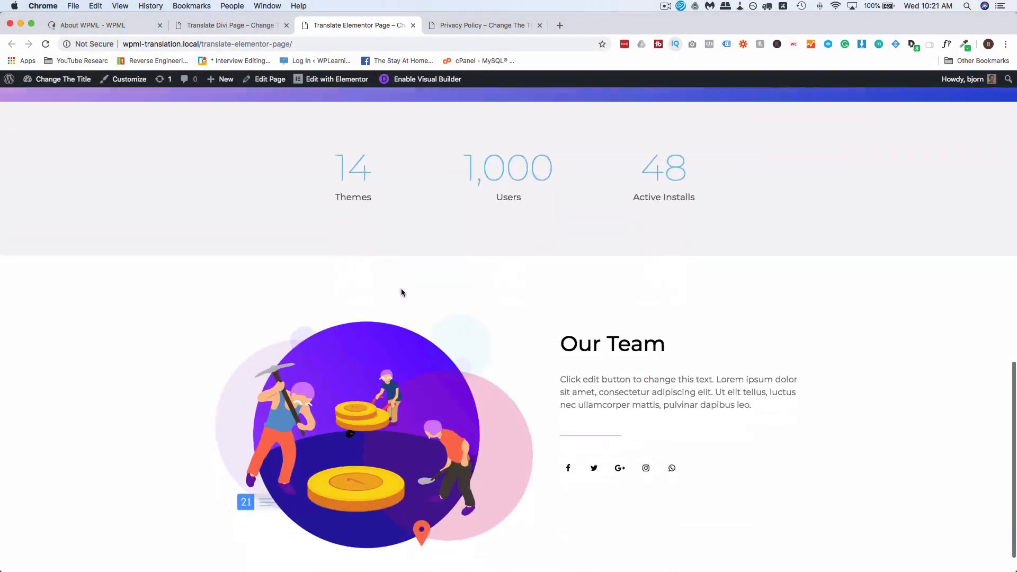
{"action": "left_click", "coordinate": [475, 25]}
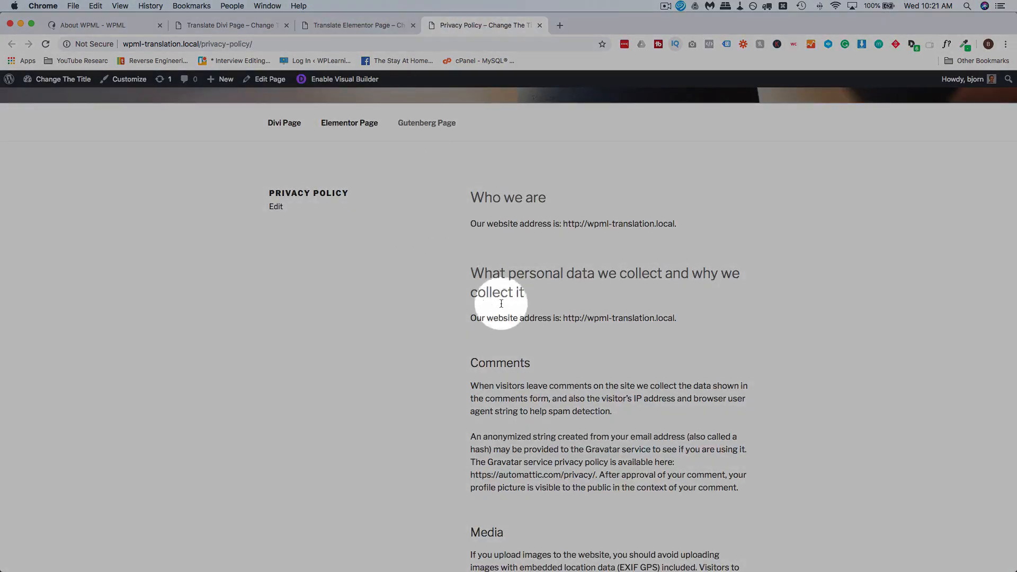
{"action": "scroll", "coordinate": [517, 340], "scroll_direction": "down", "scroll_amount": 5}
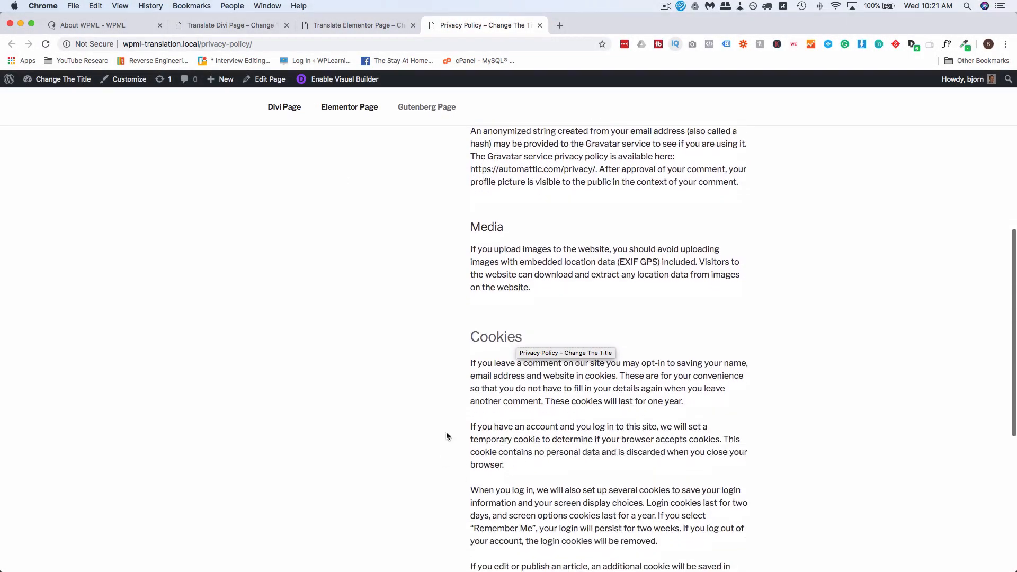
{"action": "scroll", "coordinate": [452, 422], "scroll_direction": "down", "scroll_amount": 5}
{"action": "scroll", "coordinate": [453, 421], "scroll_direction": "up", "scroll_amount": 12}
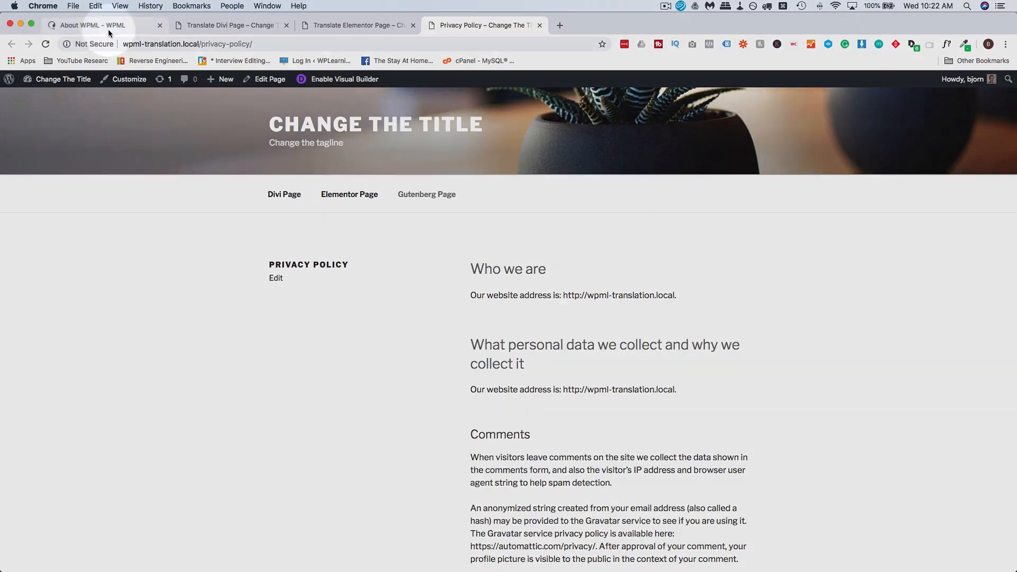
Open the WPML purchase page and compare the features, site limits and prices of its three plans.
{"action": "left_click", "coordinate": [108, 30]}
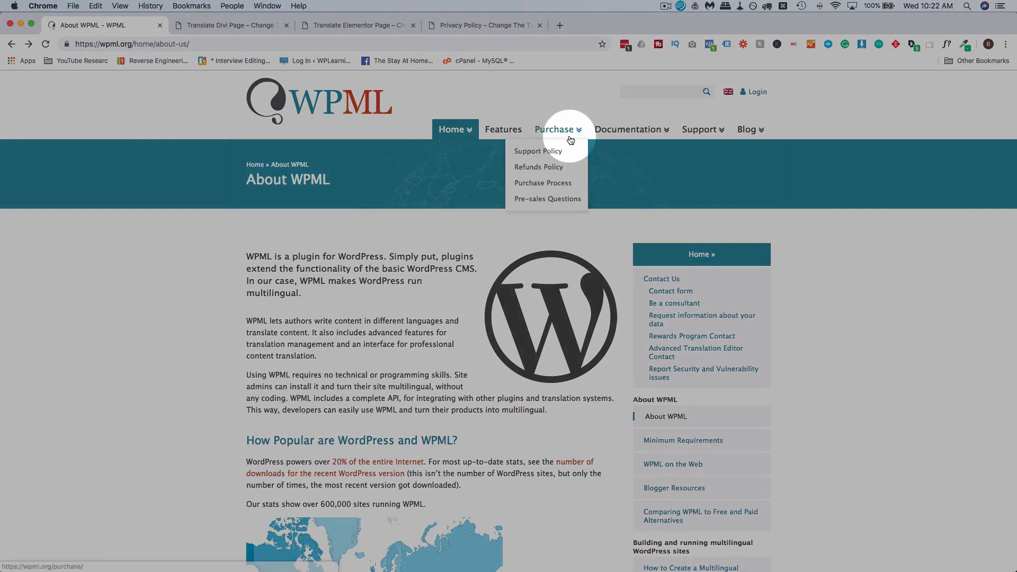
{"action": "left_click", "coordinate": [566, 132]}
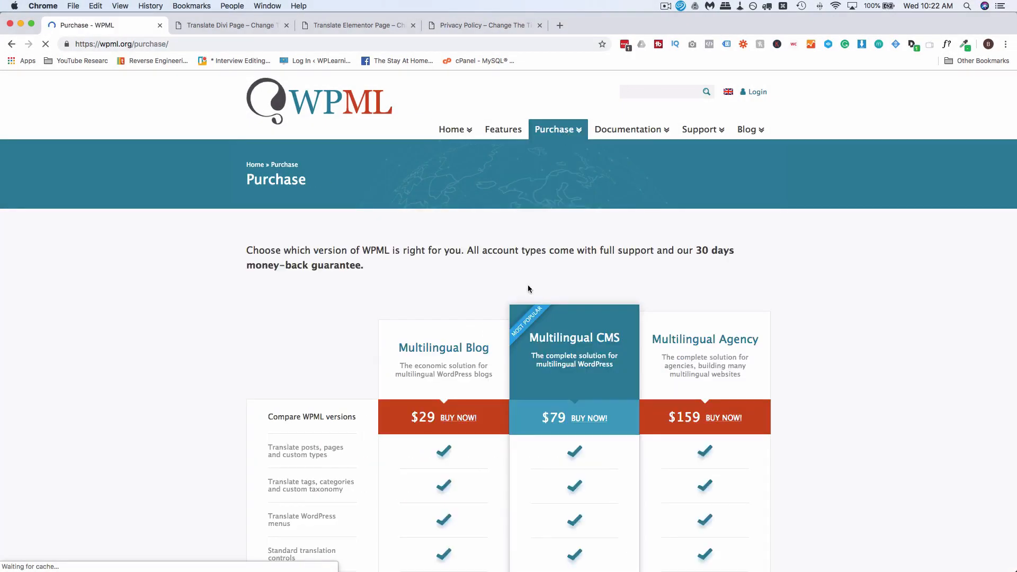
{"action": "scroll", "coordinate": [218, 292], "scroll_direction": "down", "scroll_amount": 3}
{"action": "scroll", "coordinate": [218, 296], "scroll_direction": "down", "scroll_amount": 2}
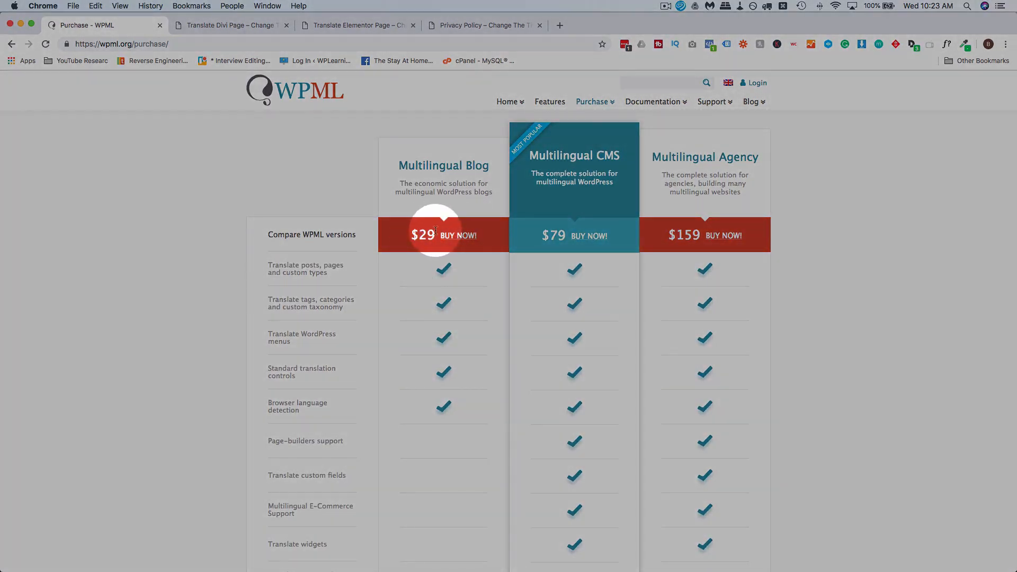
{"action": "scroll", "coordinate": [410, 267], "scroll_direction": "down", "scroll_amount": 1}
{"action": "scroll", "coordinate": [408, 270], "scroll_direction": "down", "scroll_amount": 1}
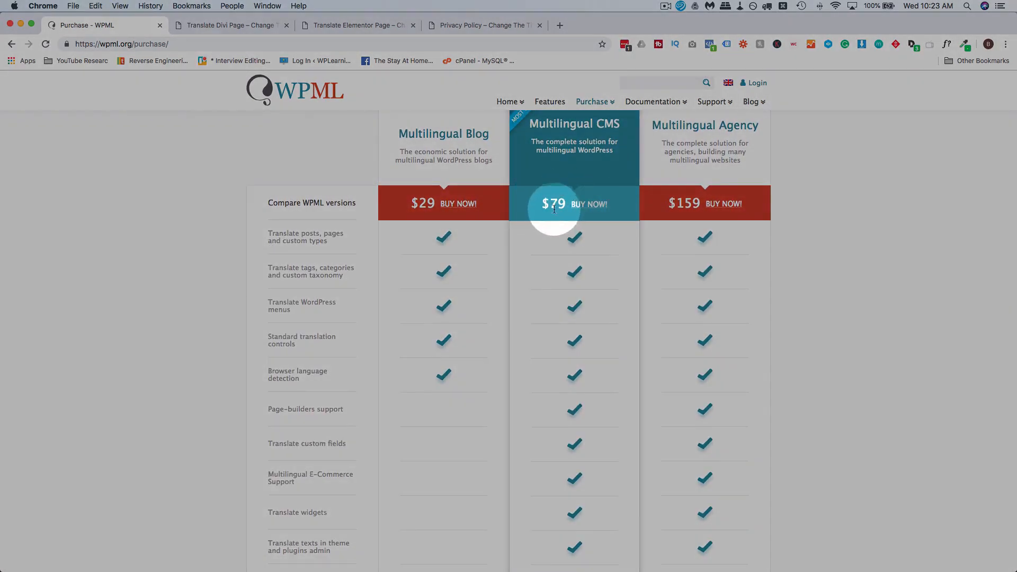
{"action": "scroll", "coordinate": [548, 307], "scroll_direction": "down", "scroll_amount": 3}
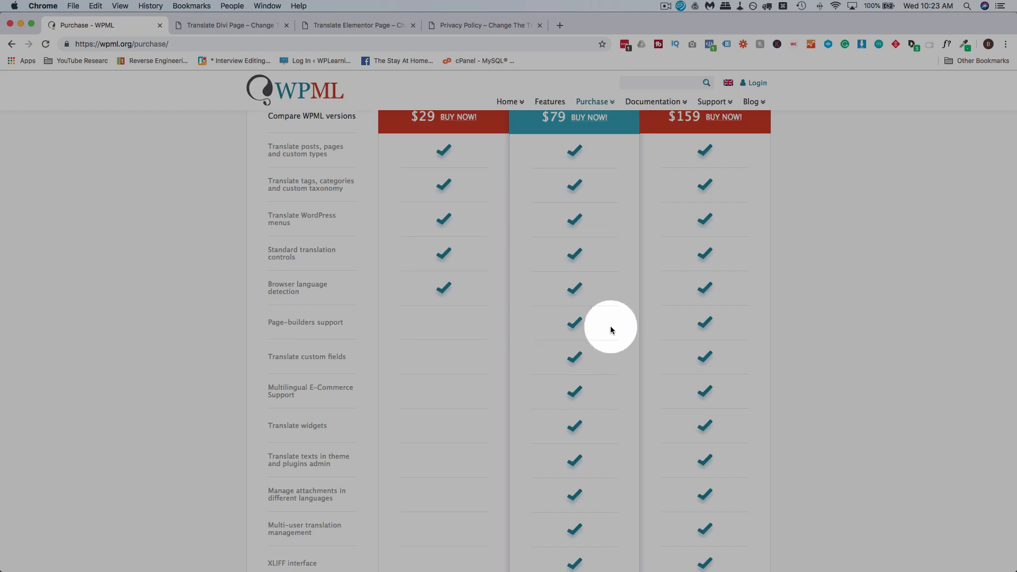
{"action": "scroll", "coordinate": [555, 341], "scroll_direction": "down", "scroll_amount": 10}
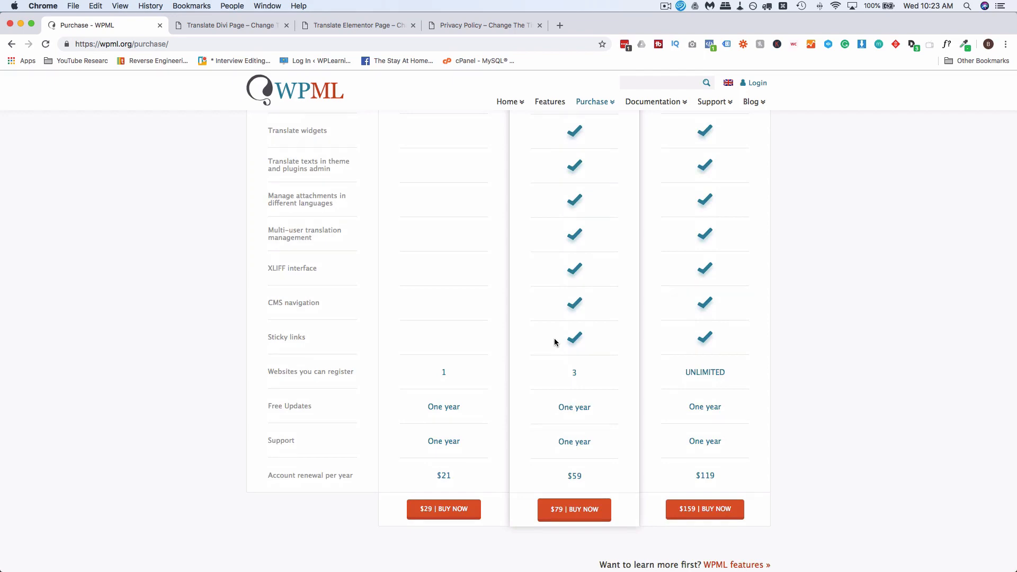
{"action": "scroll", "coordinate": [554, 342], "scroll_direction": "down", "scroll_amount": 6}
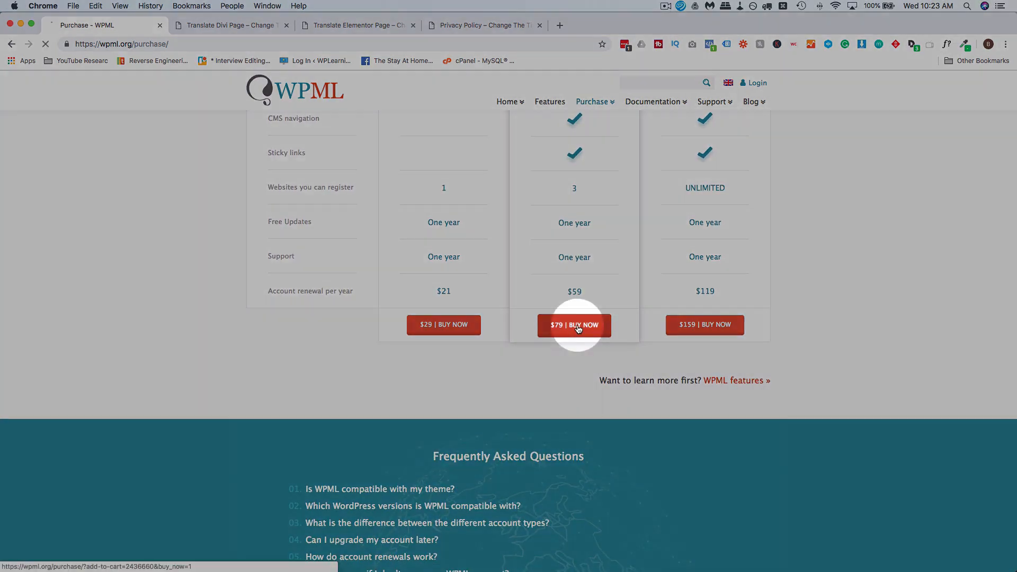
Start the purchase of the $79 Multilingual CMS plan and examine the checkout's billing, order and payment sections.
{"action": "left_click", "coordinate": [578, 329]}
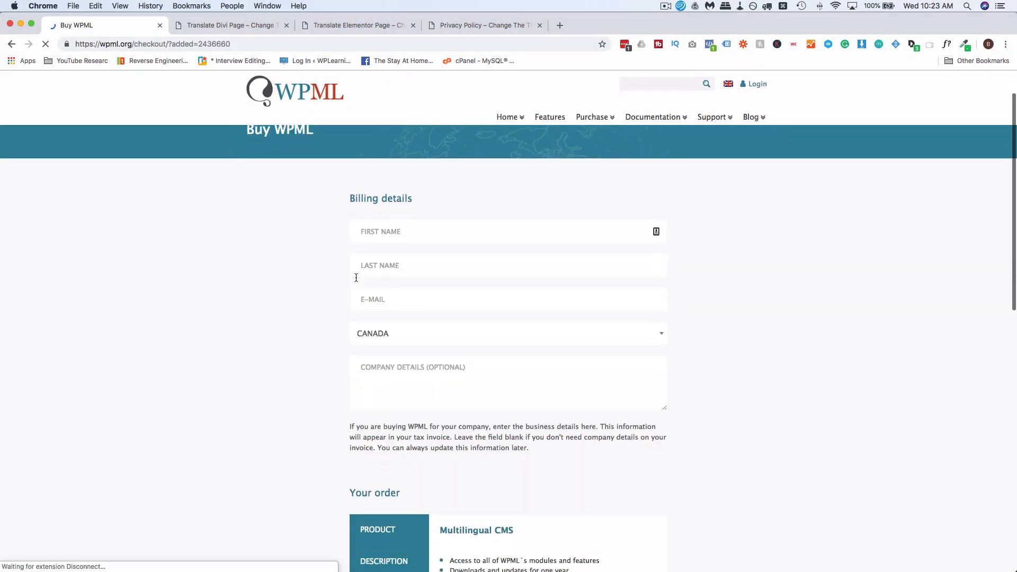
{"action": "scroll", "coordinate": [356, 277], "scroll_direction": "down", "scroll_amount": 14}
{"action": "scroll", "coordinate": [356, 278], "scroll_direction": "down", "scroll_amount": 5}
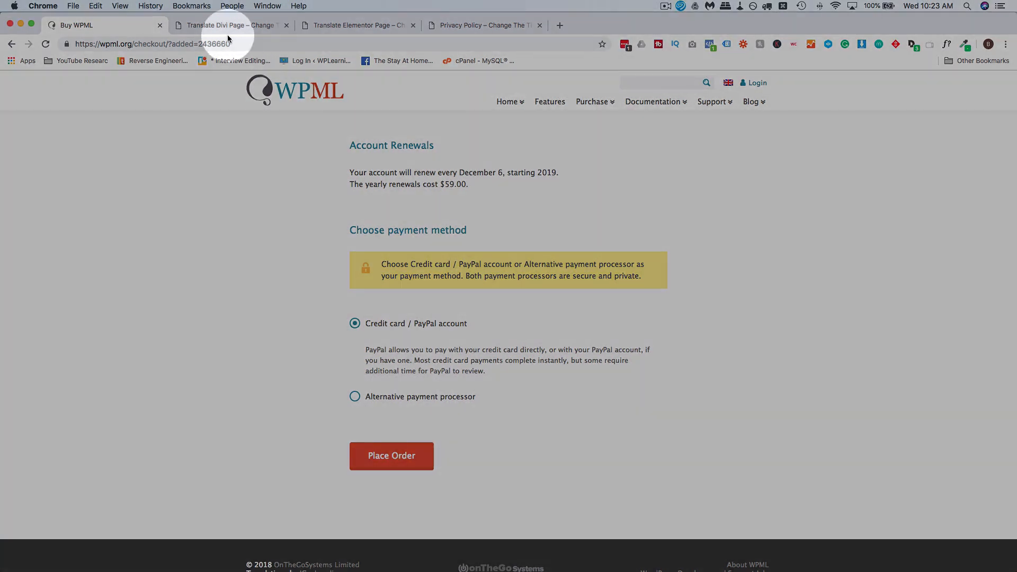
Open the WordPress dashboard of the test site in a new browser tab and bring up the plugin upload form.
{"action": "left_click", "coordinate": [212, 28]}
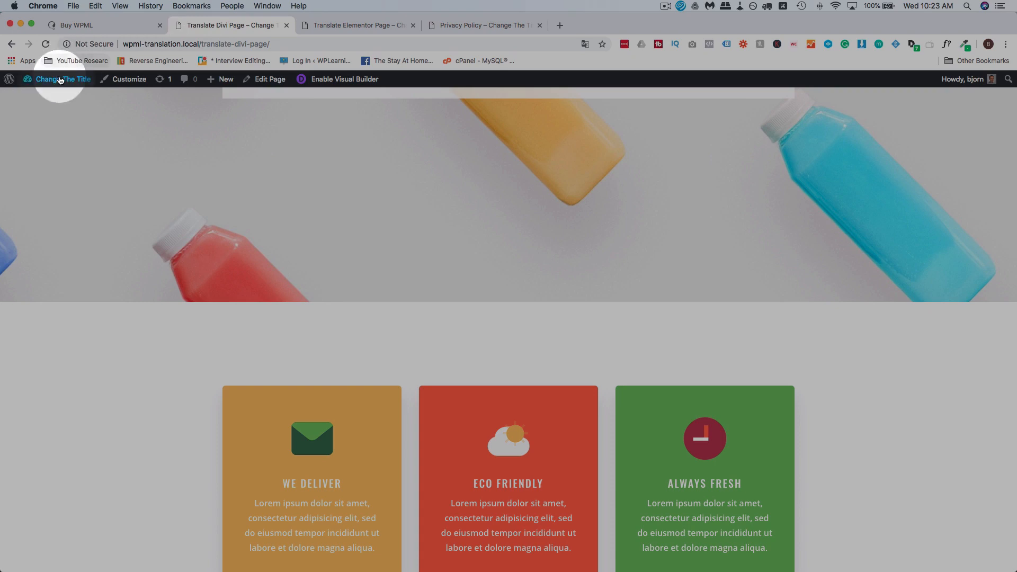
{"action": "mouse_move", "coordinate": [53, 81]}
{"action": "left_click", "coordinate": [50, 98], "text": "super"}
{"action": "left_click_drag", "start_coordinate": [374, 29], "coordinate": [244, 29]}
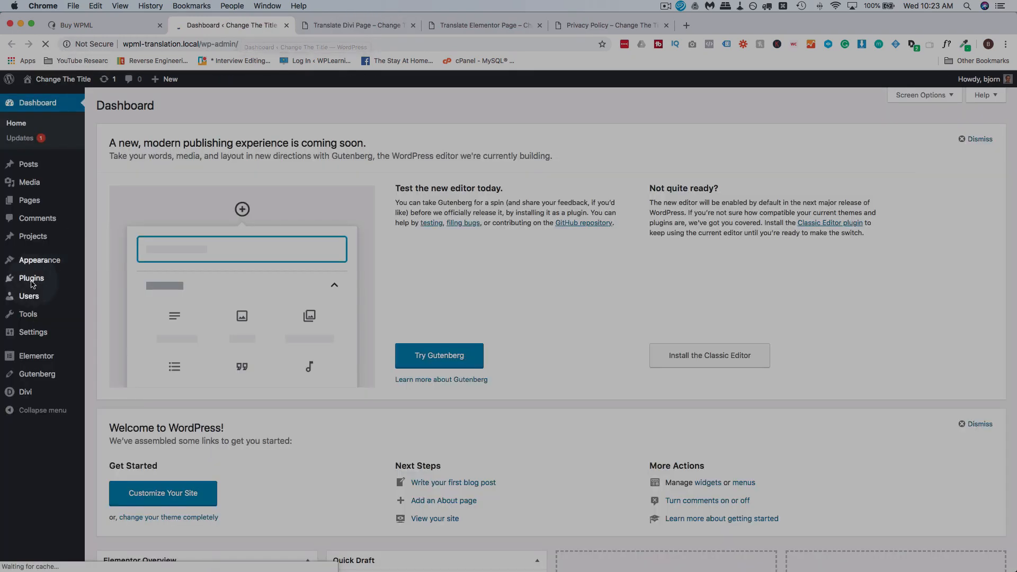
{"action": "mouse_move", "coordinate": [32, 284]}
{"action": "left_click", "coordinate": [106, 295]}
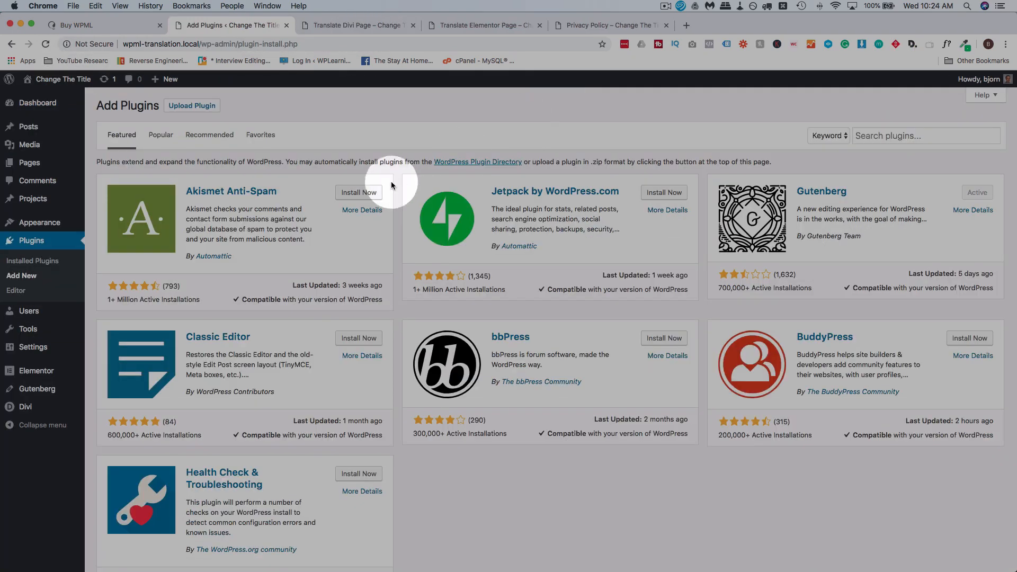
{"action": "left_click", "coordinate": [205, 107]}
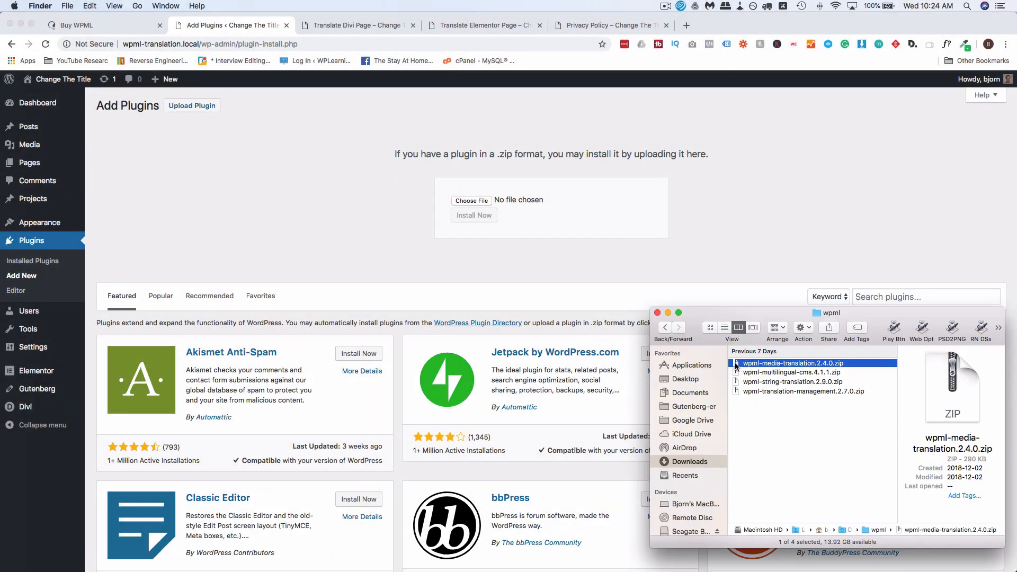
Upload wpml-media-translation.2.4.0.zip from the wpml folder and install it as a plugin.
{"action": "left_click_drag", "start_coordinate": [736, 365], "coordinate": [491, 202]}
{"action": "left_click", "coordinate": [482, 218]}
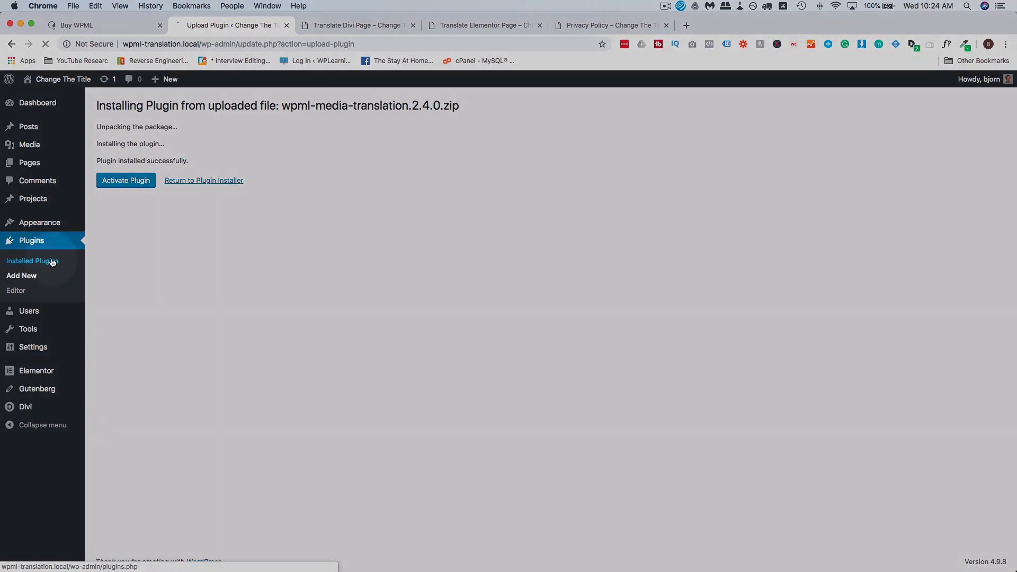
{"action": "left_click", "coordinate": [128, 180]}
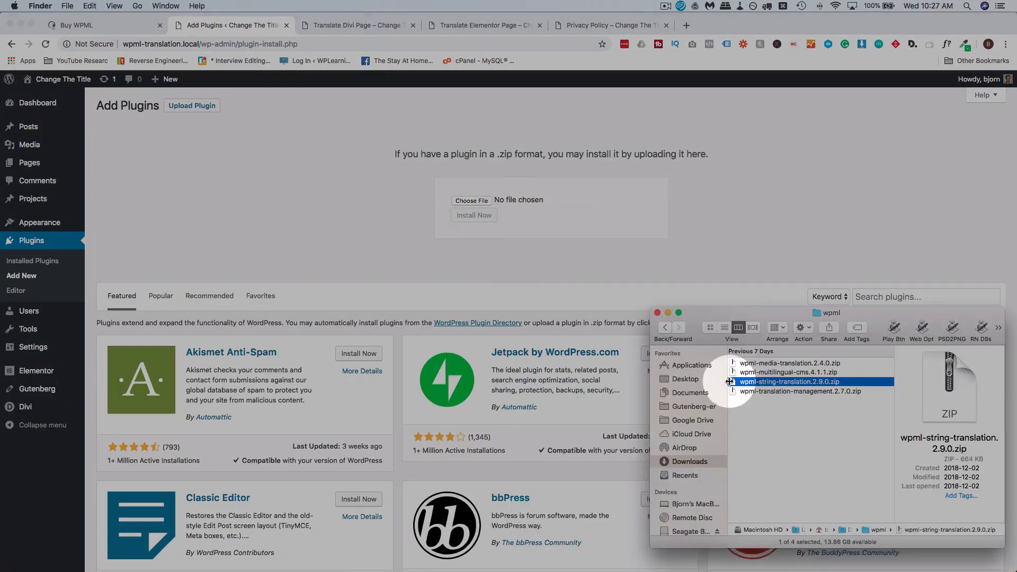
Install wpml-string-translation.2.9.0.zip and wpml-translation-management.2.7.0.zip, and return to the plugin installer.
{"action": "double_click", "coordinate": [741, 381]}
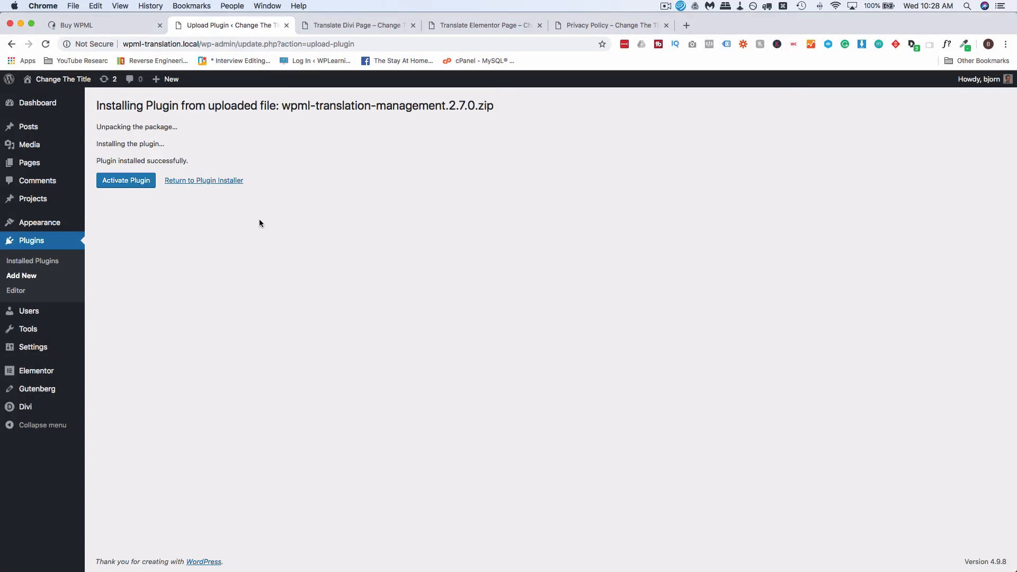
{"action": "left_click", "coordinate": [202, 182]}
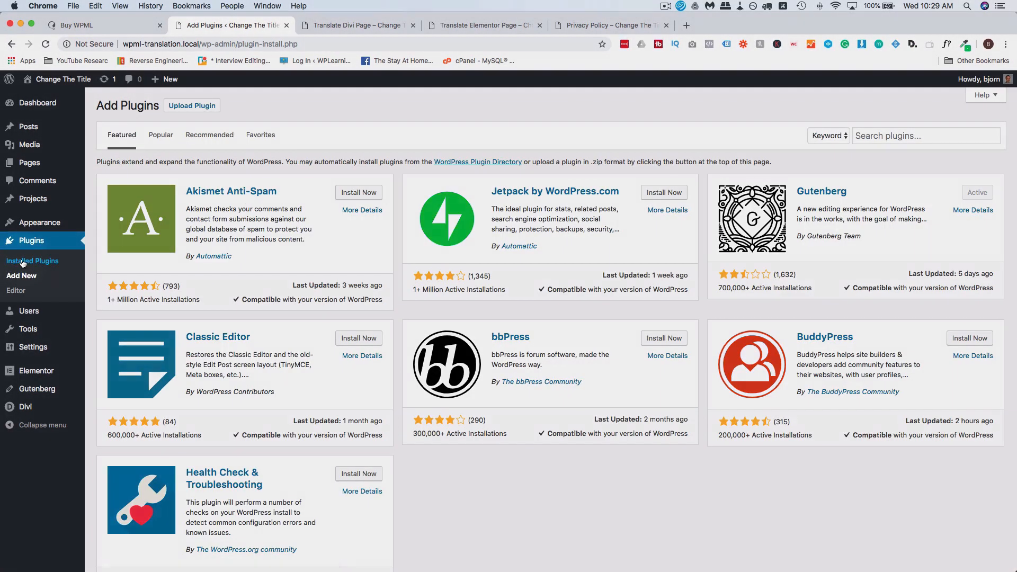
In the installed plugins list, select WPML Media, WPML Multilingual CMS, WPML String Translation and WPML Translation Management.
{"action": "left_click", "coordinate": [22, 263]}
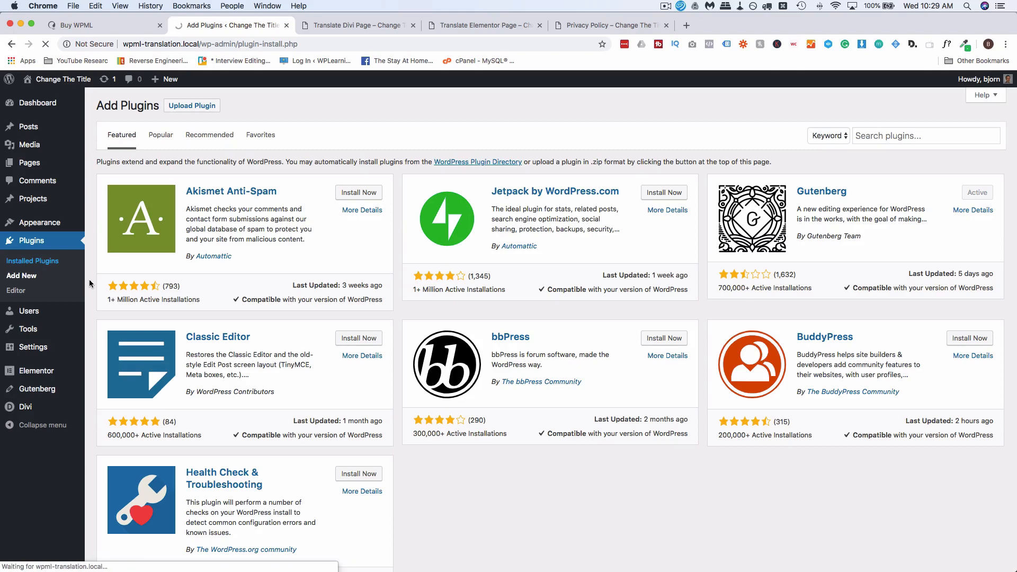
{"action": "scroll", "coordinate": [99, 274], "scroll_direction": "down", "scroll_amount": 1}
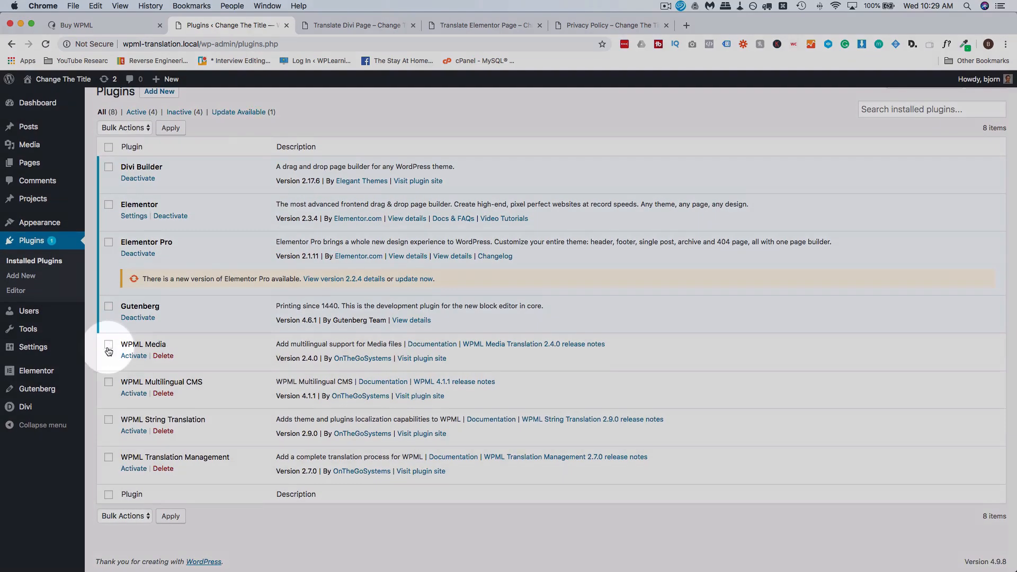
{"action": "left_click", "coordinate": [108, 345]}
{"action": "left_click", "coordinate": [108, 382]}
{"action": "left_click", "coordinate": [108, 419]}
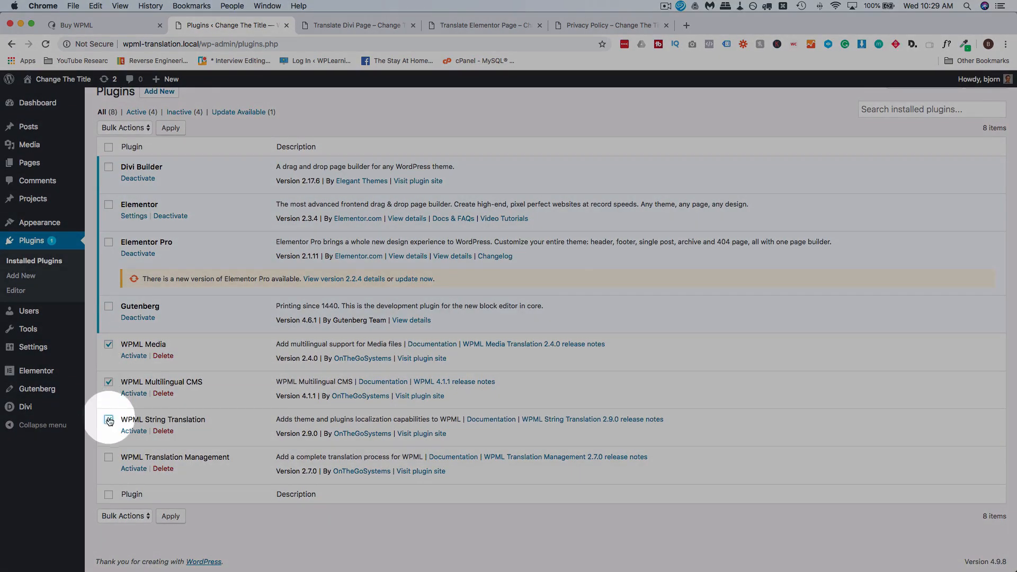
{"action": "left_click", "coordinate": [110, 458]}
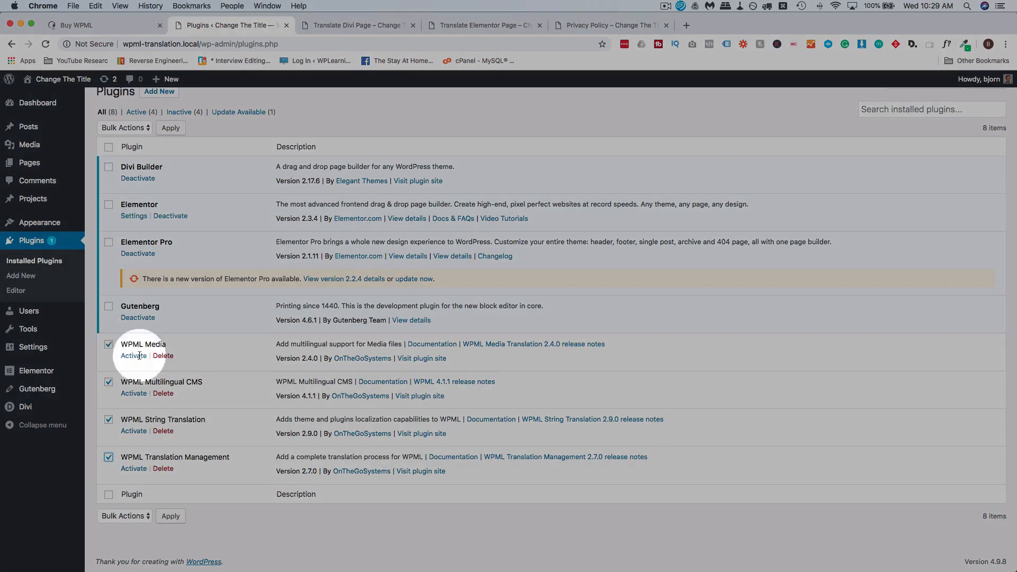
Highlight the names of the four WPML plugins one after another to review what each one is for.
{"action": "left_click_drag", "start_coordinate": [205, 384], "coordinate": [120, 386]}
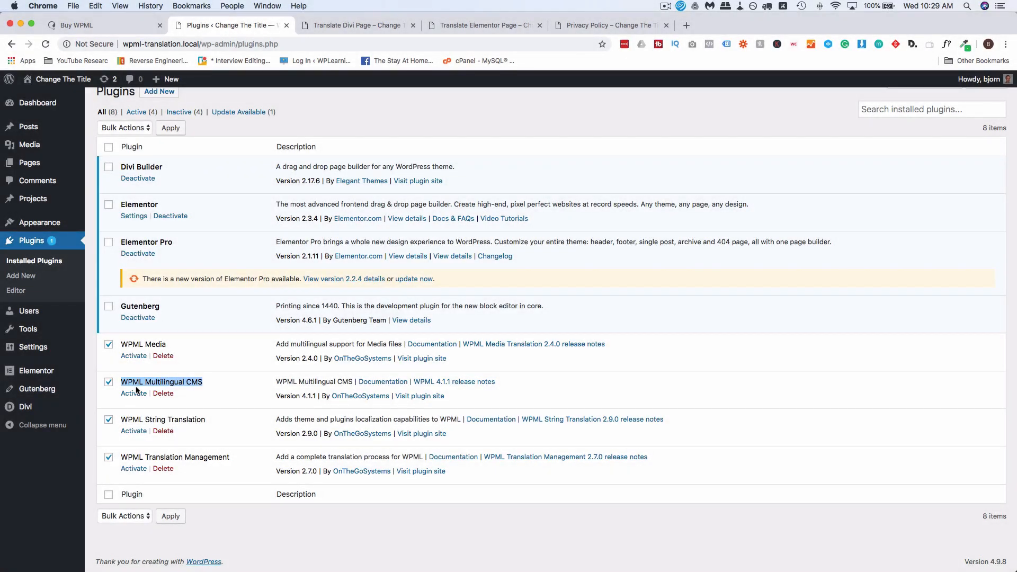
{"action": "left_click_drag", "start_coordinate": [121, 420], "coordinate": [217, 422]}
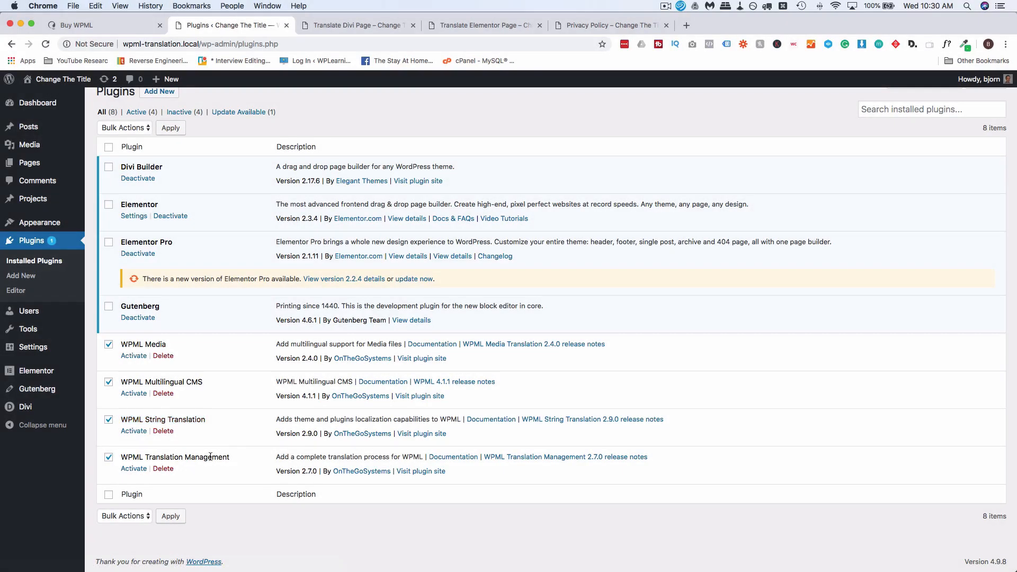
{"action": "left_click_drag", "start_coordinate": [229, 457], "coordinate": [133, 459]}
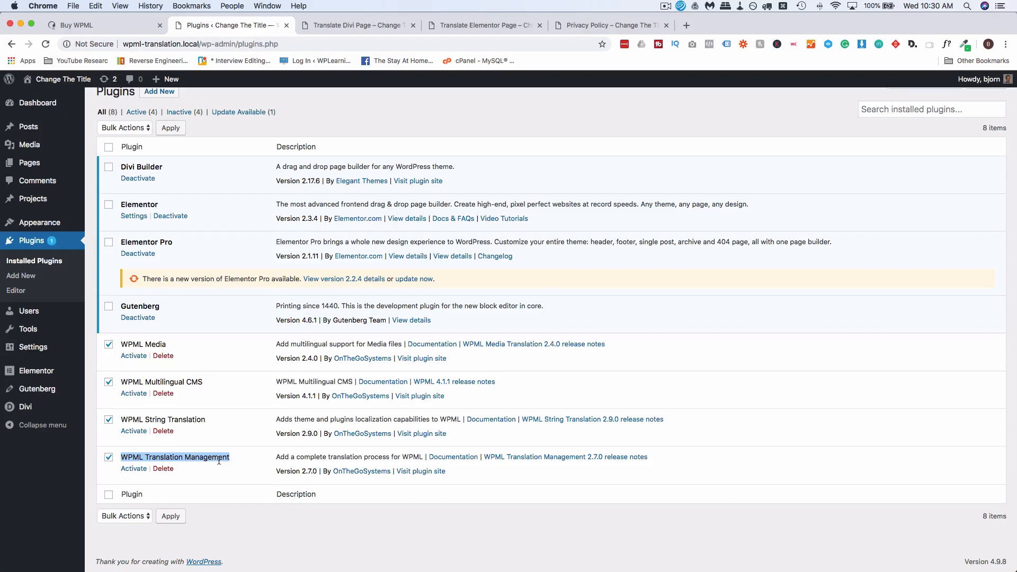
{"action": "left_click_drag", "start_coordinate": [167, 344], "coordinate": [136, 345]}
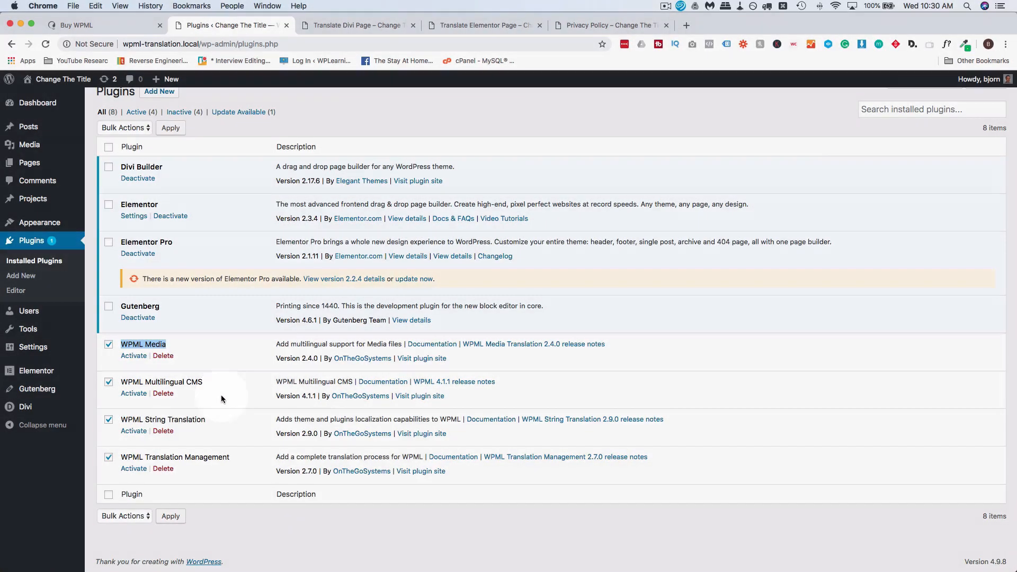
{"action": "left_click_drag", "start_coordinate": [203, 382], "coordinate": [122, 378]}
{"action": "left_click_drag", "start_coordinate": [231, 457], "coordinate": [122, 456]}
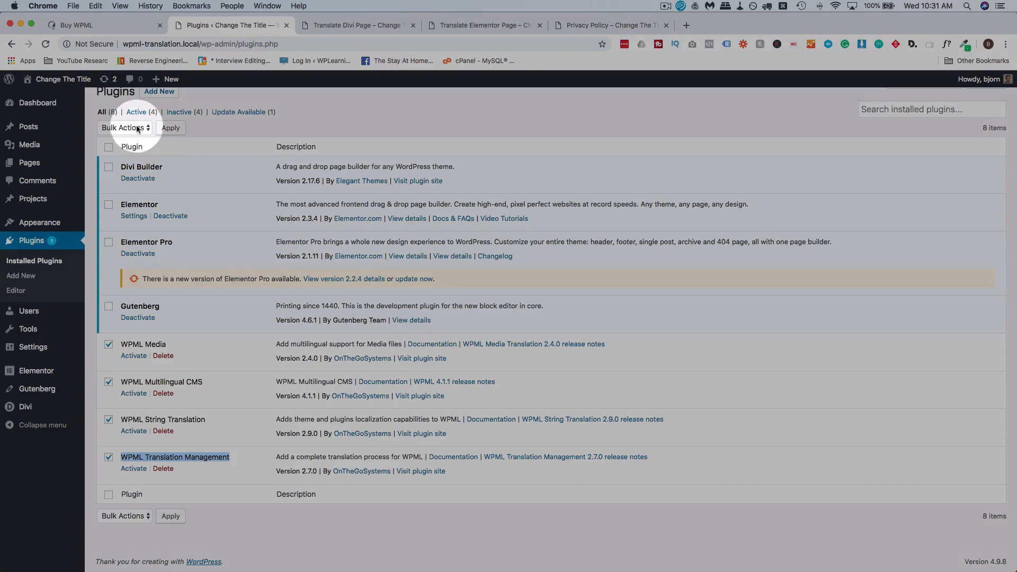
Bulk activate the four selected WPML plugins.
{"action": "left_click", "coordinate": [130, 127]}
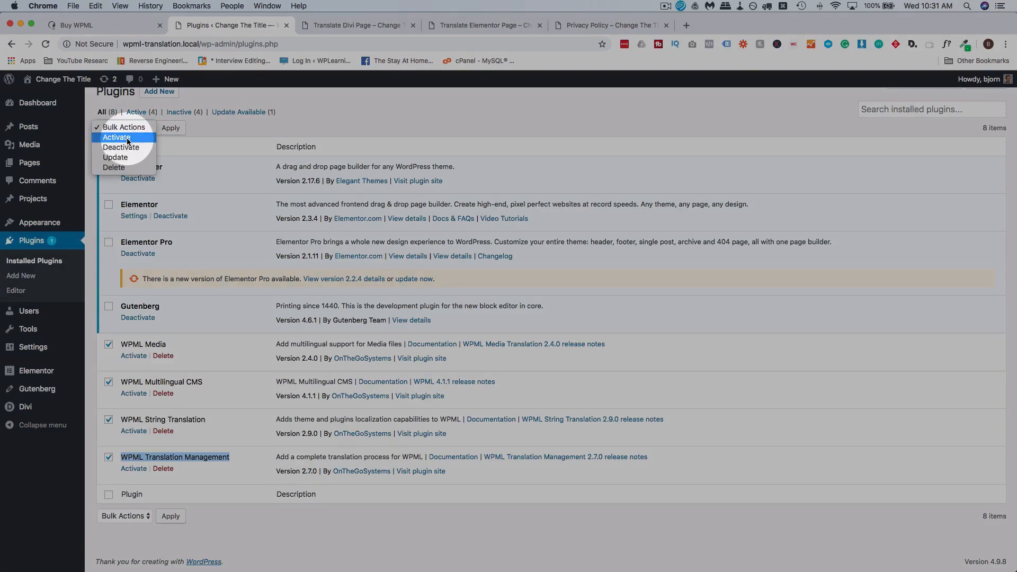
{"action": "left_click", "coordinate": [127, 140]}
{"action": "left_click", "coordinate": [170, 129]}
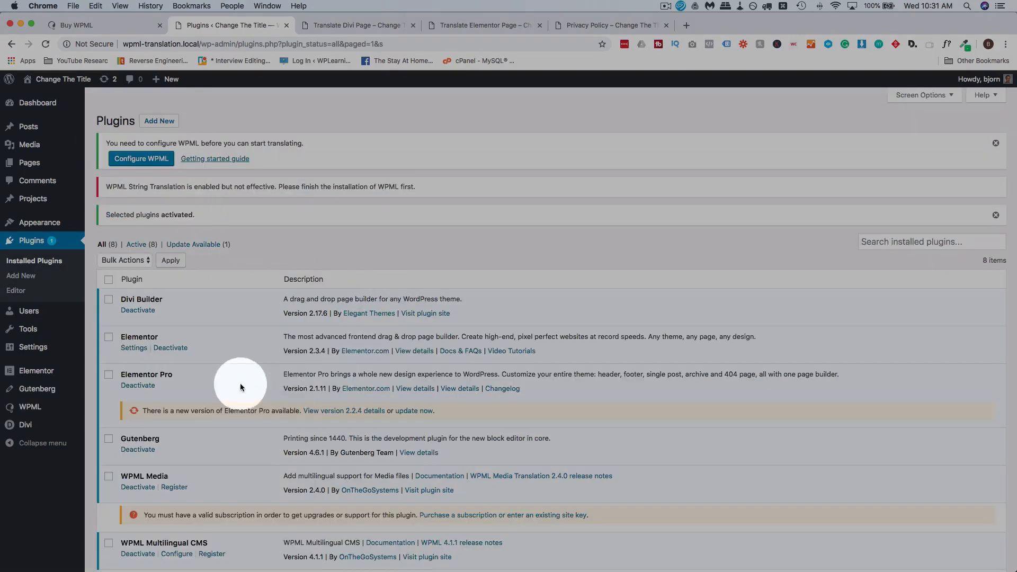
Update the Elementor Pro plugin to version 2.2.4 and look through the rest of the plugins list.
{"action": "scroll", "coordinate": [240, 383], "scroll_direction": "down", "scroll_amount": 1}
{"action": "left_click", "coordinate": [413, 403]}
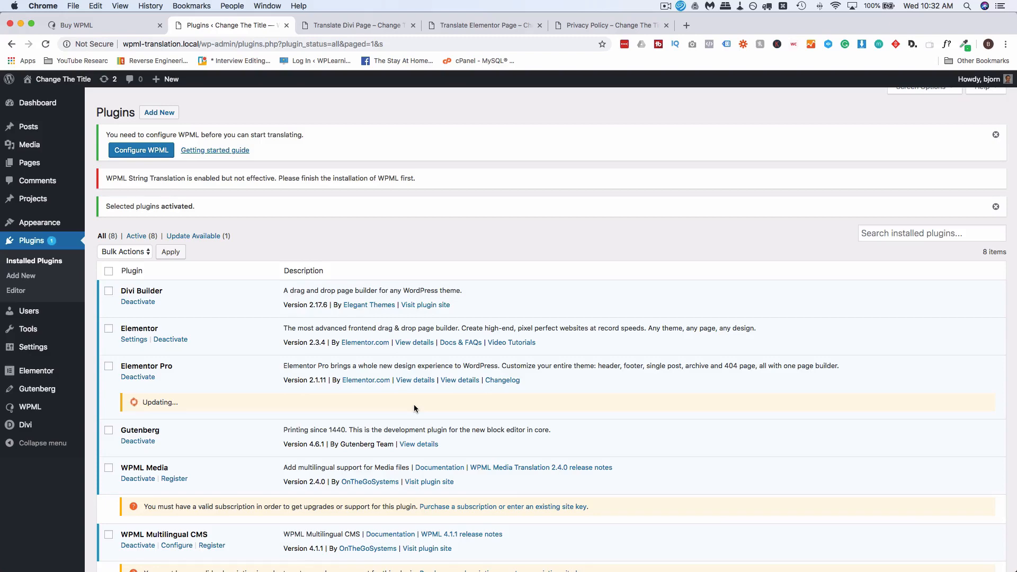
{"action": "scroll", "coordinate": [424, 317], "scroll_direction": "down", "scroll_amount": 5}
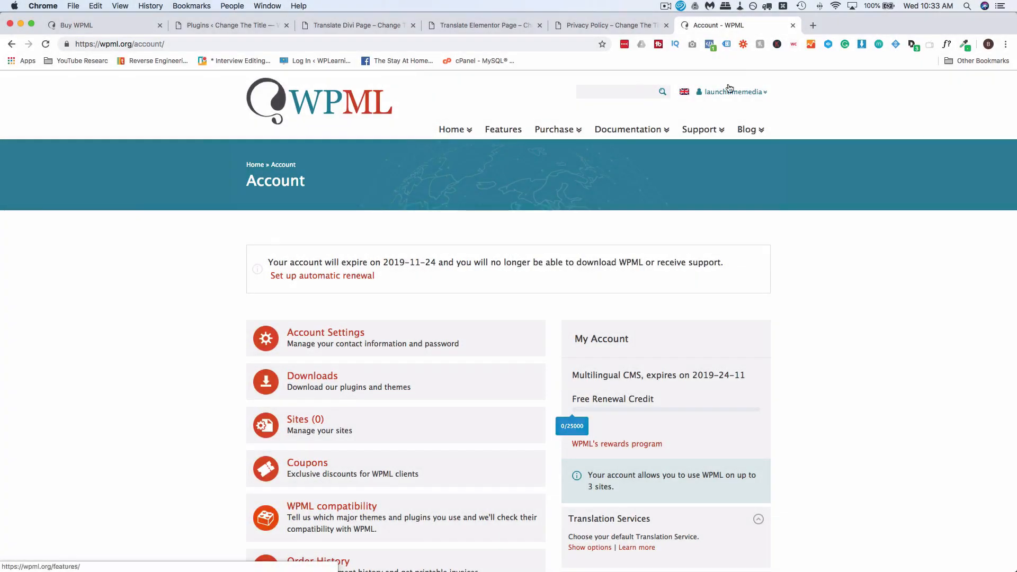
Add a new site to the WPML account's Sites list, using the address wpml-translation.local copied from the WordPress plugins page.
{"action": "mouse_move", "coordinate": [761, 94]}
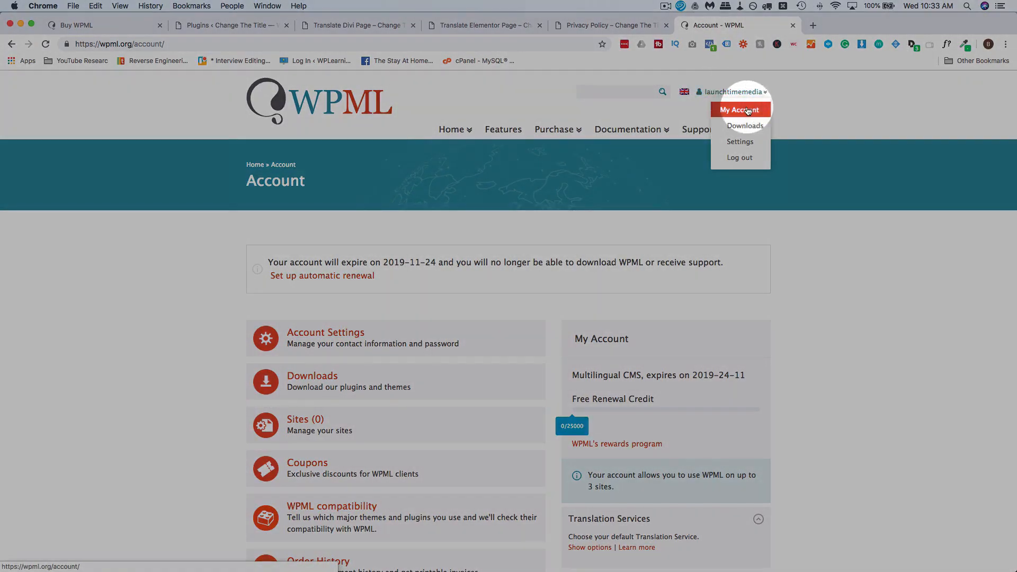
{"action": "scroll", "coordinate": [445, 210], "scroll_direction": "down", "scroll_amount": 5}
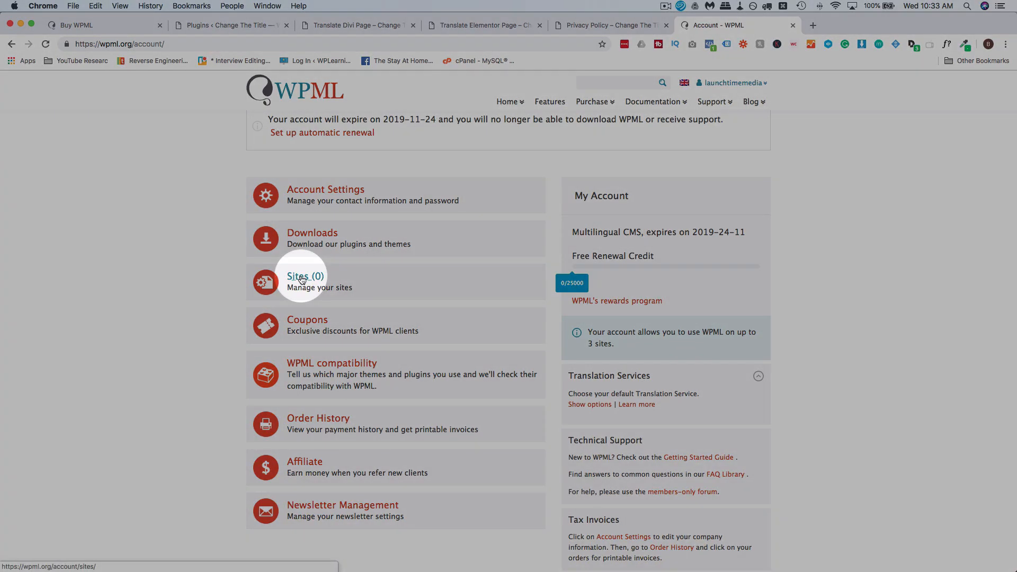
{"action": "left_click", "coordinate": [301, 278]}
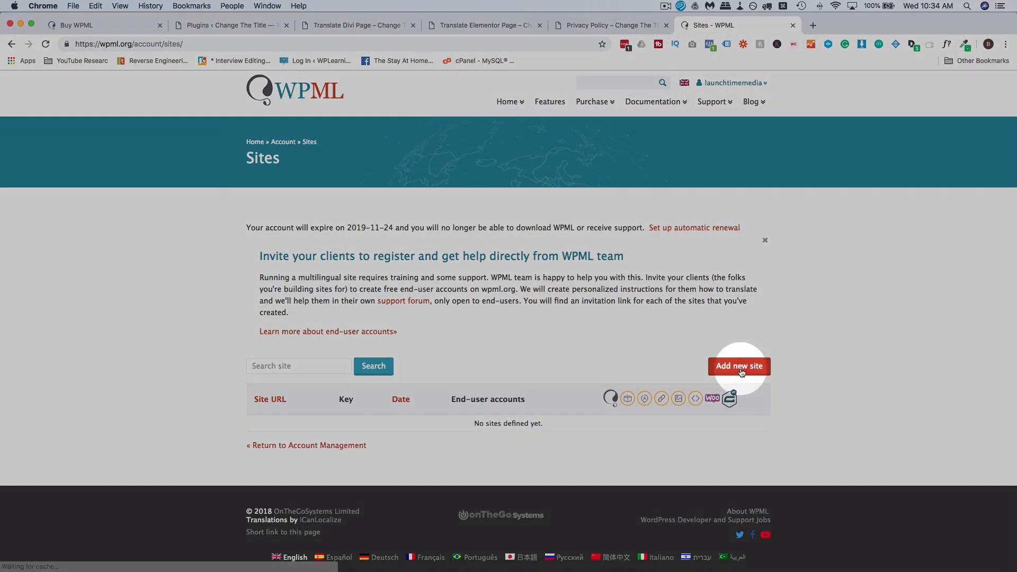
{"action": "left_click", "coordinate": [740, 370]}
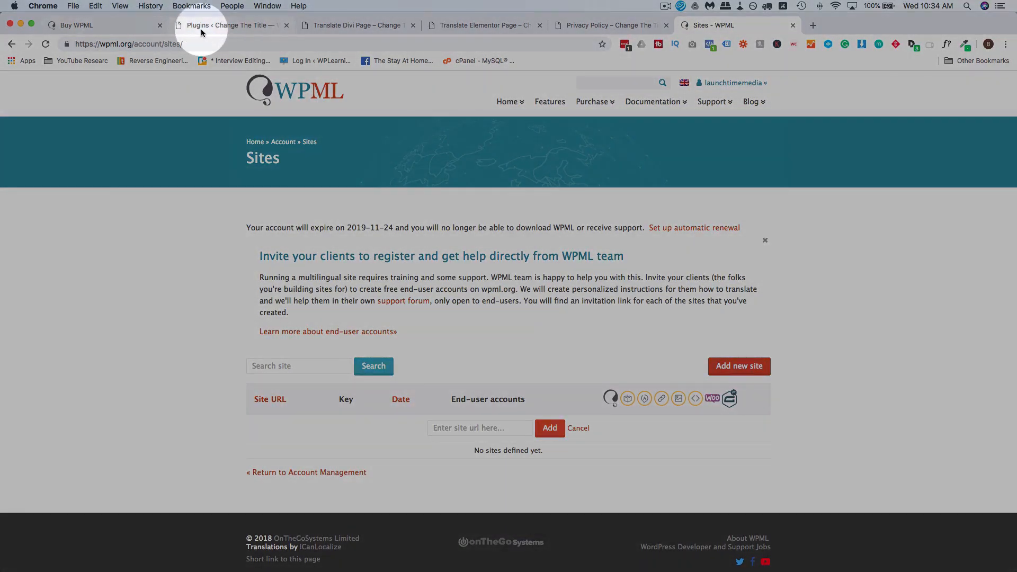
{"action": "left_click", "coordinate": [201, 26]}
{"action": "left_click_drag", "start_coordinate": [123, 44], "coordinate": [202, 44]}
{"action": "key", "text": "cmd+c"}
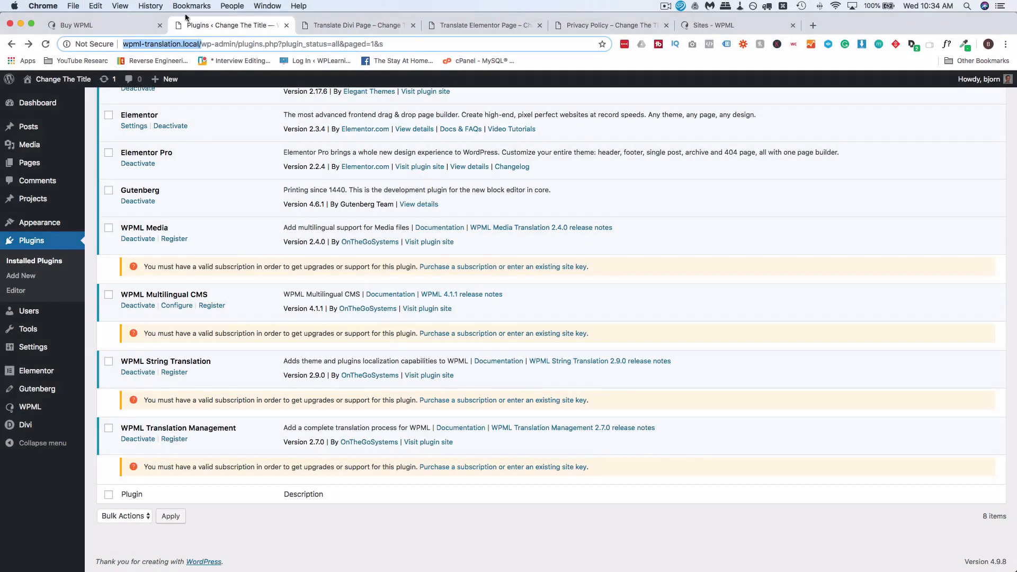
{"action": "left_click", "coordinate": [710, 25]}
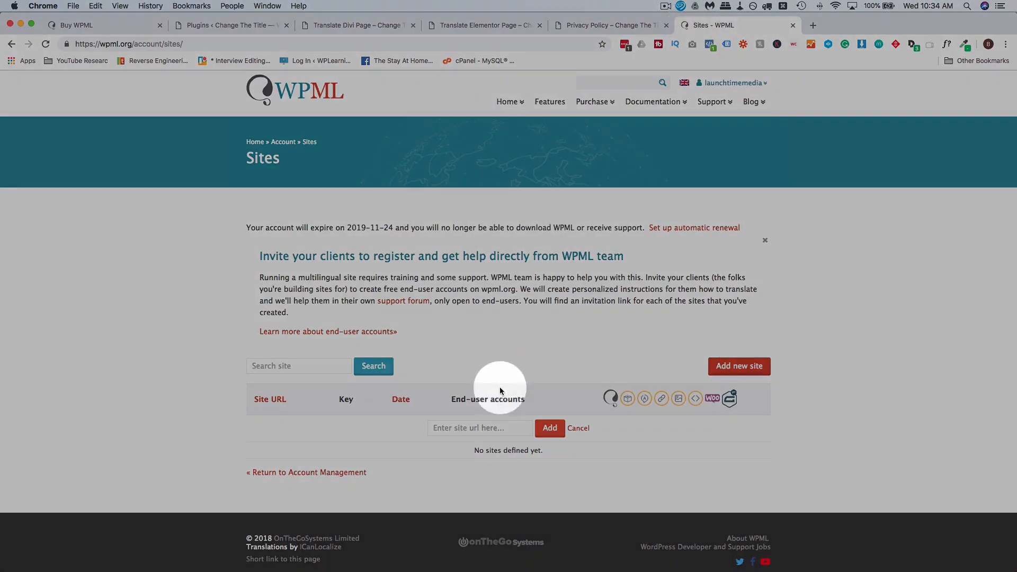
{"action": "left_click", "coordinate": [497, 428]}
{"action": "key", "text": "cmd+v"}
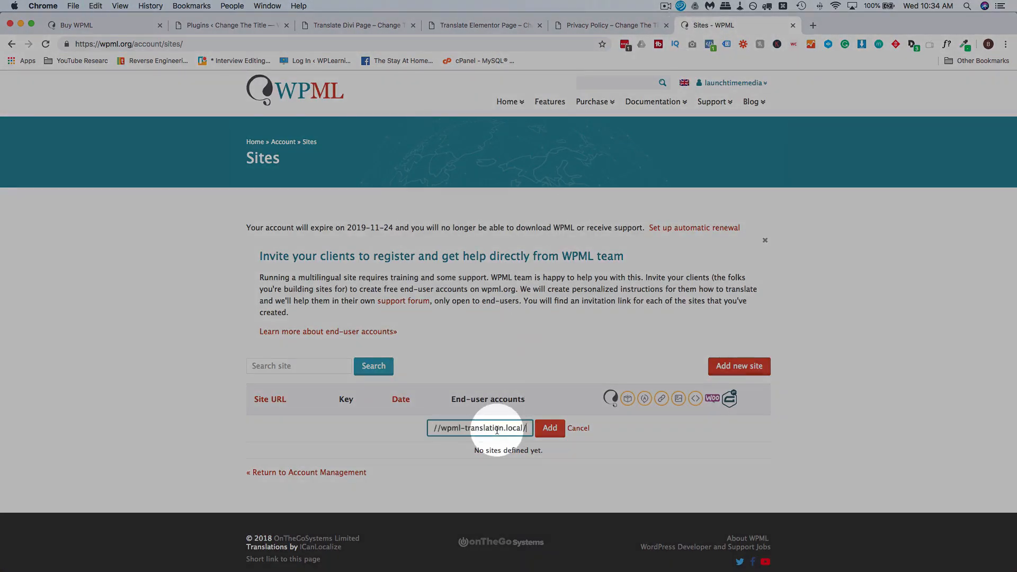
{"action": "left_click", "coordinate": [545, 429]}
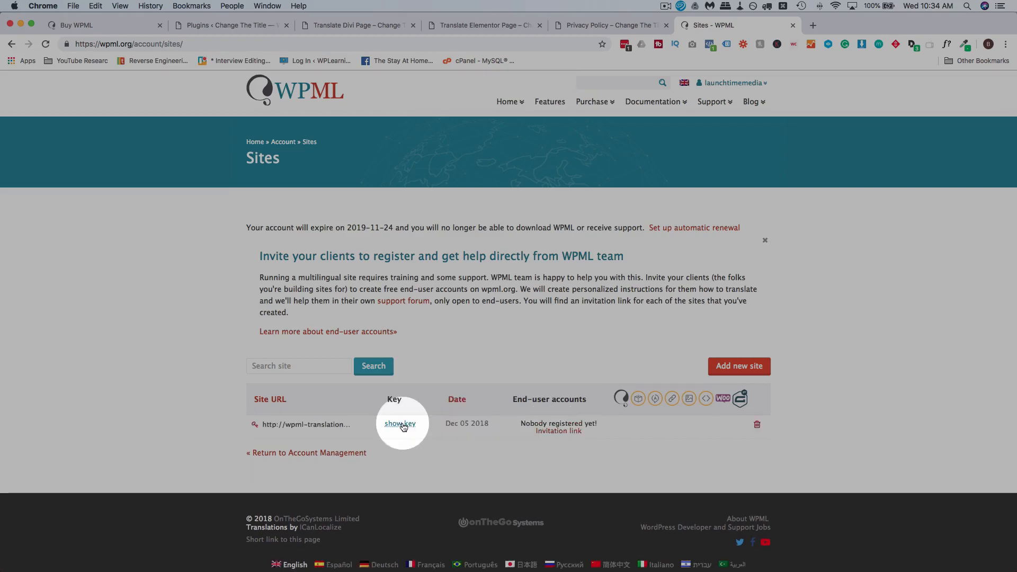
Reveal the newly added site's key in the WPML account and copy it.
{"action": "left_click", "coordinate": [401, 424]}
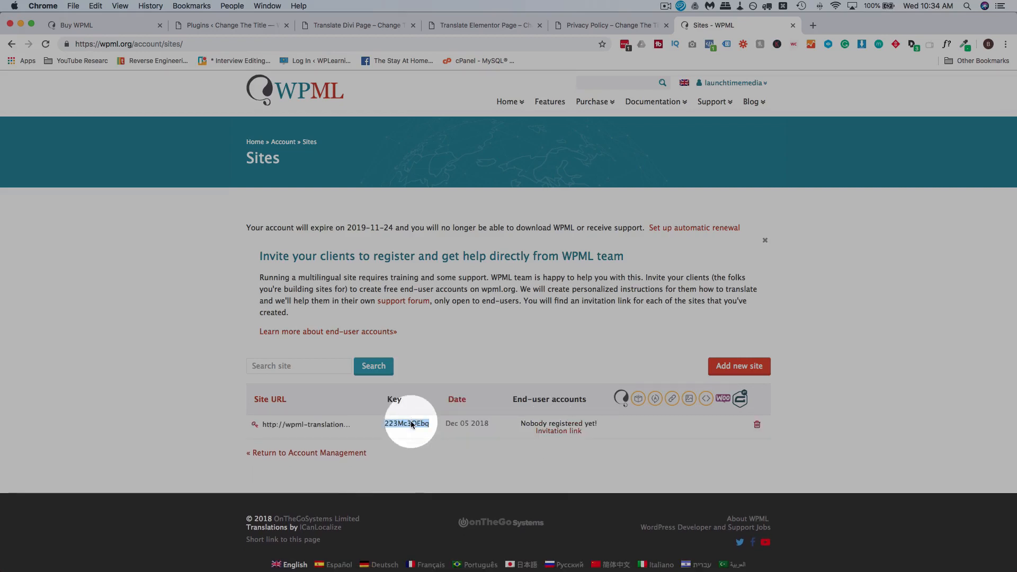
{"action": "right_click", "coordinate": [411, 424]}
{"action": "left_click", "coordinate": [418, 445]}
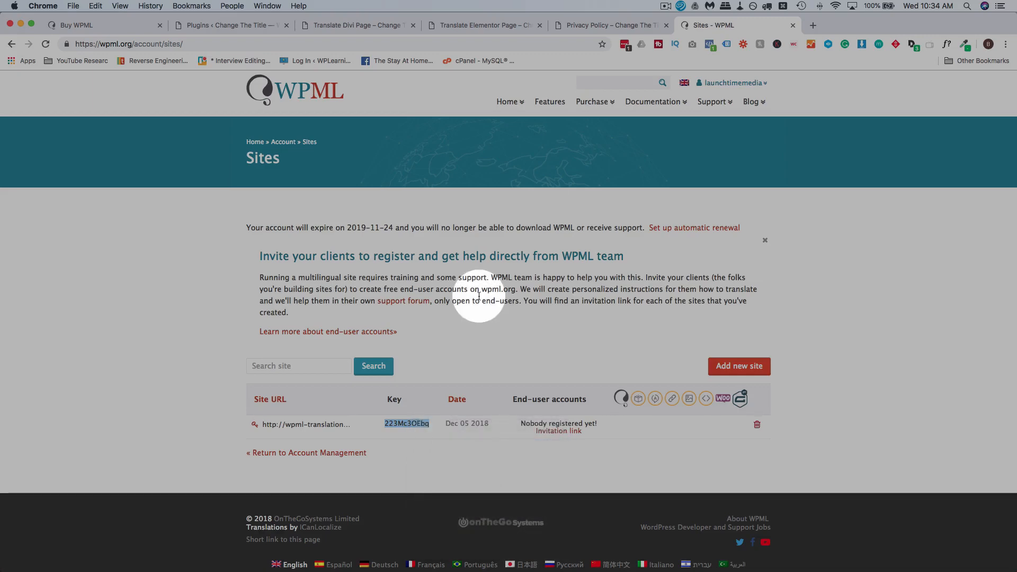
Register WPML on the WordPress site by pasting the copied site key into the site-key field and confirming it.
{"action": "left_click", "coordinate": [241, 24]}
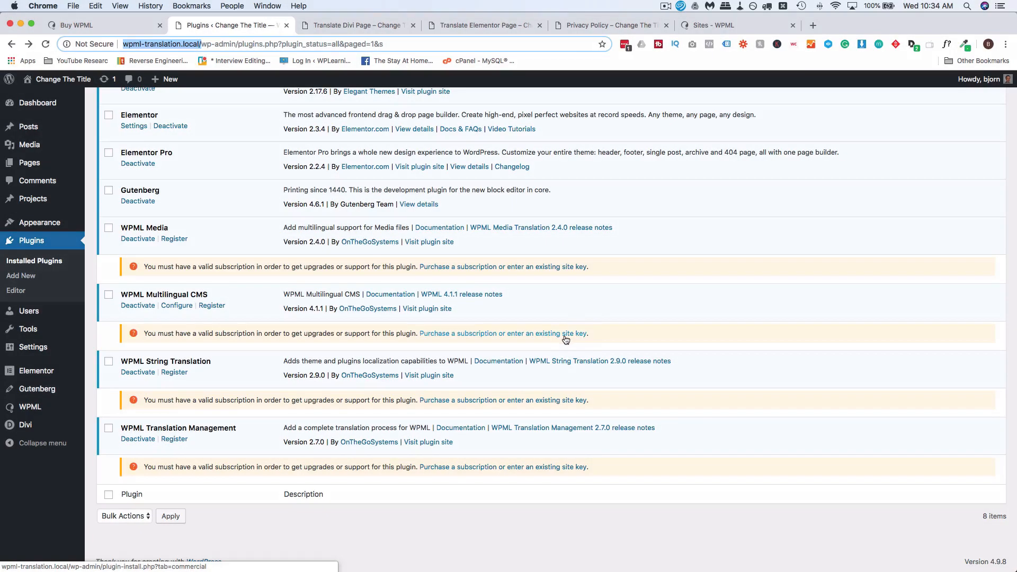
{"action": "left_click", "coordinate": [562, 334]}
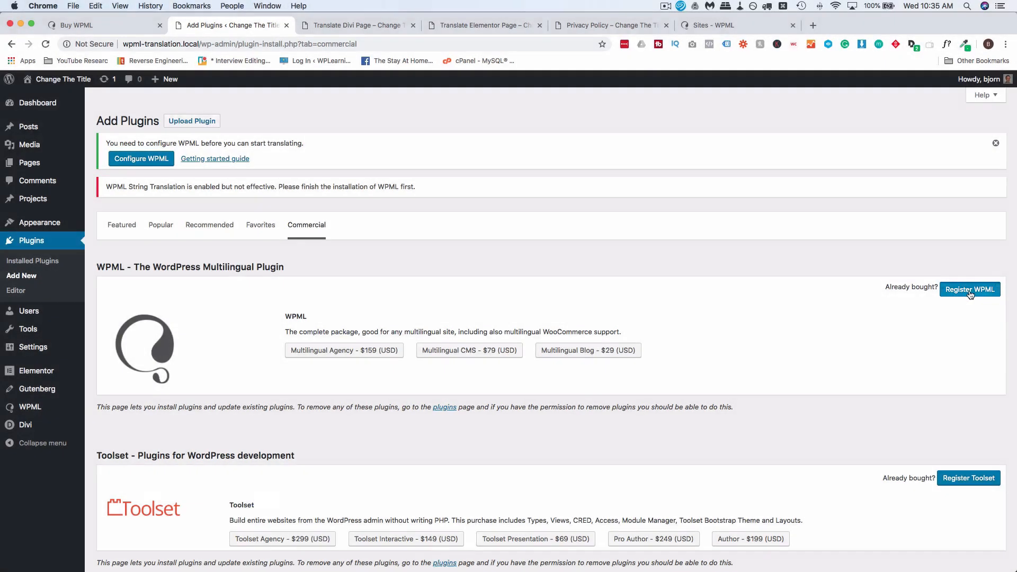
{"action": "left_click", "coordinate": [974, 291]}
{"action": "key", "text": "super+v"}
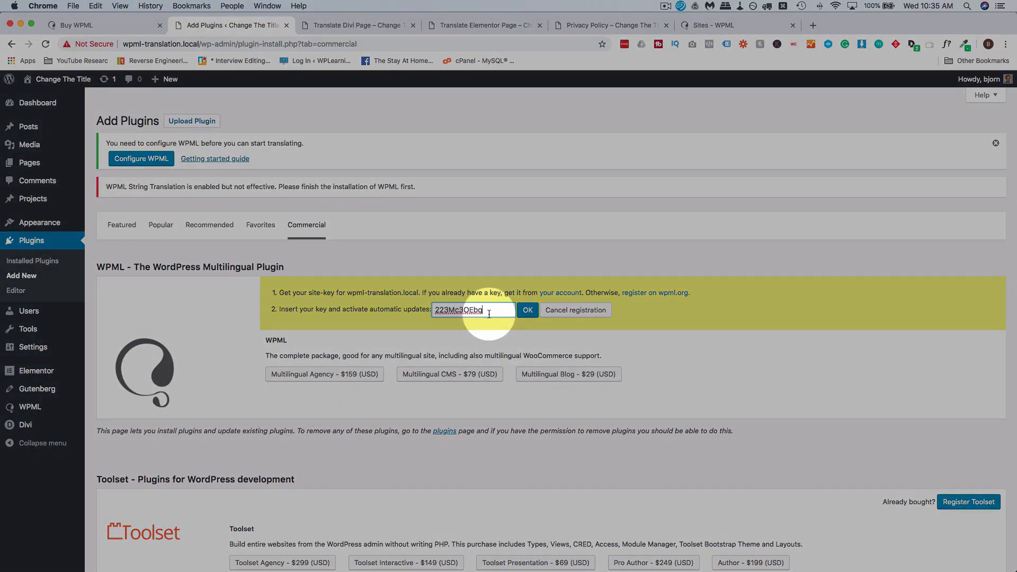
{"action": "left_click", "coordinate": [528, 313]}
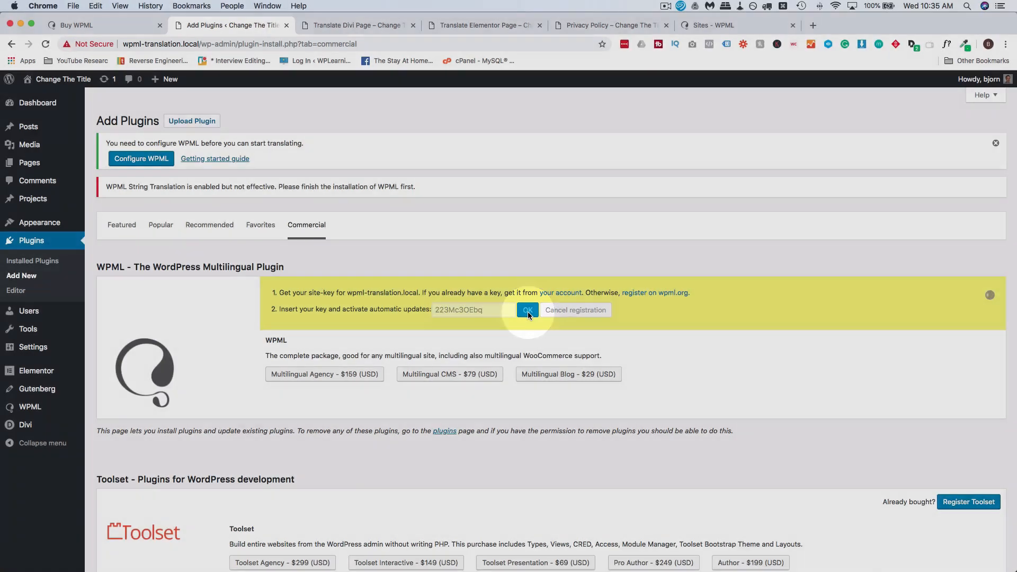
Start configuring WPML and confirm English as the current content language.
{"action": "scroll", "coordinate": [234, 314], "scroll_direction": "down", "scroll_amount": 1}
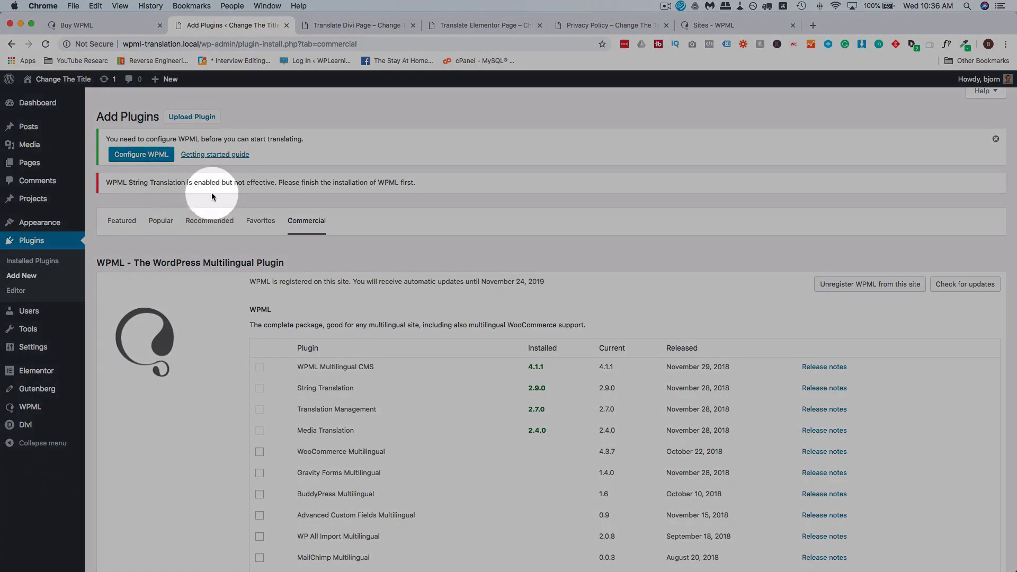
{"action": "left_click", "coordinate": [135, 157]}
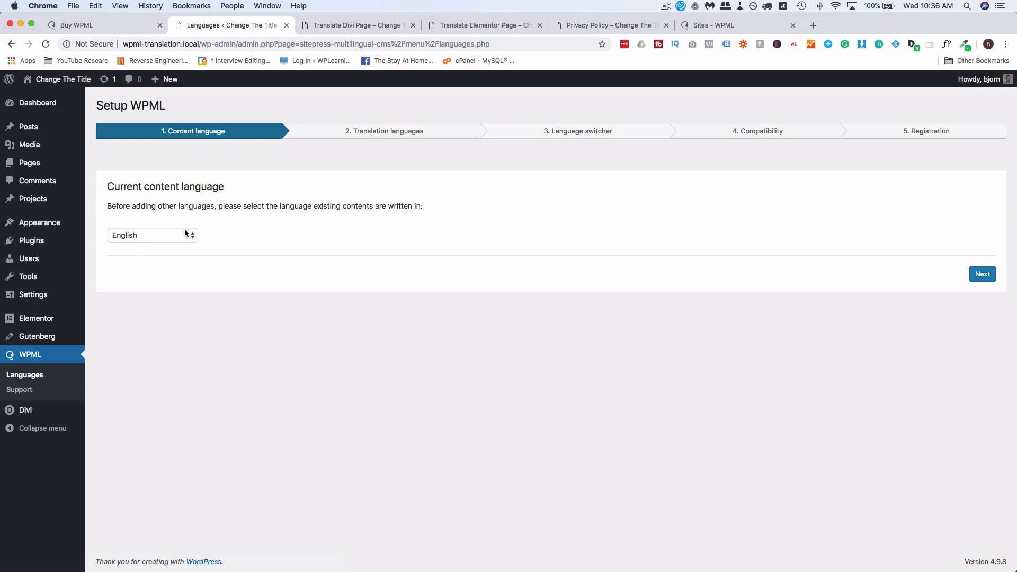
{"action": "left_click", "coordinate": [185, 231]}
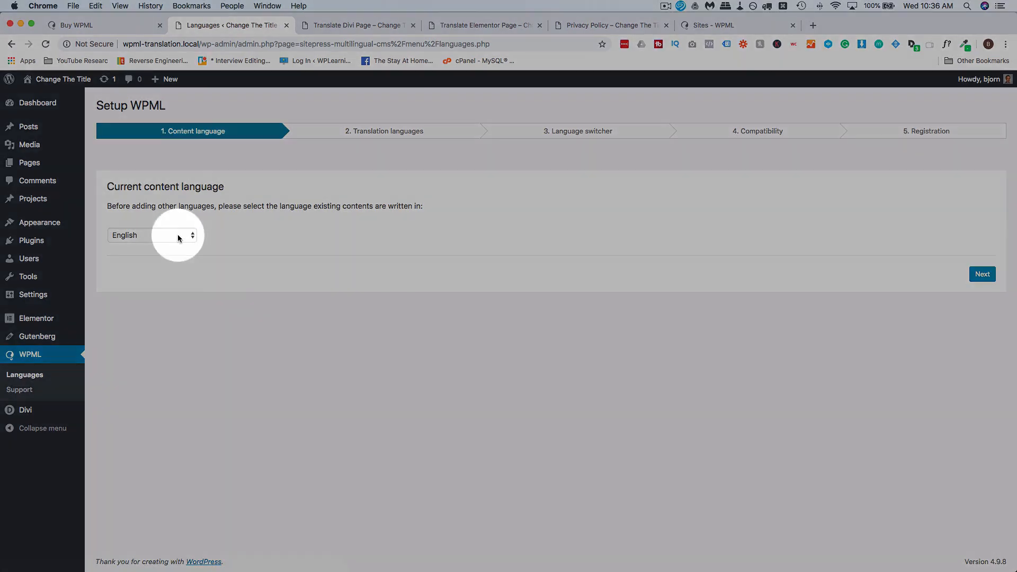
{"action": "left_click", "coordinate": [203, 236]}
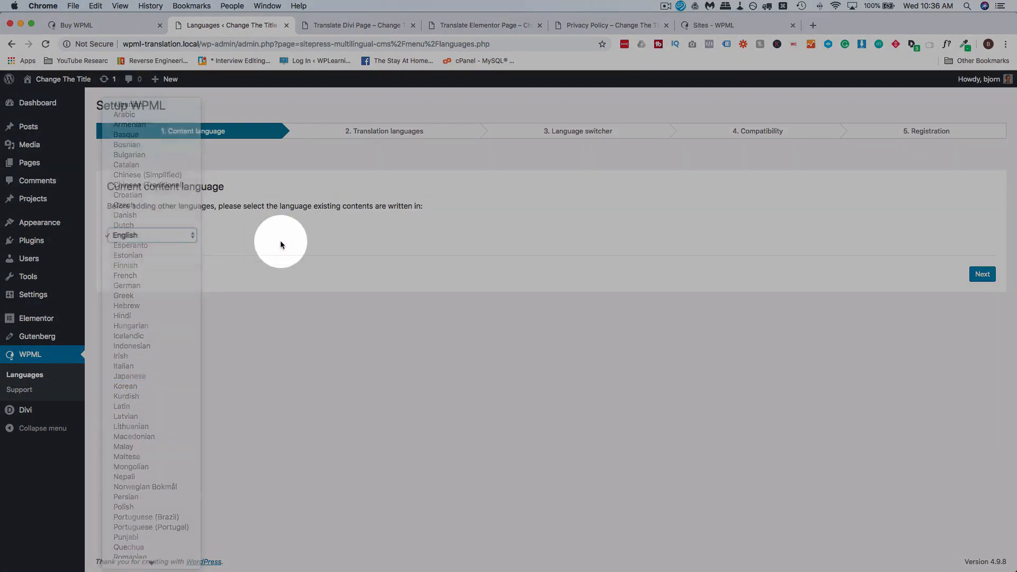
{"action": "left_click", "coordinate": [986, 274]}
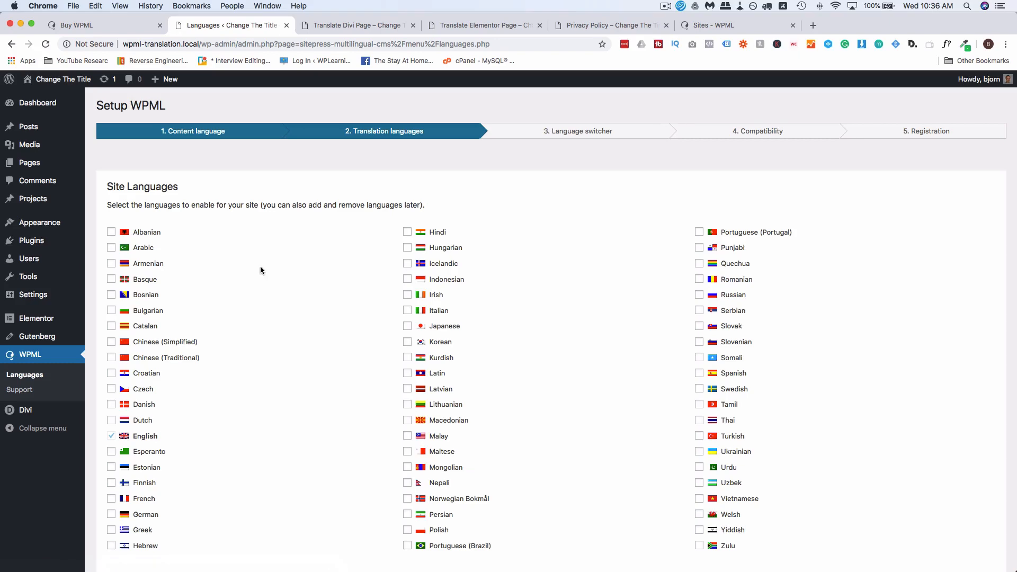
Enable Arabic, German, Hindi, Nepali, Portuguese (Brazil), Russian and Yiddish as site languages and proceed to the language switcher setup.
{"action": "scroll", "coordinate": [259, 265], "scroll_direction": "down", "scroll_amount": 3}
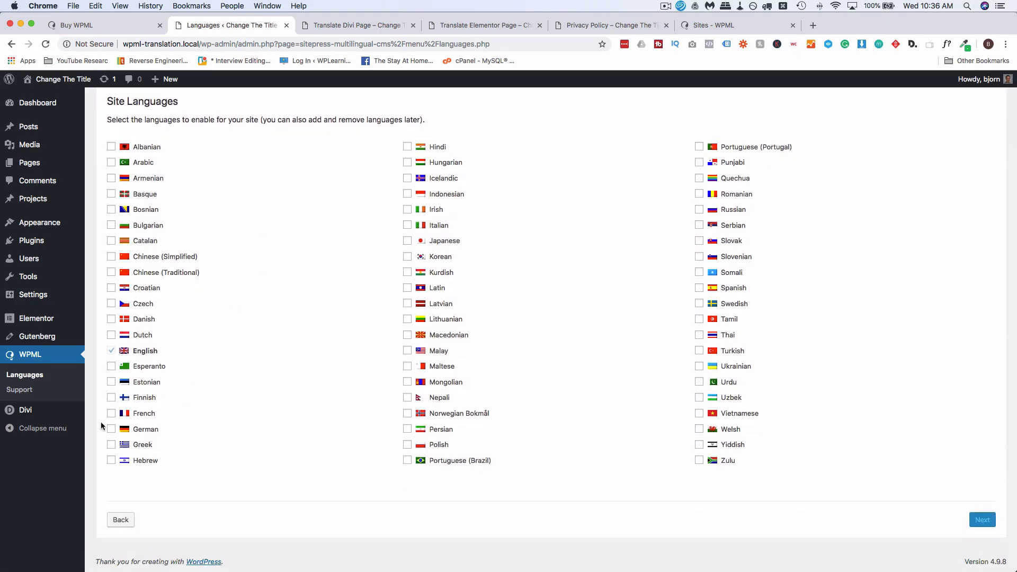
{"action": "left_click", "coordinate": [112, 429]}
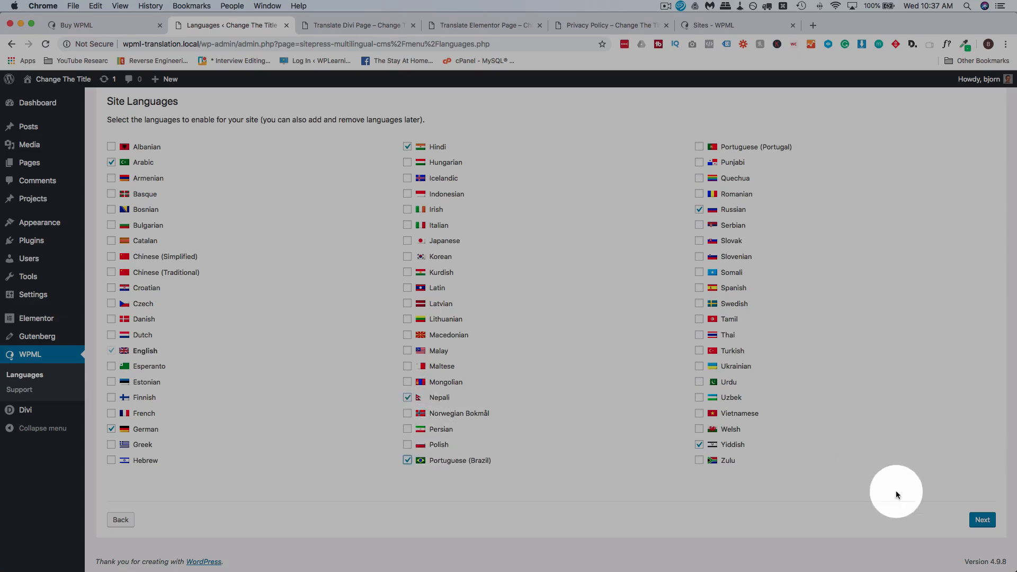
{"action": "left_click", "coordinate": [979, 519]}
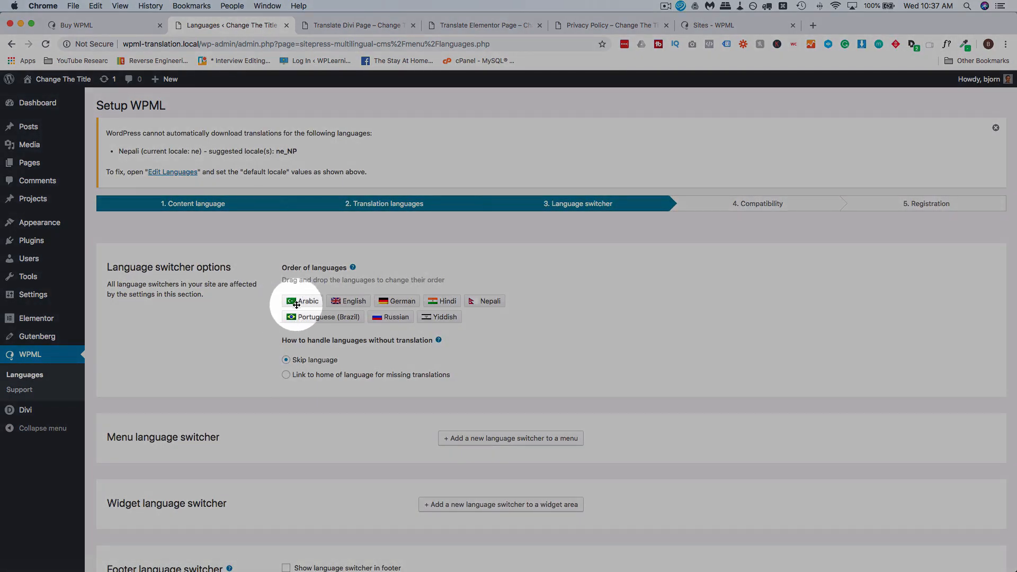
Move German to the end of the language order and set languages without translation to Skip language.
{"action": "scroll", "coordinate": [269, 316], "scroll_direction": "down", "scroll_amount": 2}
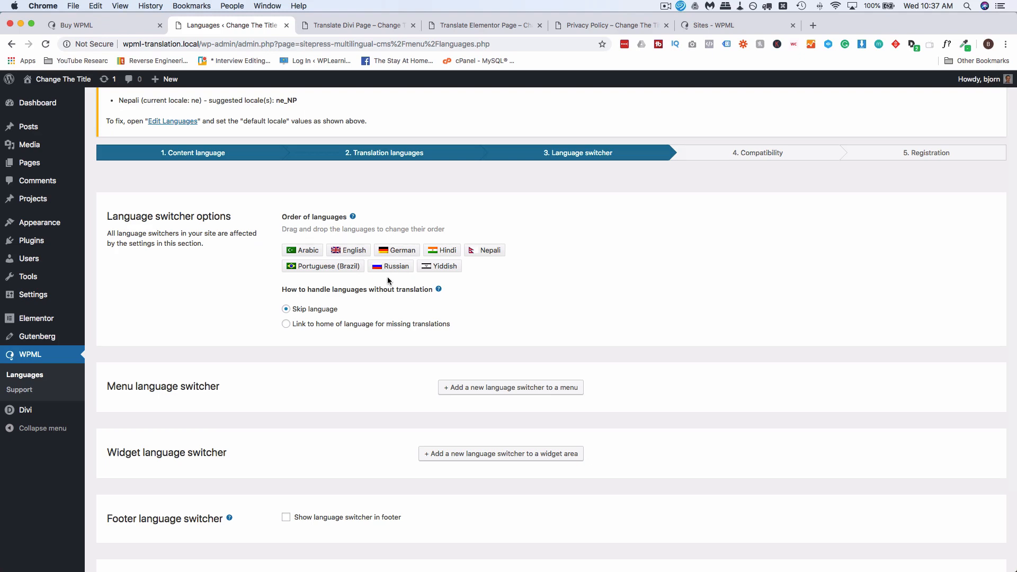
{"action": "left_click_drag", "start_coordinate": [356, 253], "coordinate": [399, 267]}
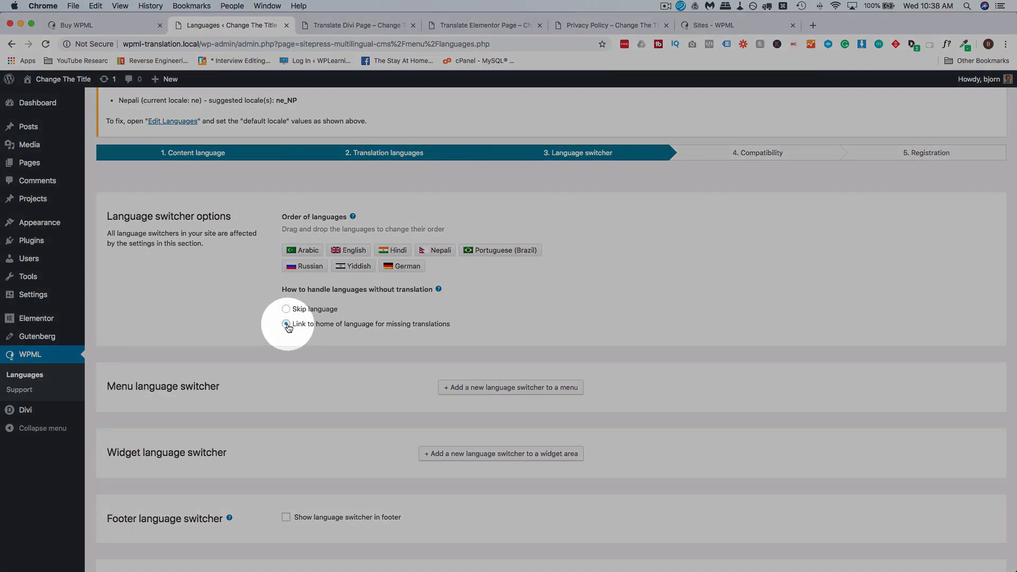
{"action": "left_click", "coordinate": [286, 309]}
Create a new menu language switcher assigned to Main Menu and preview its expanded language list.
{"action": "scroll", "coordinate": [354, 301], "scroll_direction": "down", "scroll_amount": 3}
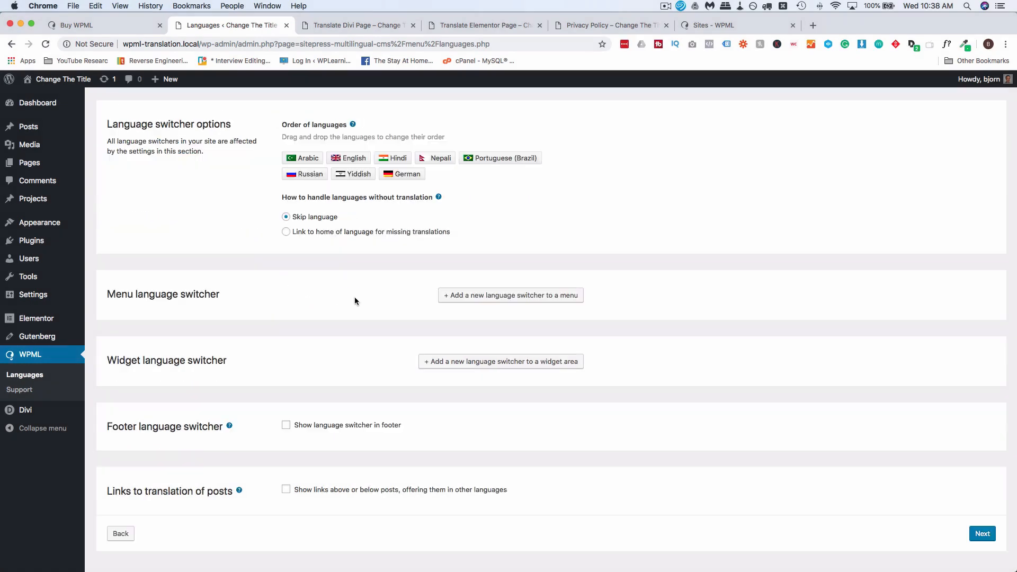
{"action": "left_click", "coordinate": [486, 294]}
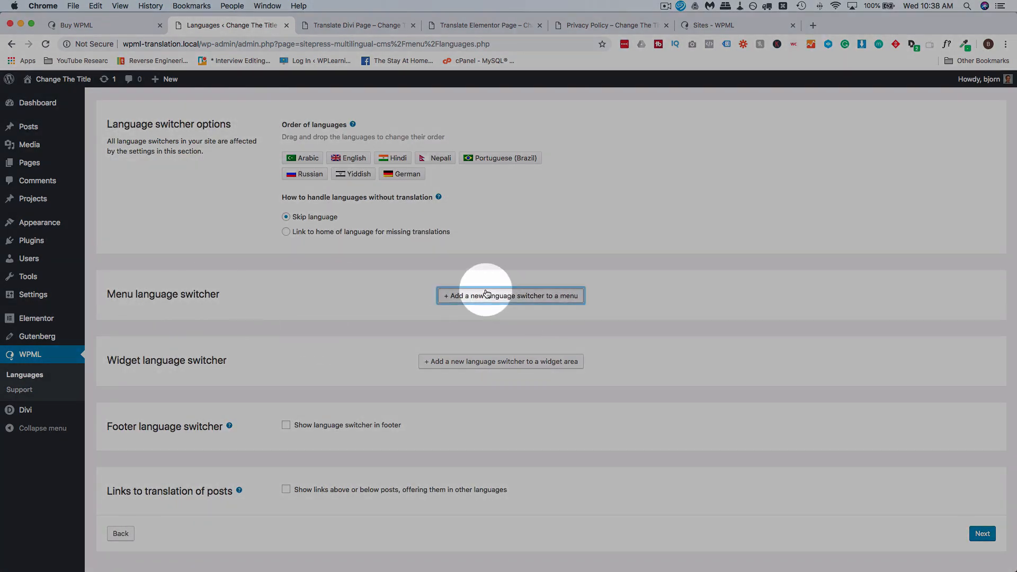
{"action": "left_click", "coordinate": [336, 186]}
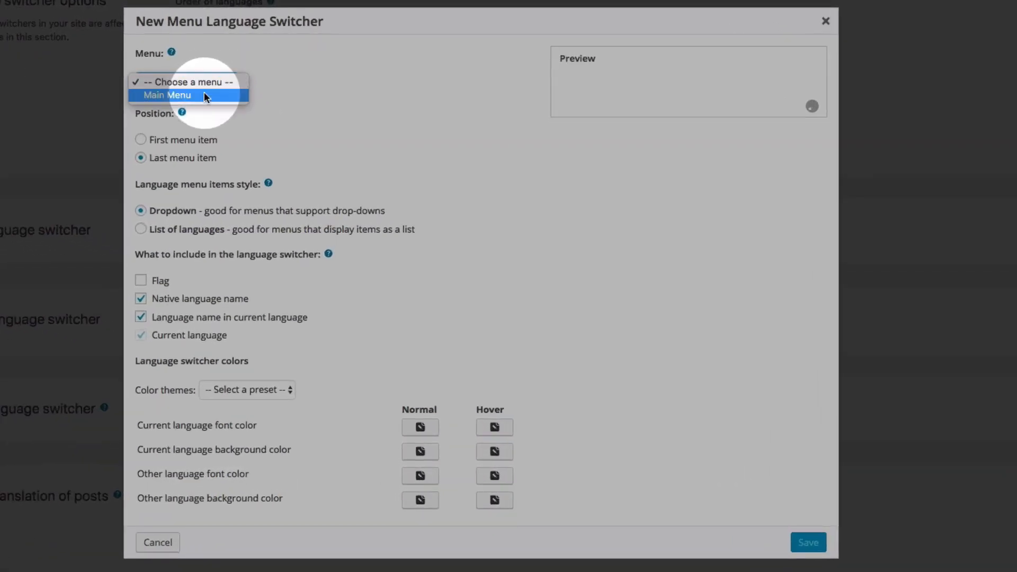
{"action": "left_click", "coordinate": [205, 95]}
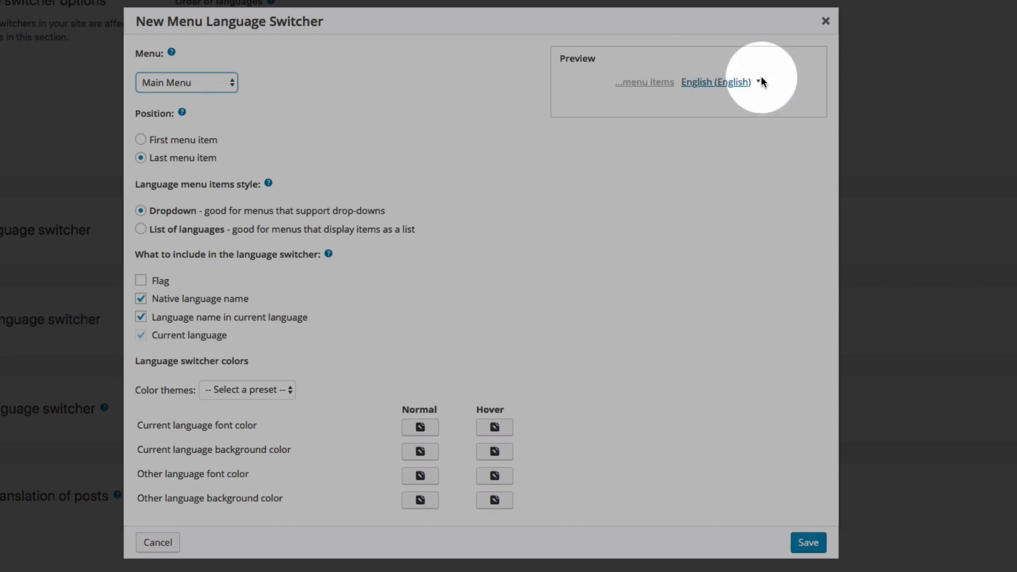
{"action": "mouse_move", "coordinate": [718, 85]}
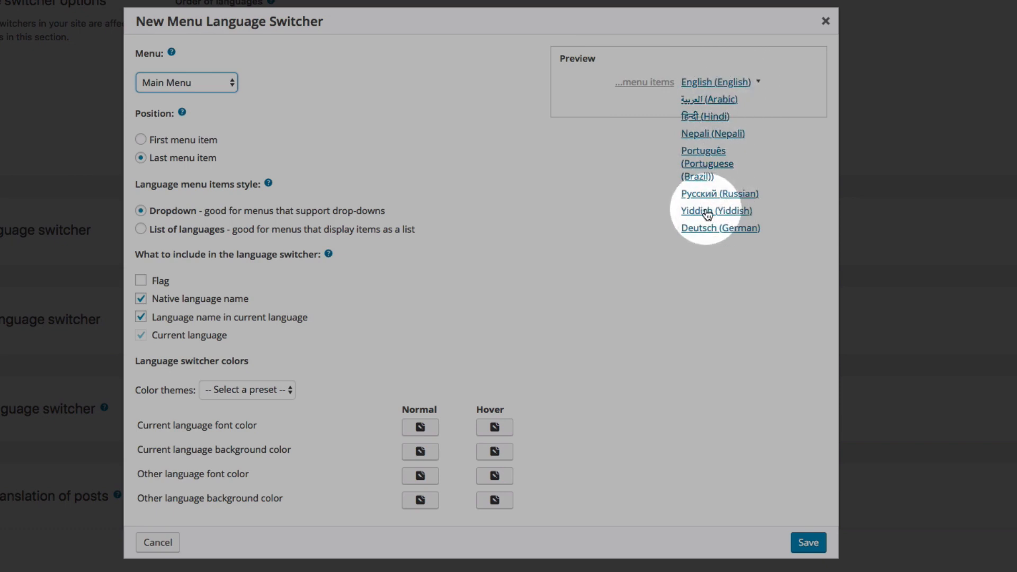
Try the List of languages style for the language menu items and go back to Dropdown.
{"action": "left_click", "coordinate": [141, 158]}
{"action": "left_click", "coordinate": [141, 230]}
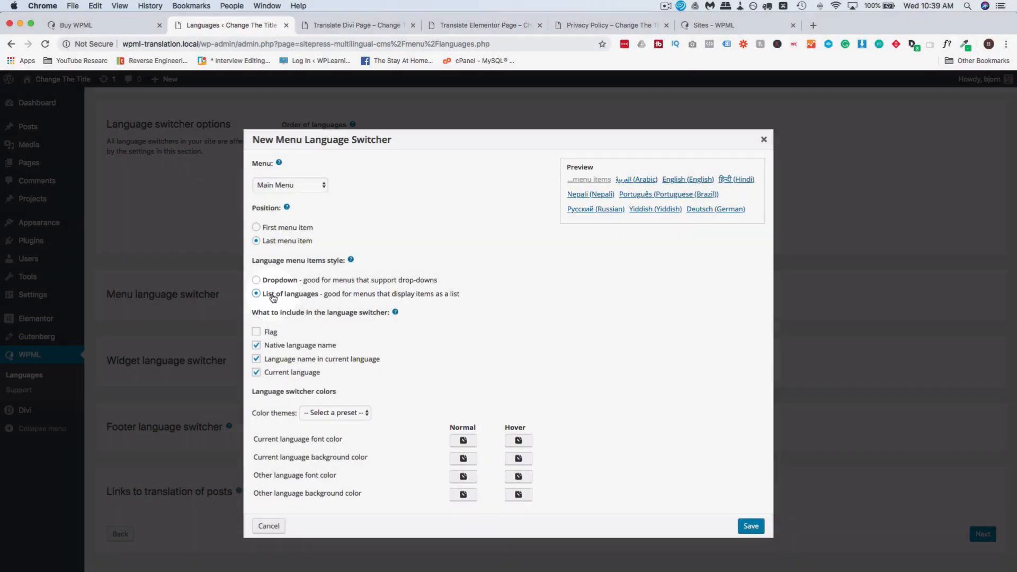
{"action": "left_click", "coordinate": [256, 279]}
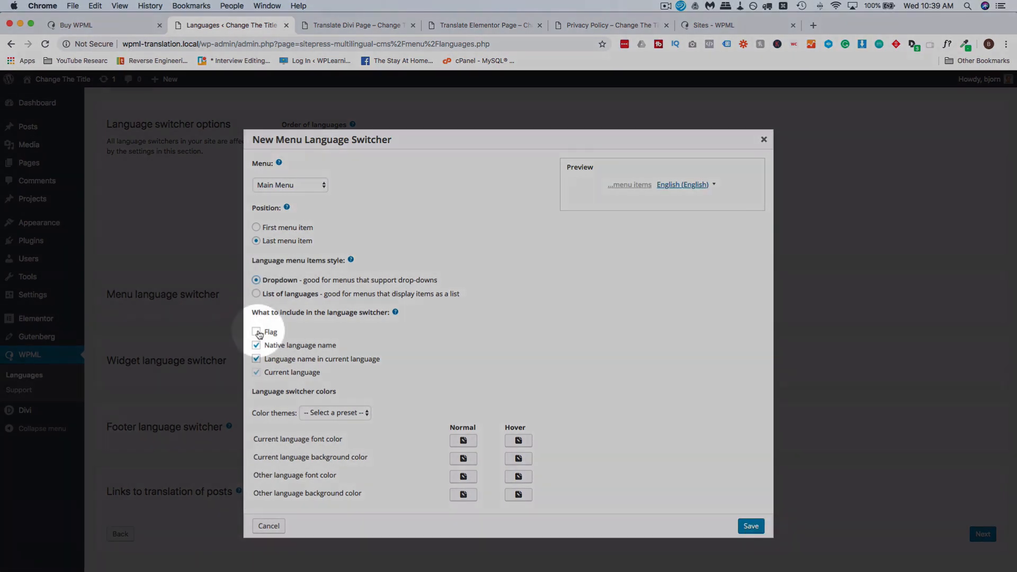
Include the flag in the Main Menu language switcher, apply the Gray color theme and save the switcher.
{"action": "left_click", "coordinate": [257, 332]}
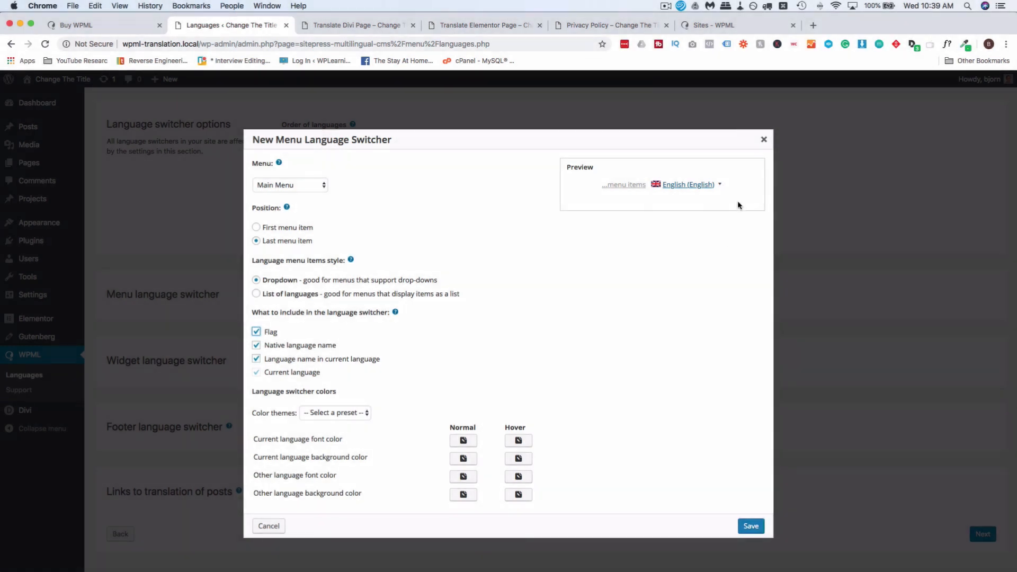
{"action": "mouse_move", "coordinate": [722, 190]}
{"action": "left_click", "coordinate": [363, 412]}
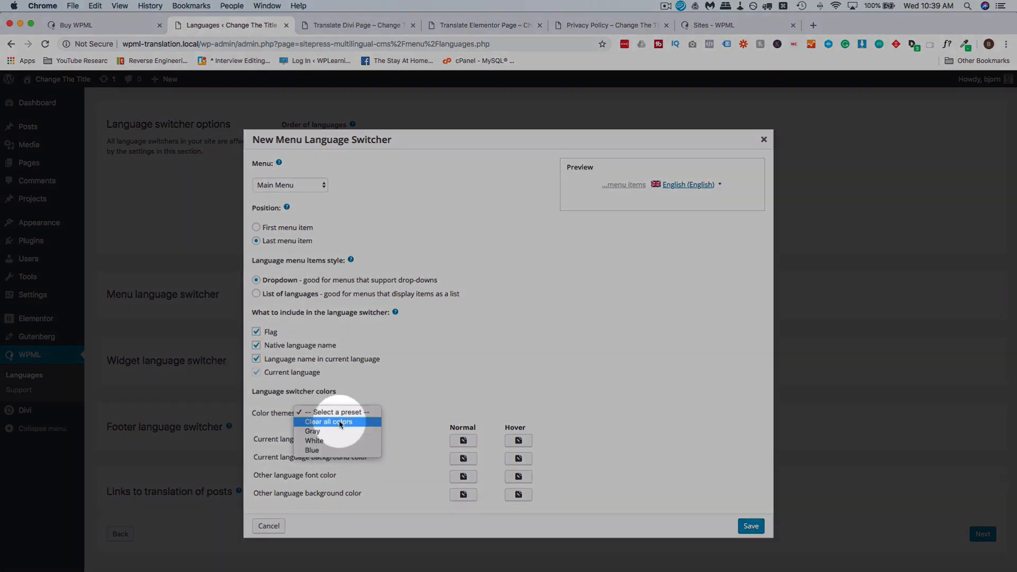
{"action": "left_click", "coordinate": [339, 431]}
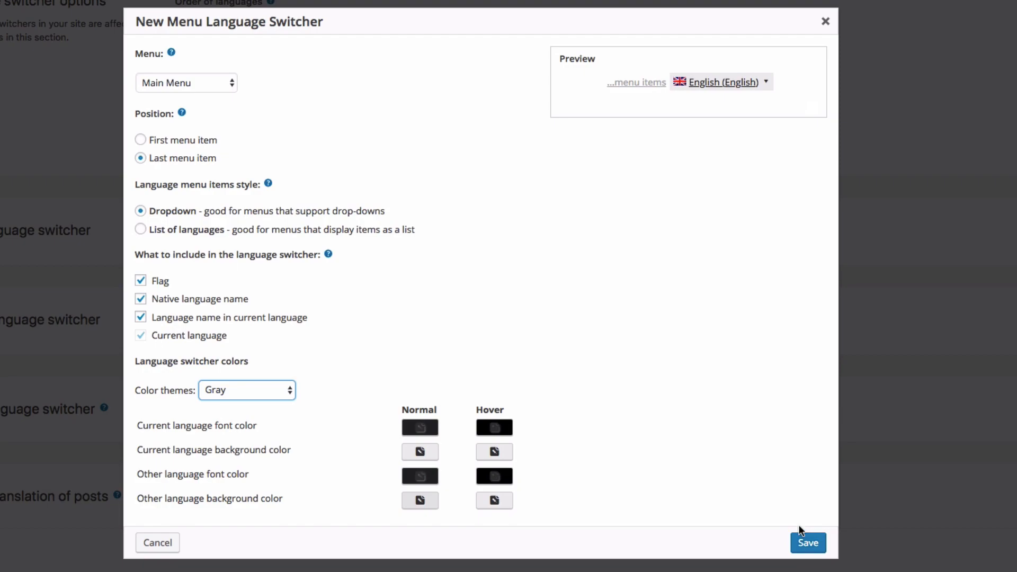
{"action": "left_click", "coordinate": [806, 541]}
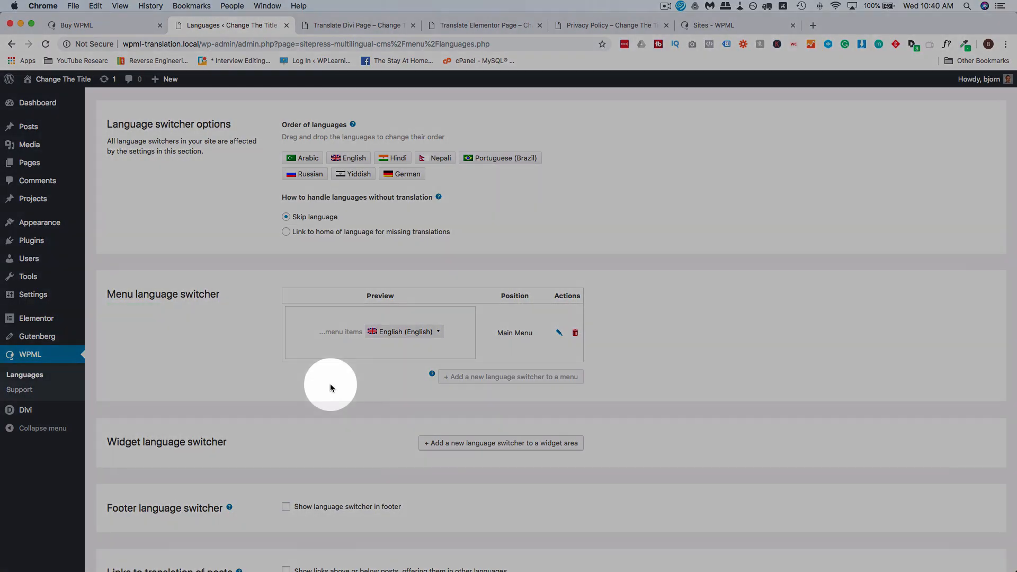
Enable translation links above posts with the flag included, save that switcher and continue to the compatibility stage.
{"action": "scroll", "coordinate": [330, 384], "scroll_direction": "down", "scroll_amount": 4}
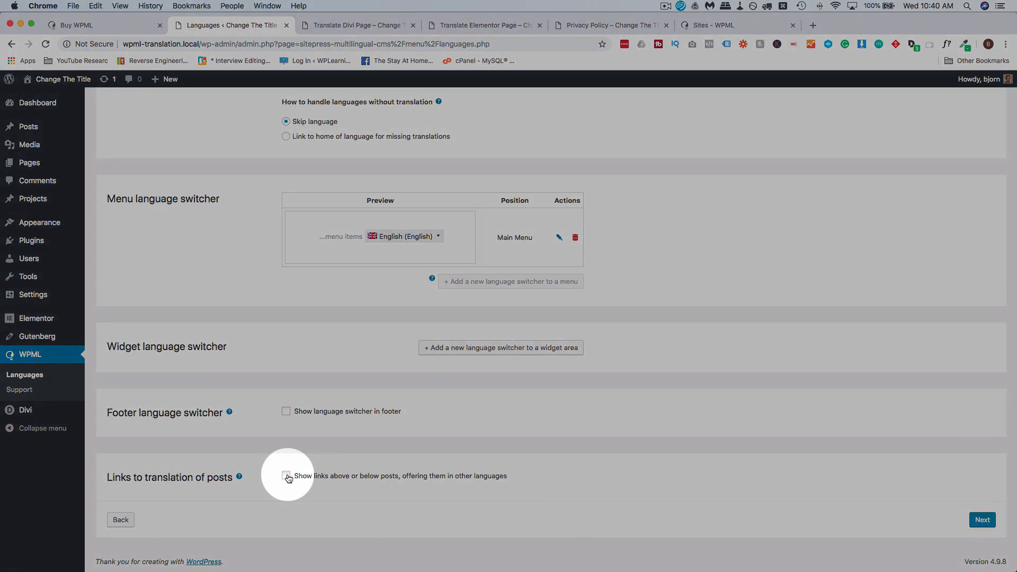
{"action": "left_click", "coordinate": [286, 476]}
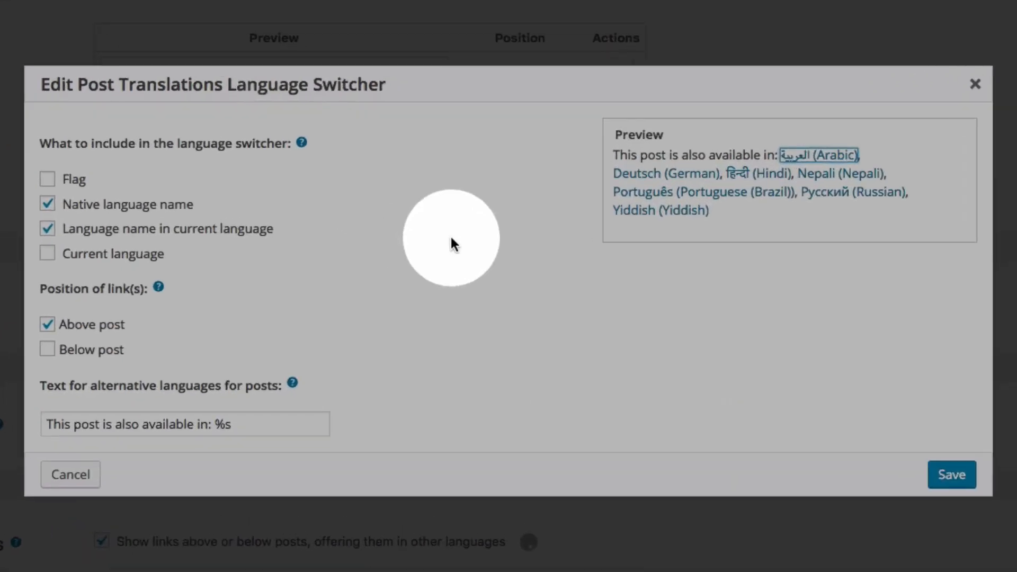
{"action": "left_click_drag", "start_coordinate": [613, 155], "coordinate": [775, 155]}
{"action": "left_click", "coordinate": [53, 180]}
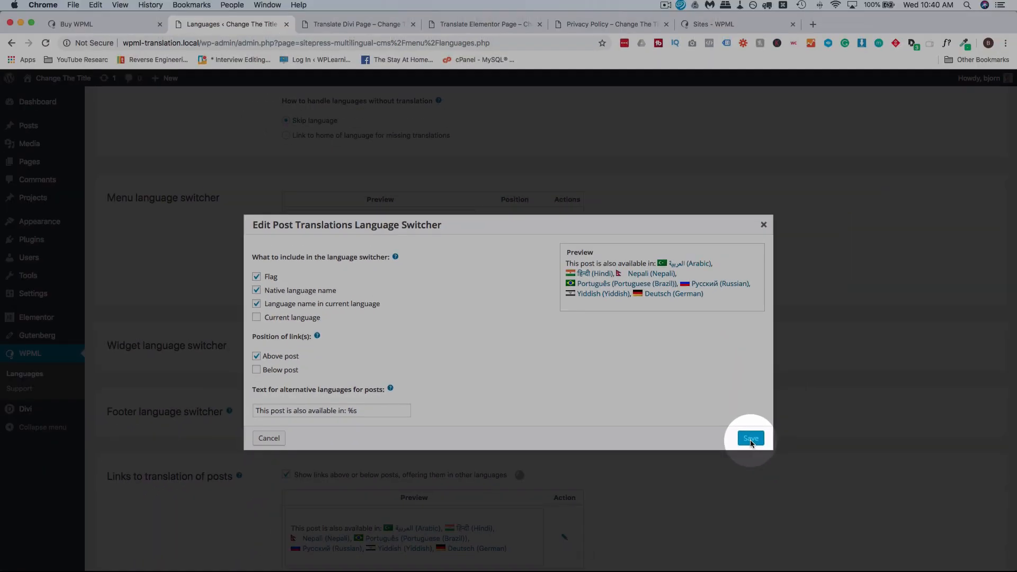
{"action": "left_click", "coordinate": [952, 477]}
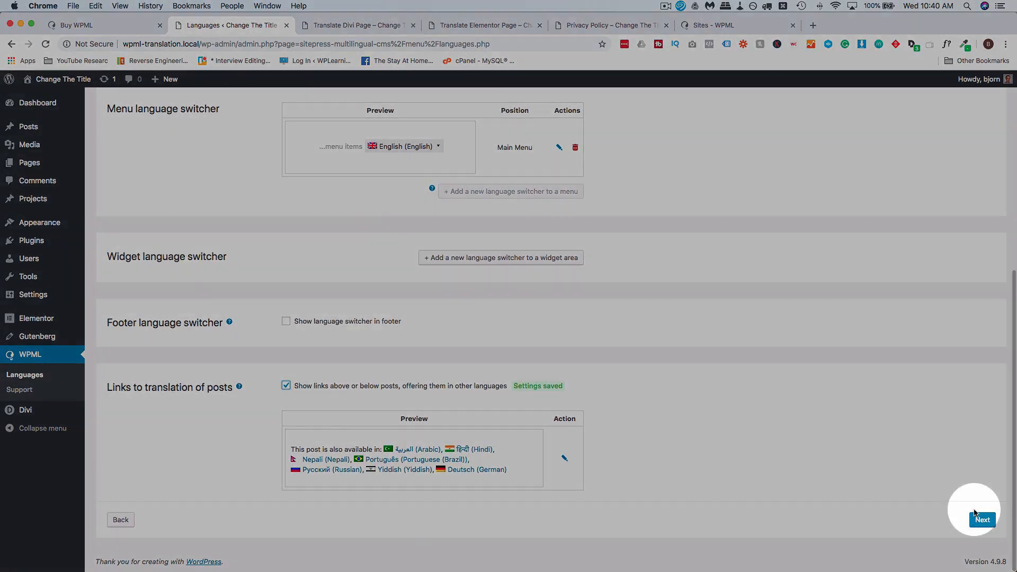
{"action": "left_click", "coordinate": [976, 515]}
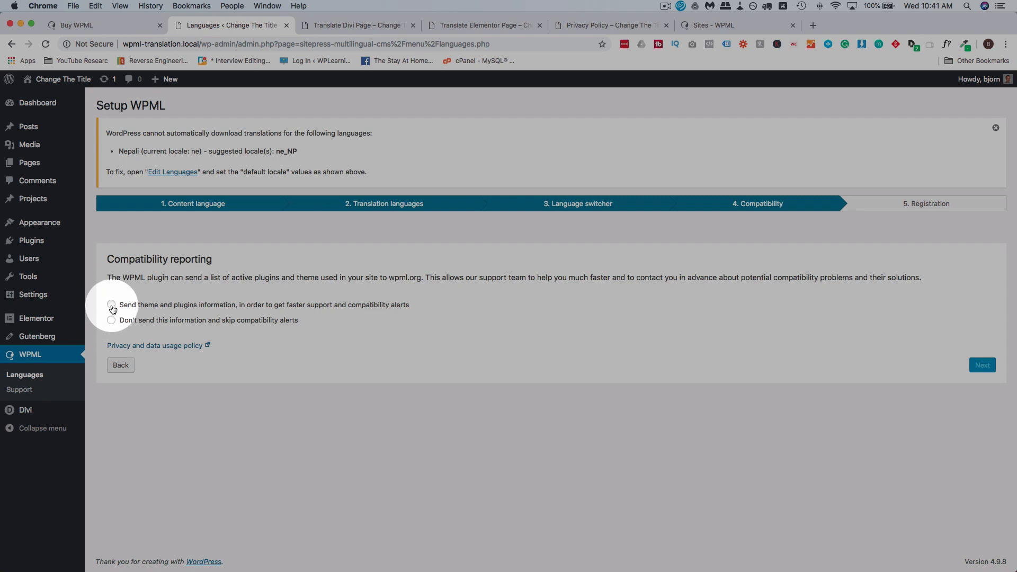
Opt out of sending theme and plugin information and compatibility alerts, and continue to the registration stage.
{"action": "left_click", "coordinate": [111, 321]}
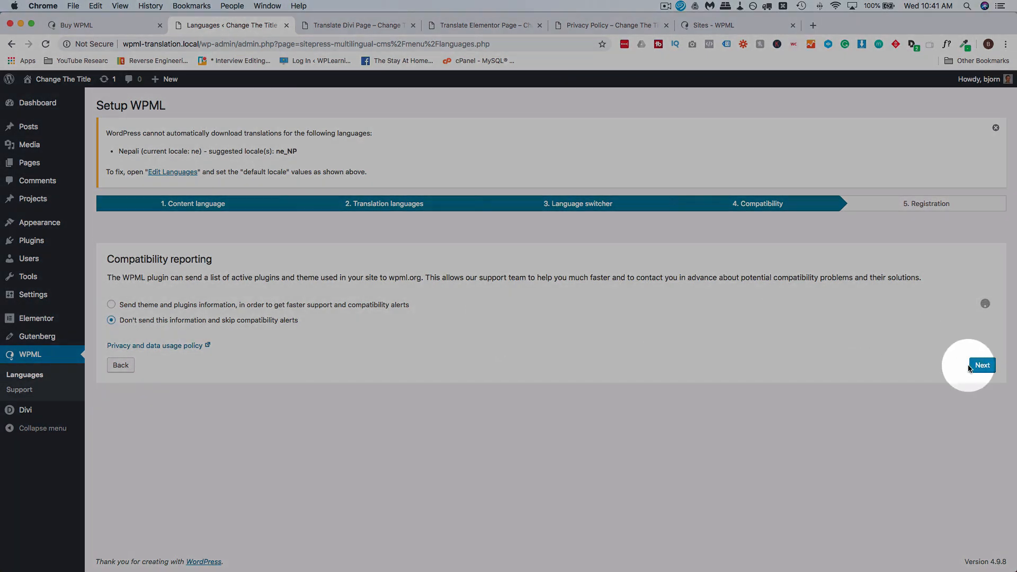
{"action": "left_click", "coordinate": [971, 366]}
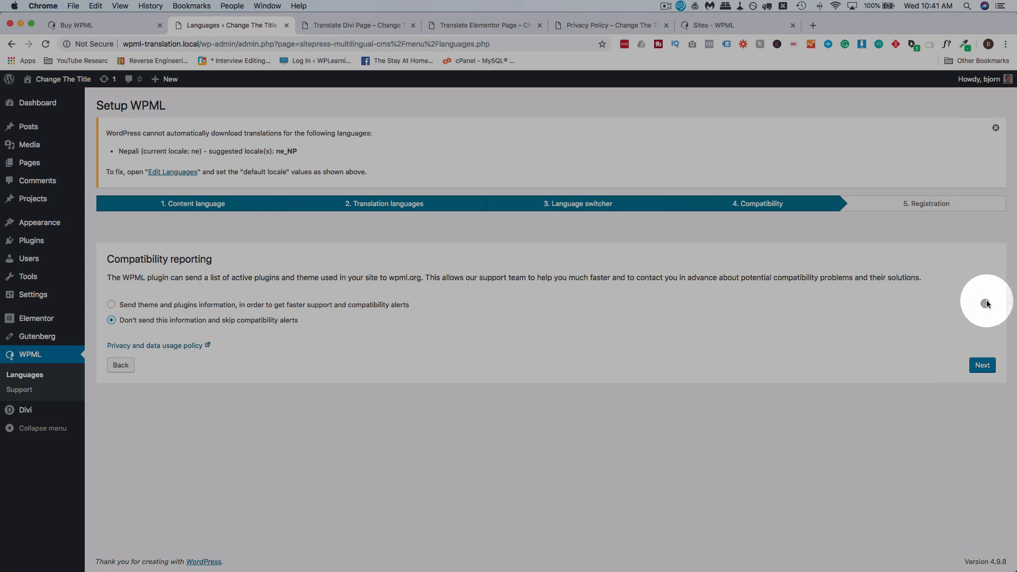
{"action": "left_click", "coordinate": [988, 369]}
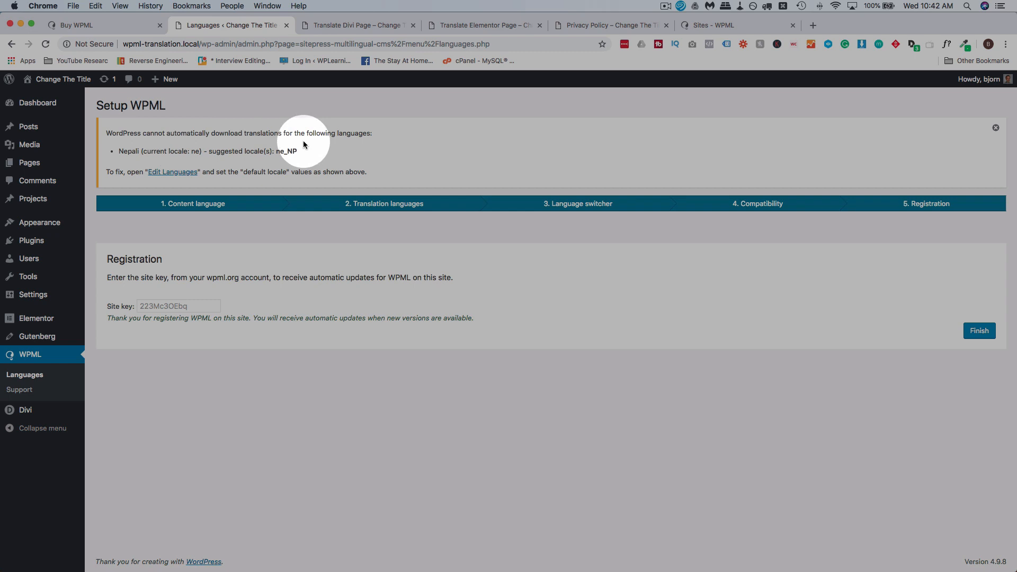
Open the language editing table, set Nepali's default locale to ne_NP and save the languages.
{"action": "left_click", "coordinate": [180, 173]}
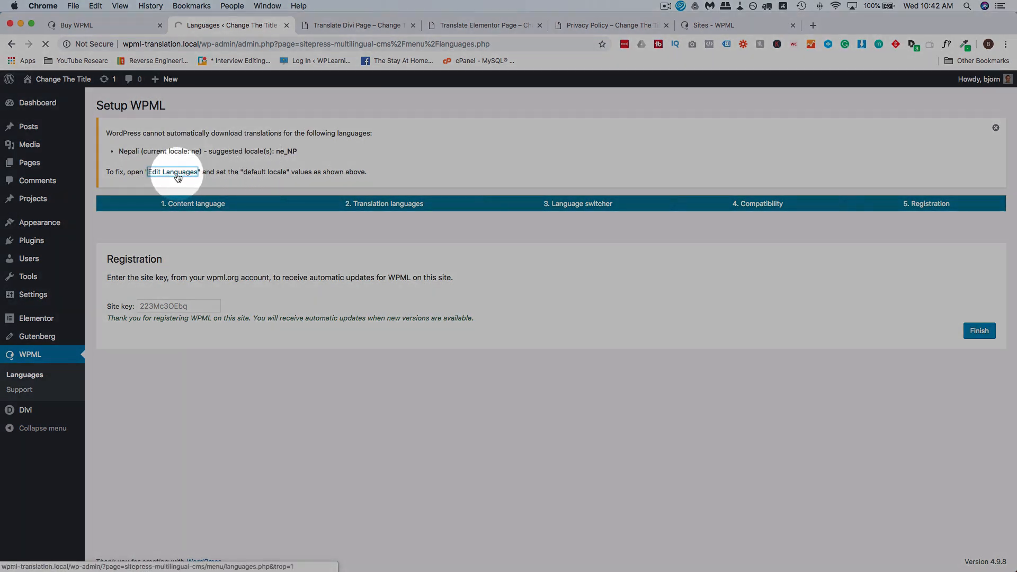
{"action": "scroll", "coordinate": [161, 291], "scroll_direction": "down", "scroll_amount": 2}
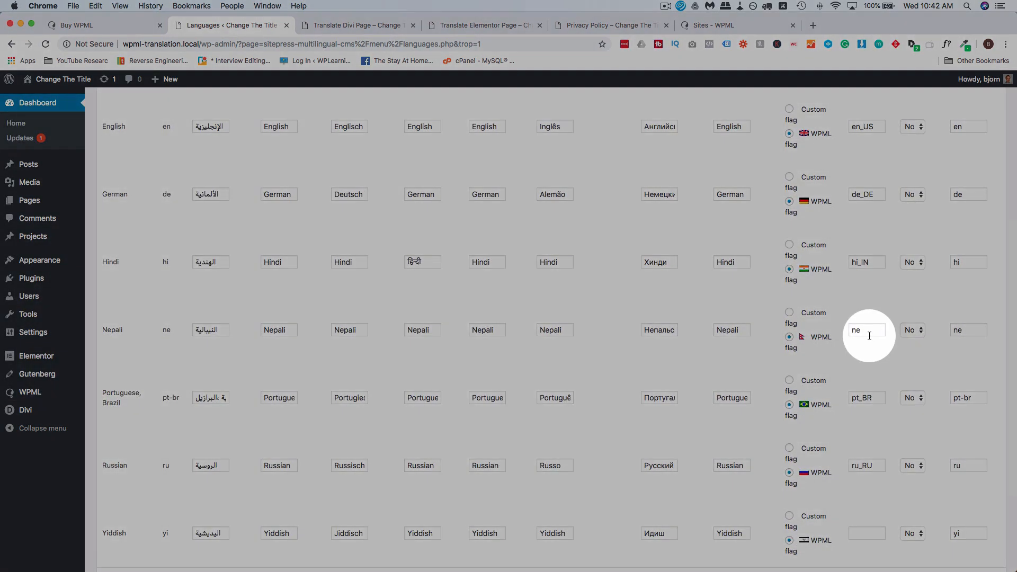
{"action": "left_click", "coordinate": [864, 330]}
{"action": "type", "text": "ne_NP"}
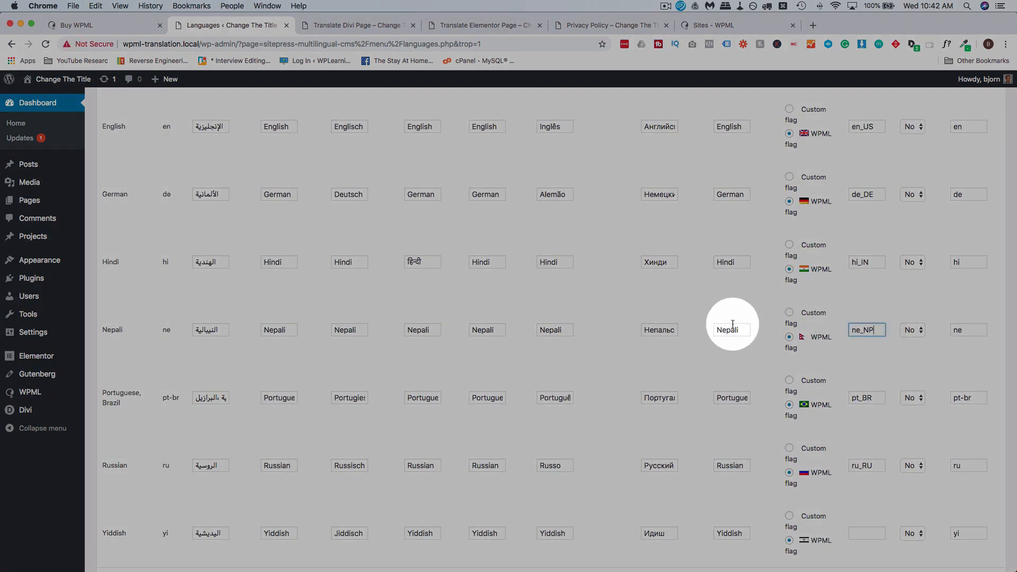
{"action": "scroll", "coordinate": [728, 329], "scroll_direction": "up", "scroll_amount": 6}
{"action": "scroll", "coordinate": [732, 326], "scroll_direction": "down", "scroll_amount": 5}
{"action": "scroll", "coordinate": [732, 327], "scroll_direction": "down", "scroll_amount": 3}
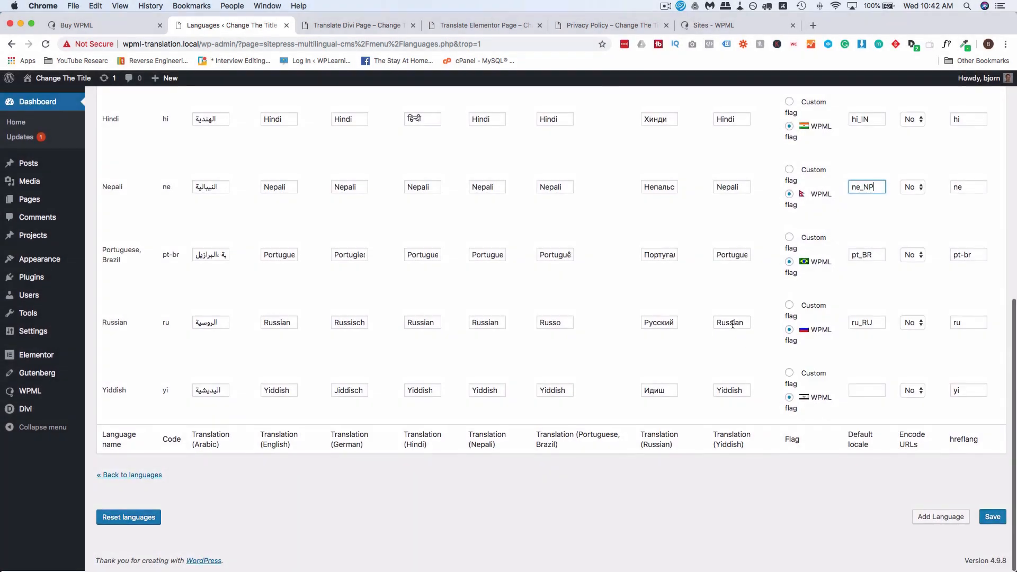
{"action": "left_click", "coordinate": [994, 522]}
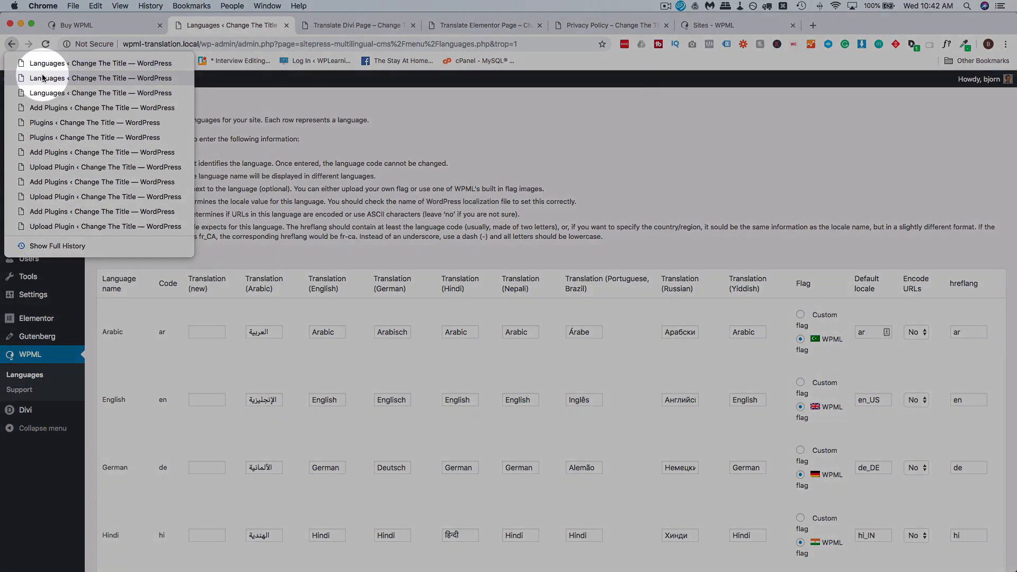
Go back to the setup wizard's registration stage, reload the page and finish the WPML setup.
{"action": "left_click", "coordinate": [46, 77]}
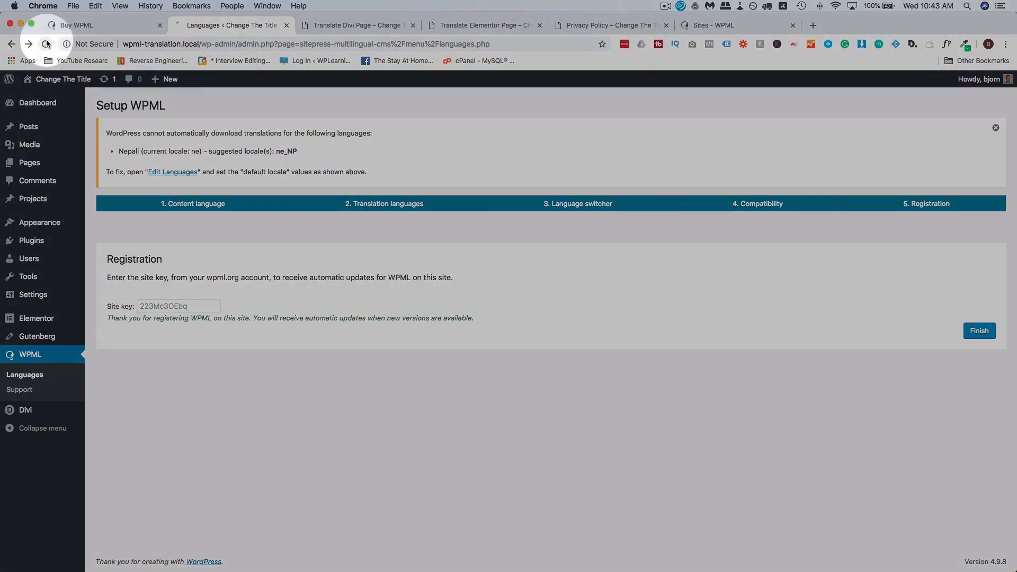
{"action": "left_click", "coordinate": [45, 44]}
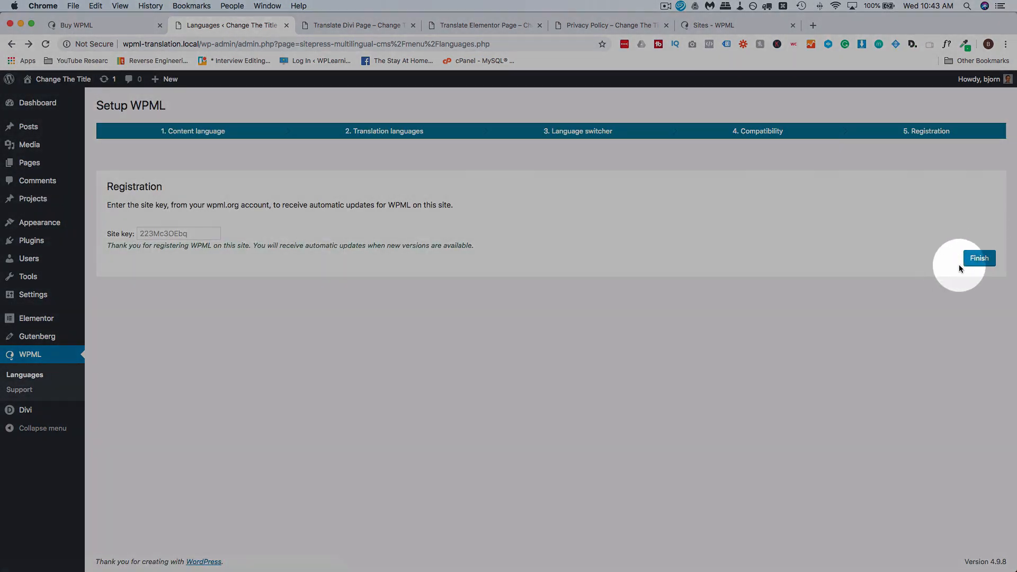
{"action": "left_click", "coordinate": [974, 262]}
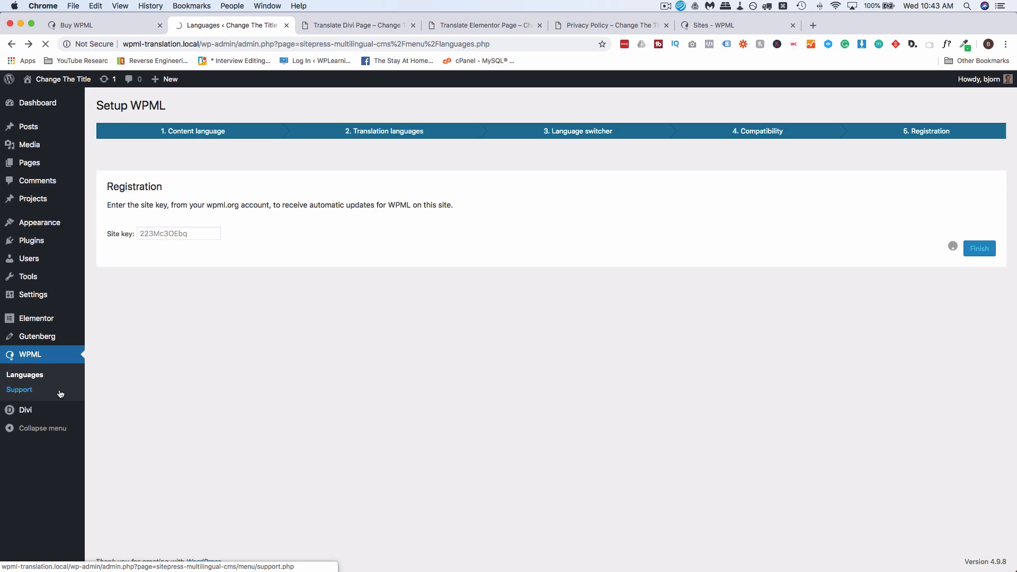
{"action": "left_click", "coordinate": [39, 394]}
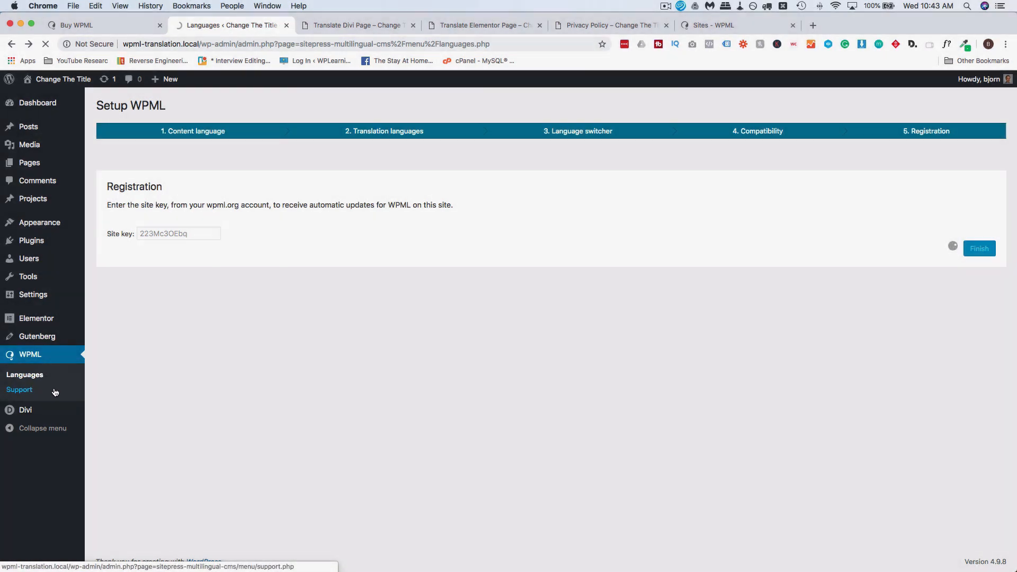
Review the setup notices and enable WPML's Translation Editor for Elementor and Gutenberg.
{"action": "scroll", "coordinate": [42, 384], "scroll_direction": "down", "scroll_amount": 2}
{"action": "scroll", "coordinate": [42, 384], "scroll_direction": "down", "scroll_amount": 1}
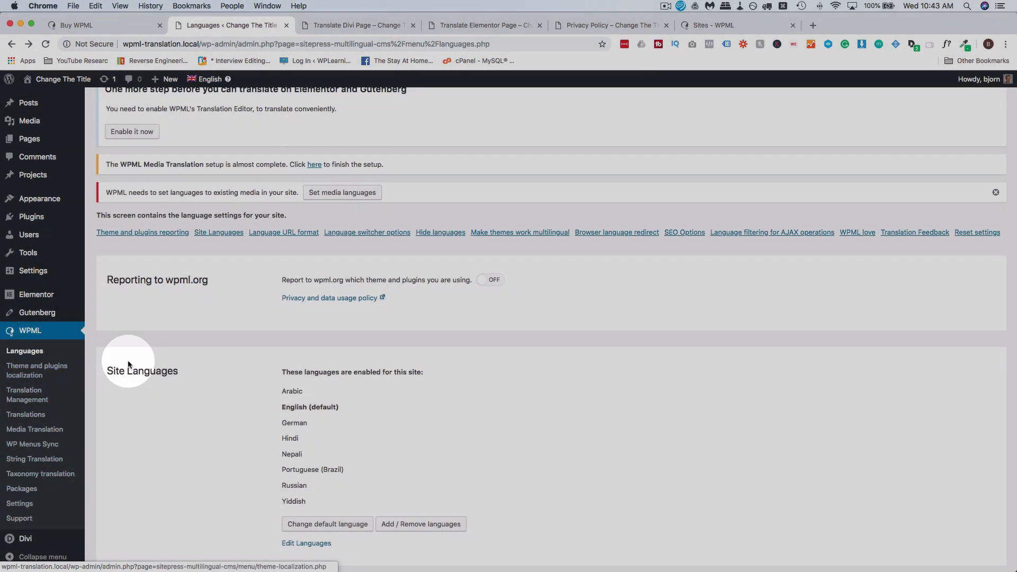
{"action": "scroll", "coordinate": [125, 363], "scroll_direction": "up", "scroll_amount": 3}
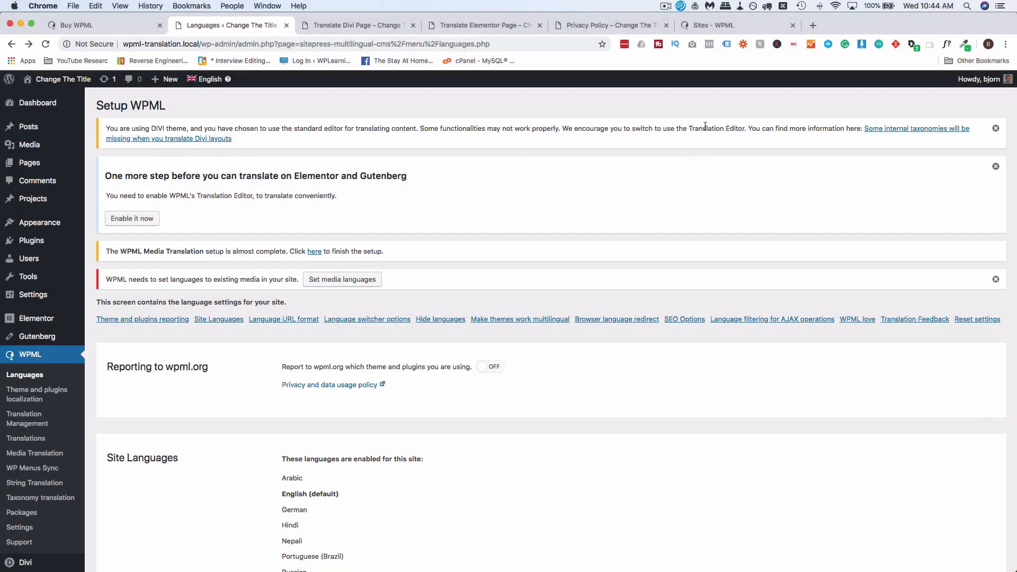
{"action": "left_click_drag", "start_coordinate": [705, 126], "coordinate": [729, 128]}
{"action": "left_click_drag", "start_coordinate": [117, 177], "coordinate": [393, 175]}
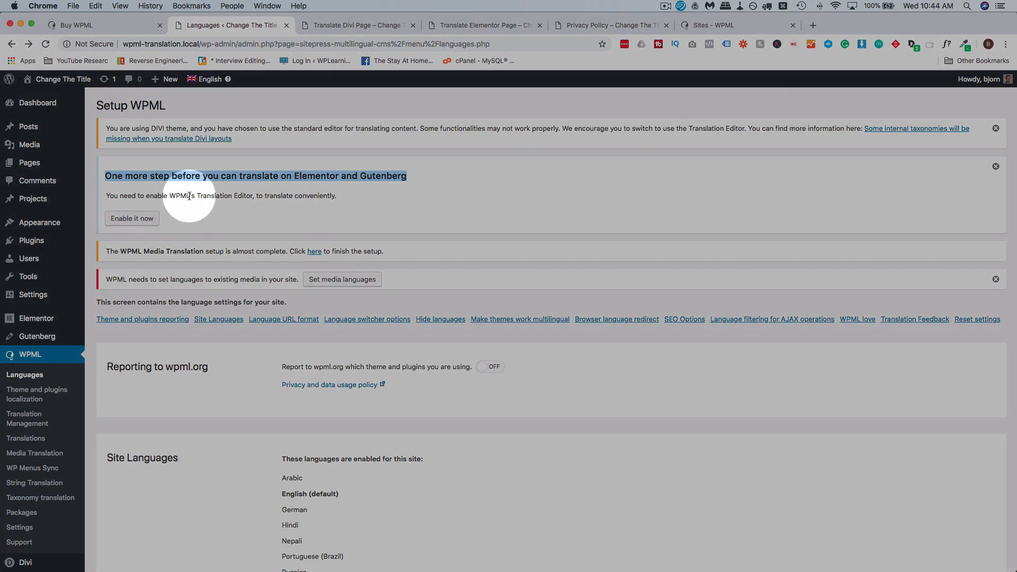
{"action": "left_click_drag", "start_coordinate": [190, 196], "coordinate": [232, 196]}
{"action": "left_click", "coordinate": [215, 195]}
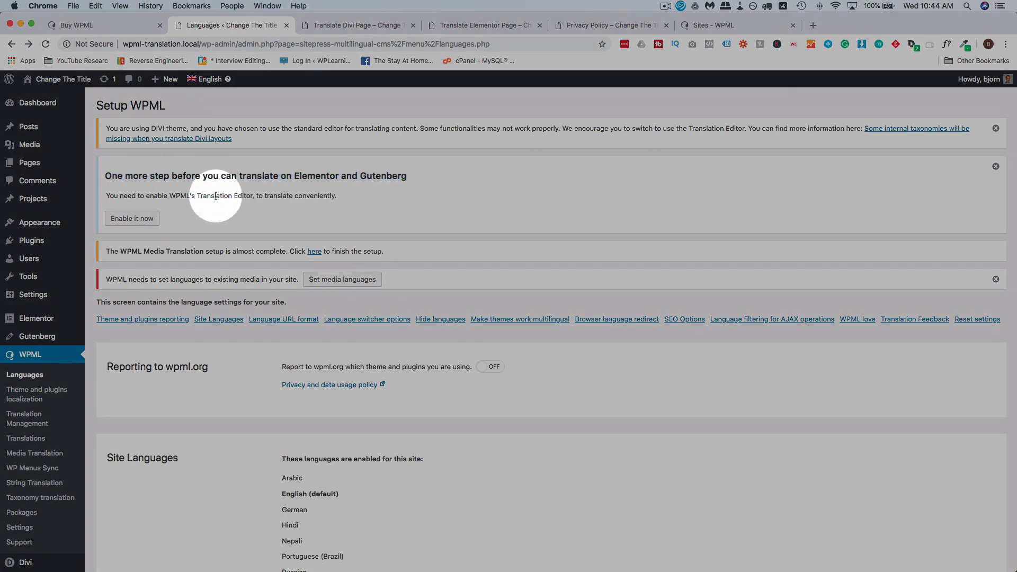
{"action": "left_click", "coordinate": [128, 222]}
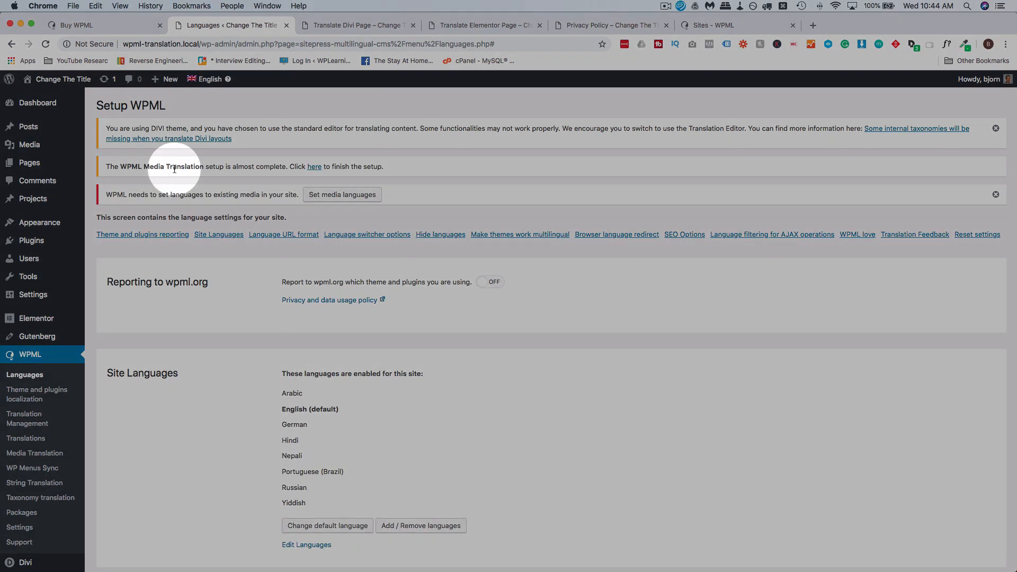
Go to WPML's Translation Management and make yourself the site's Translation Manager.
{"action": "scroll", "coordinate": [124, 319], "scroll_direction": "down", "scroll_amount": 4}
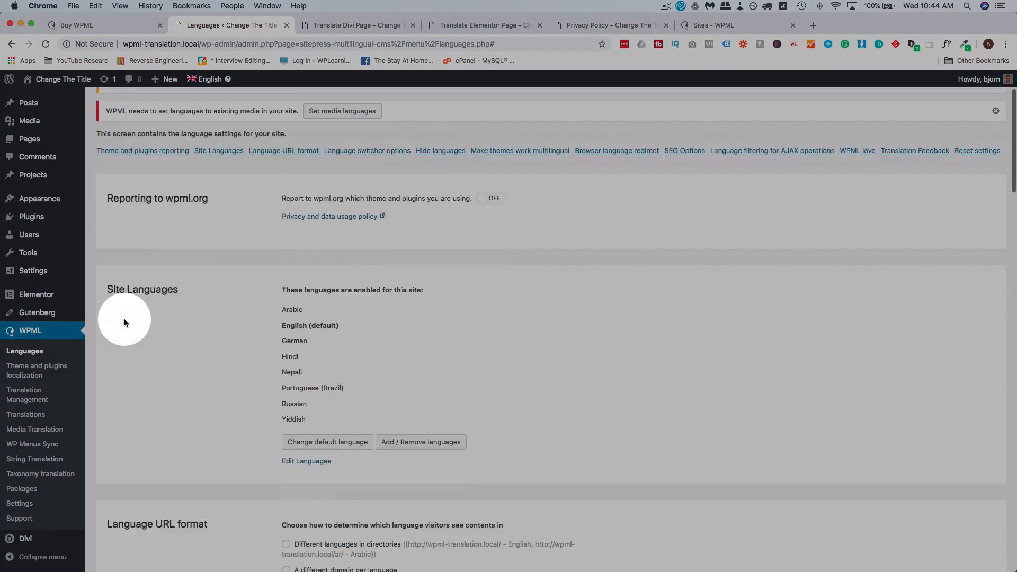
{"action": "scroll", "coordinate": [124, 318], "scroll_direction": "down", "scroll_amount": 2}
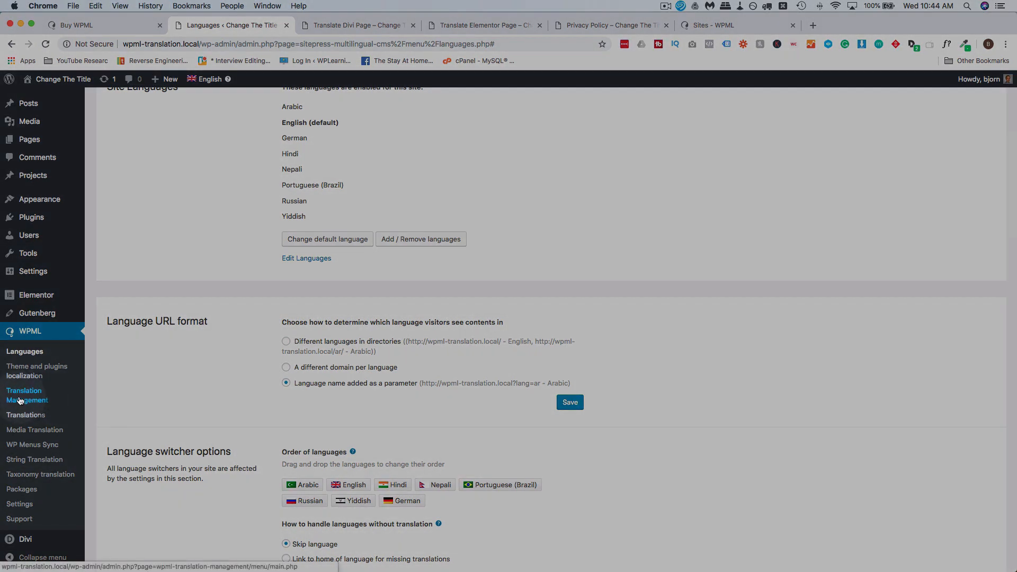
{"action": "left_click", "coordinate": [20, 400]}
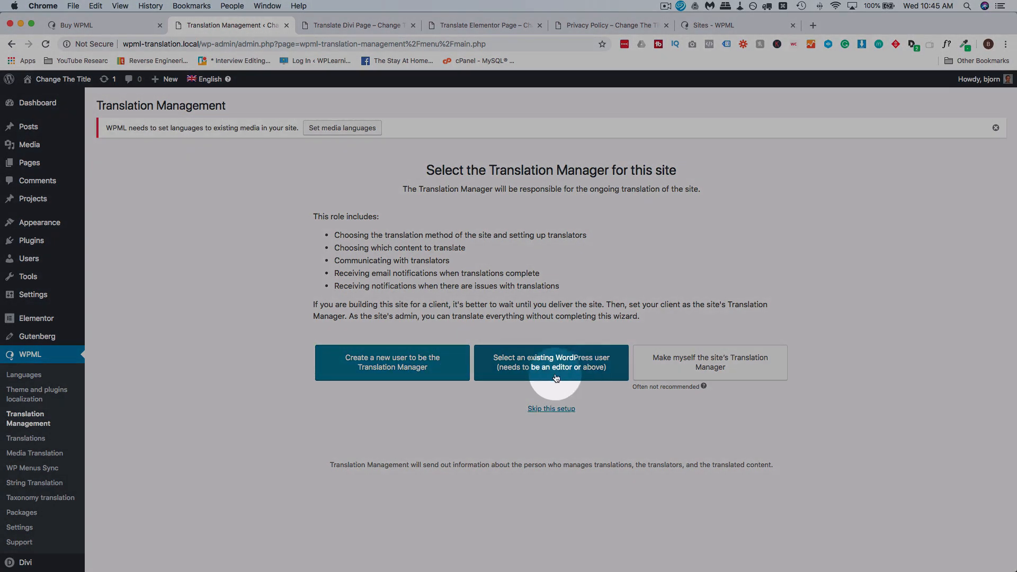
{"action": "left_click", "coordinate": [719, 372]}
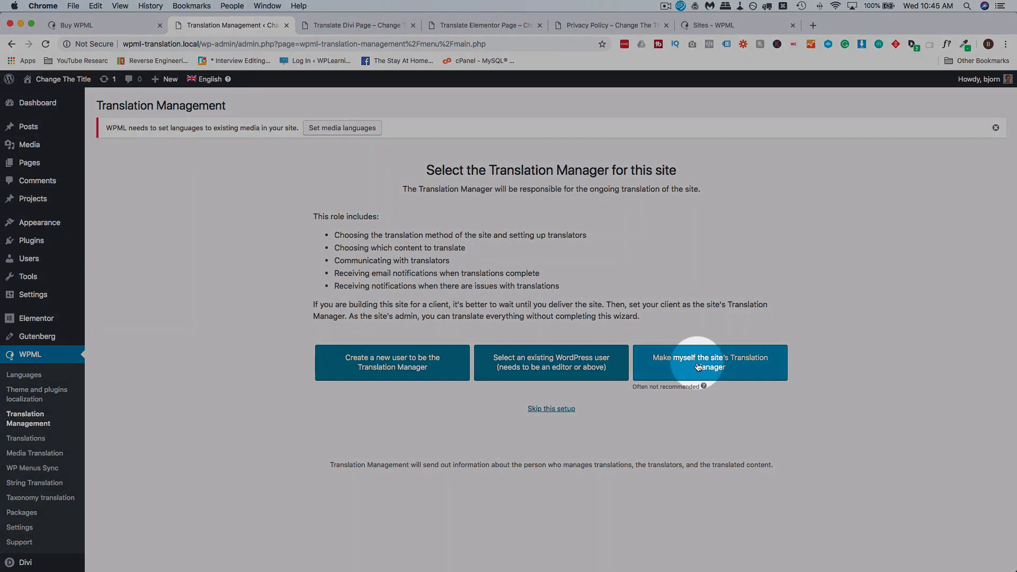
{"action": "left_click", "coordinate": [698, 367]}
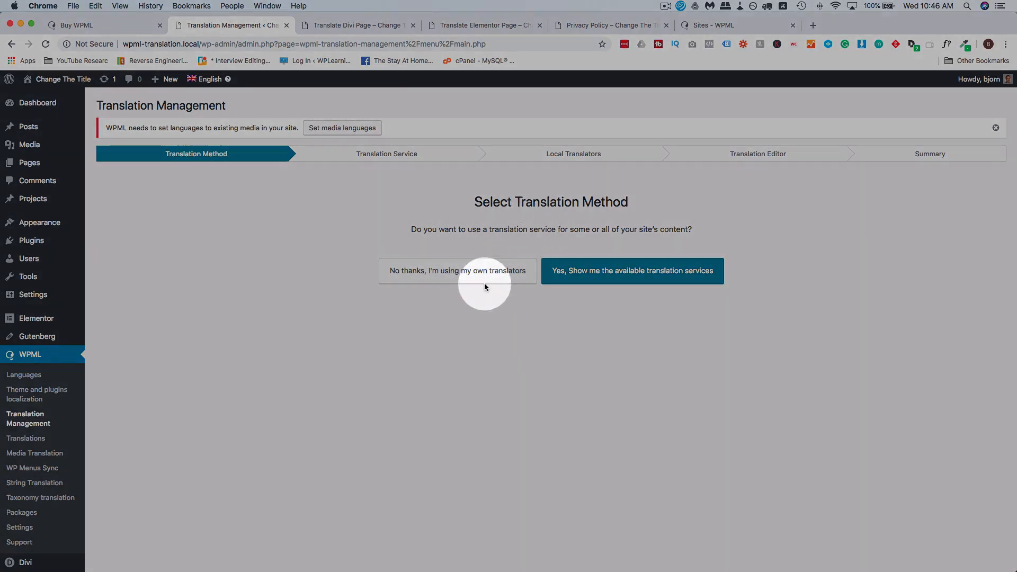
Request the available translation services and browse the Partner Translation Services, Other Translation Services and Translation Management System lists.
{"action": "left_click", "coordinate": [621, 277]}
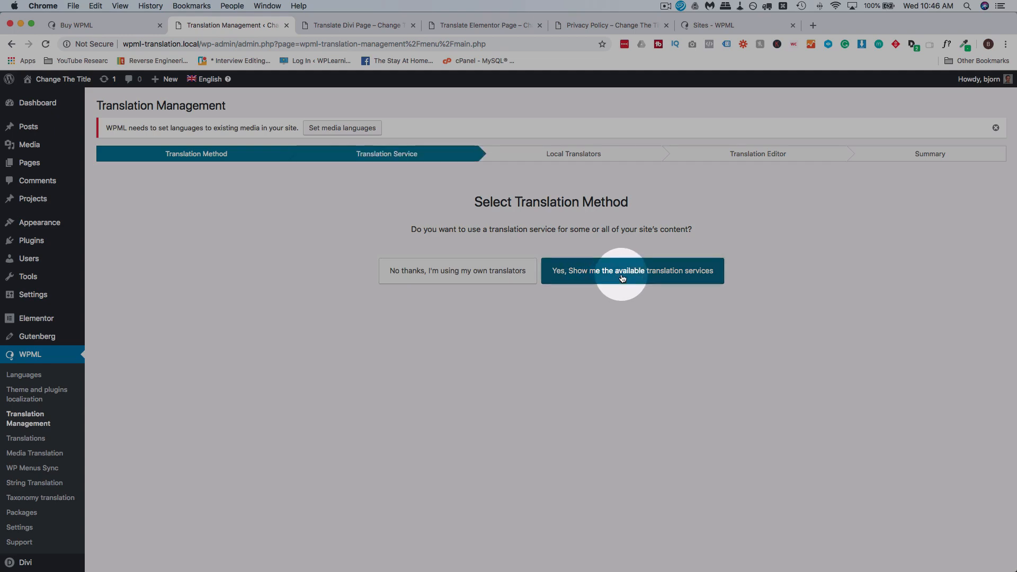
{"action": "scroll", "coordinate": [307, 259], "scroll_direction": "down", "scroll_amount": 5}
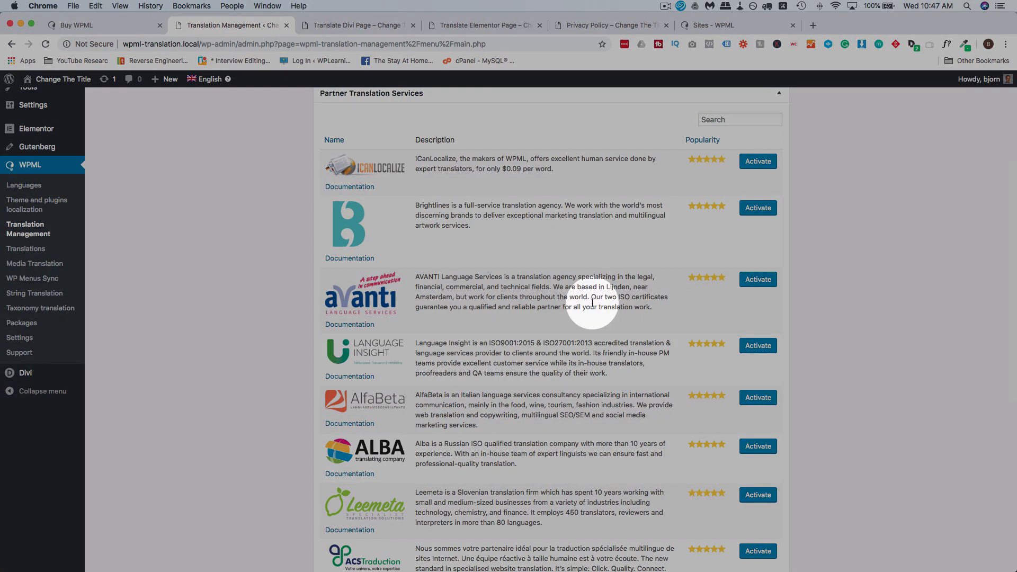
{"action": "scroll", "coordinate": [583, 296], "scroll_direction": "down", "scroll_amount": 2}
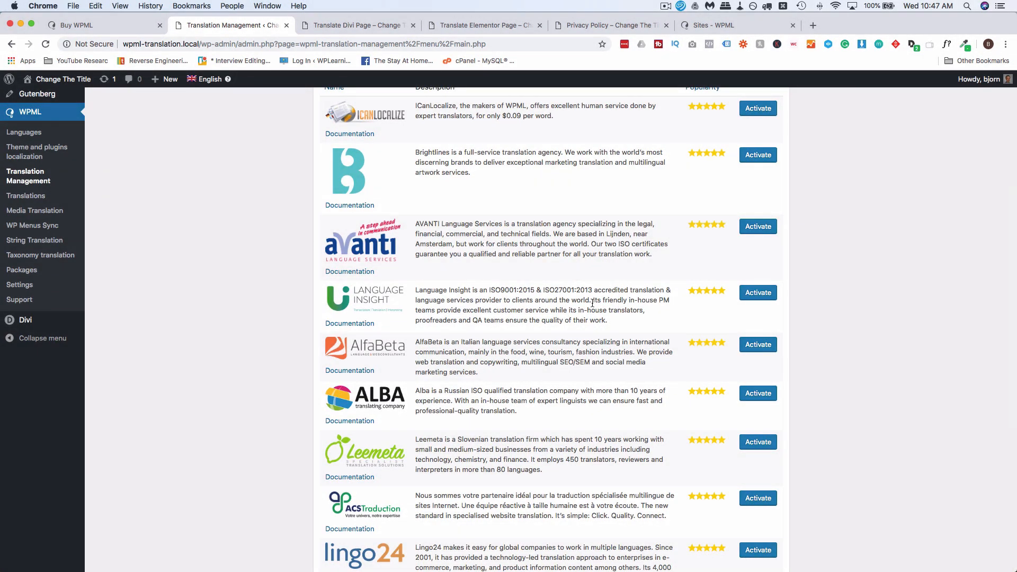
{"action": "scroll", "coordinate": [592, 304], "scroll_direction": "down", "scroll_amount": 7}
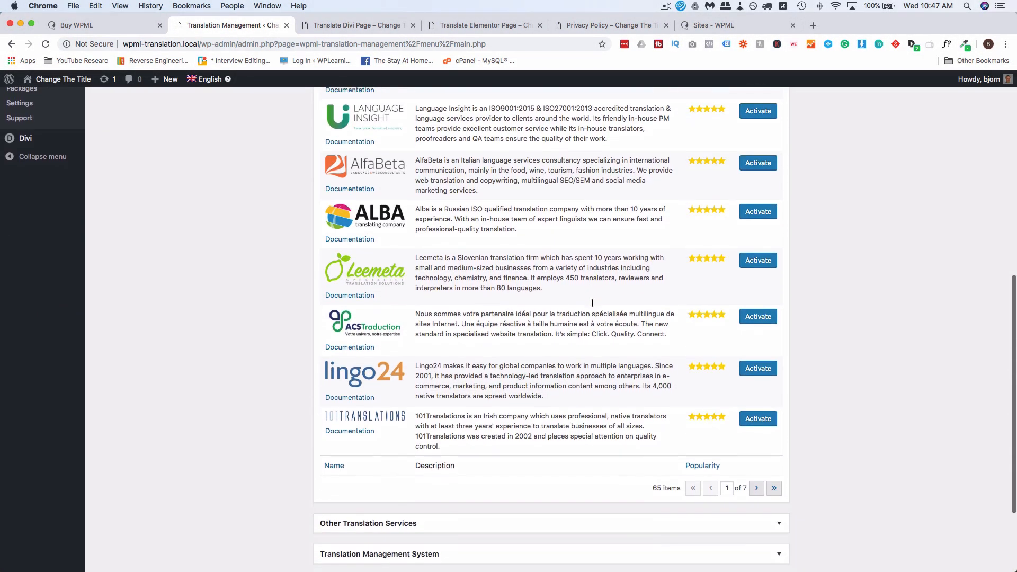
{"action": "scroll", "coordinate": [592, 303], "scroll_direction": "down", "scroll_amount": 5}
{"action": "left_click", "coordinate": [498, 406]}
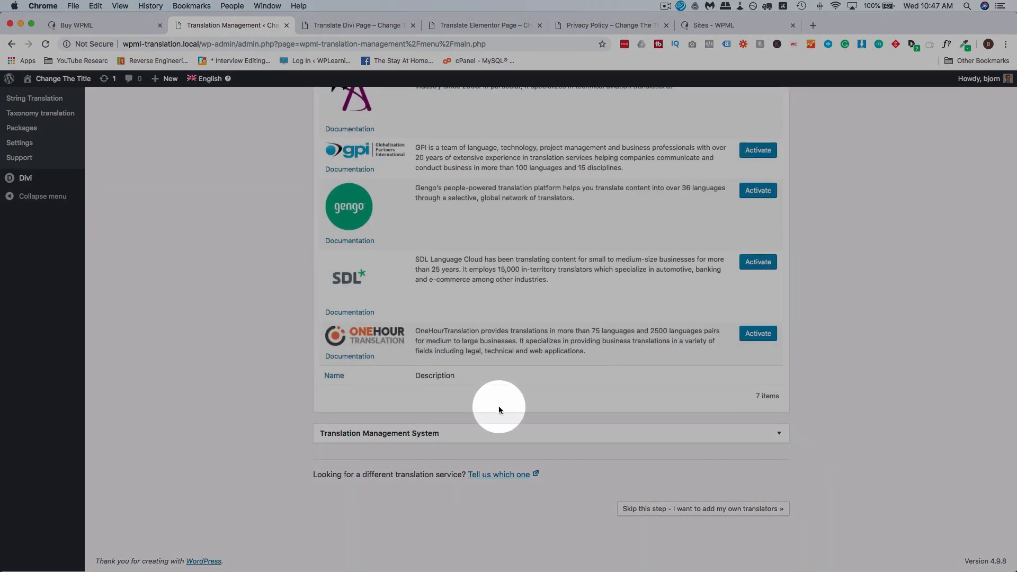
{"action": "scroll", "coordinate": [494, 433], "scroll_direction": "up", "scroll_amount": 5}
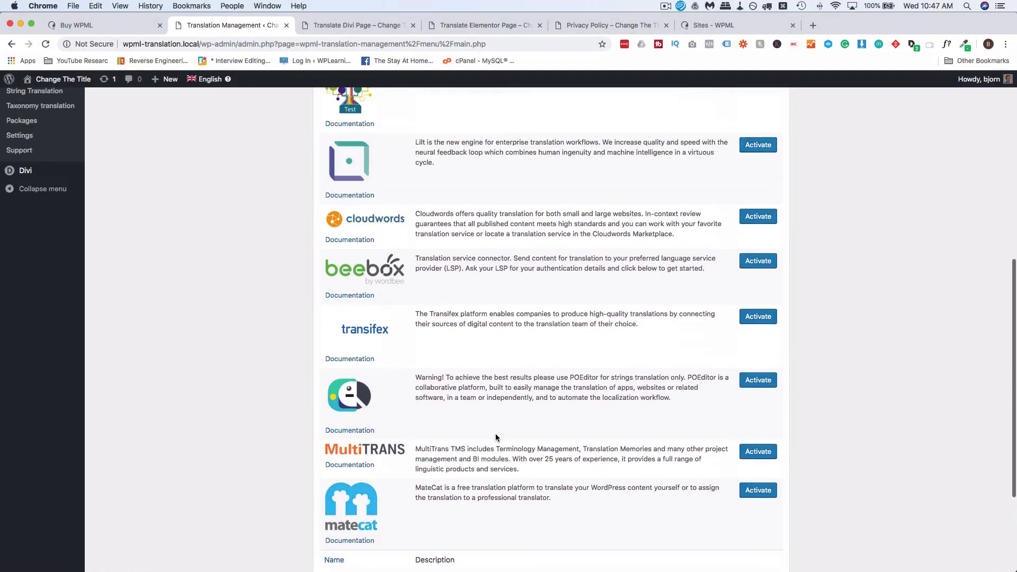
{"action": "scroll", "coordinate": [496, 437], "scroll_direction": "up", "scroll_amount": 15}
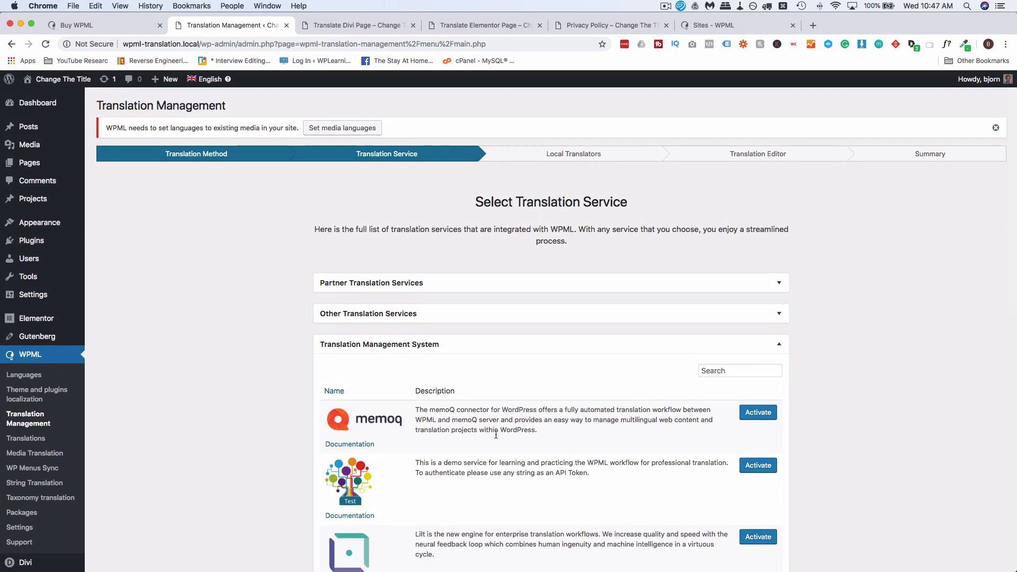
{"action": "scroll", "coordinate": [682, 343], "scroll_direction": "down", "scroll_amount": 10}
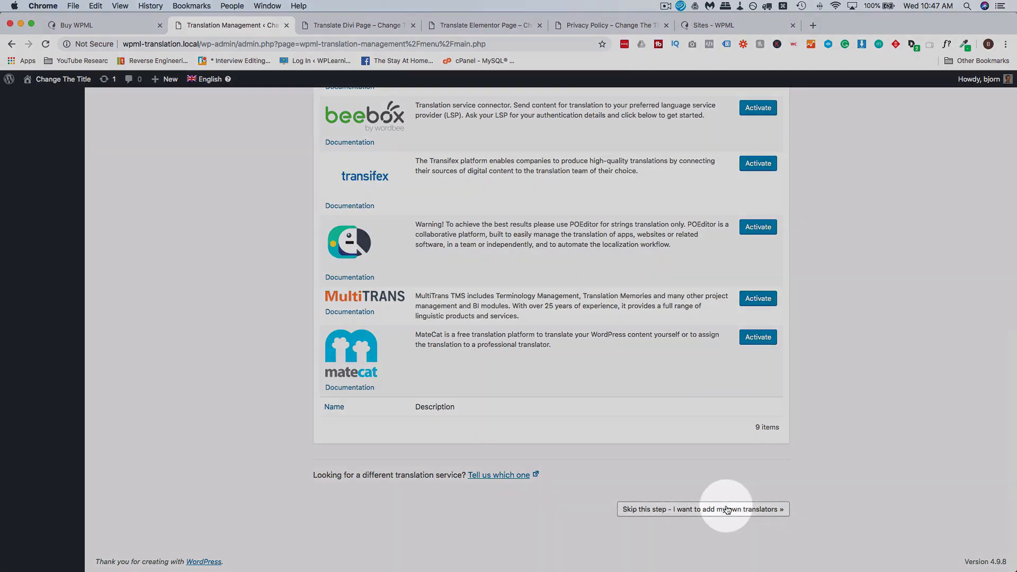
Skip the translation service selection and start adding a local translator, choosing the existing site user with the translator account.
{"action": "left_click", "coordinate": [742, 515]}
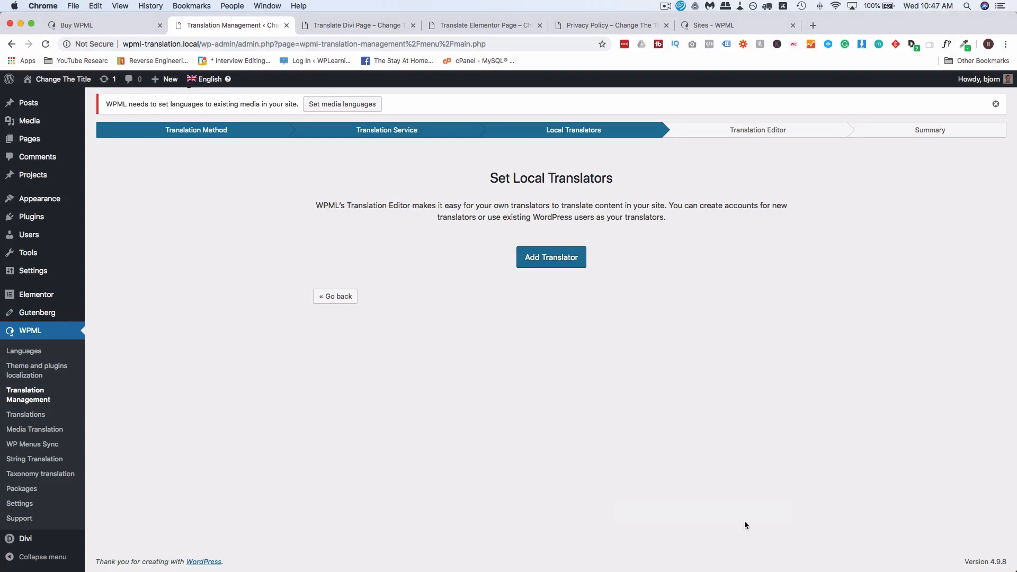
{"action": "left_click", "coordinate": [547, 258]}
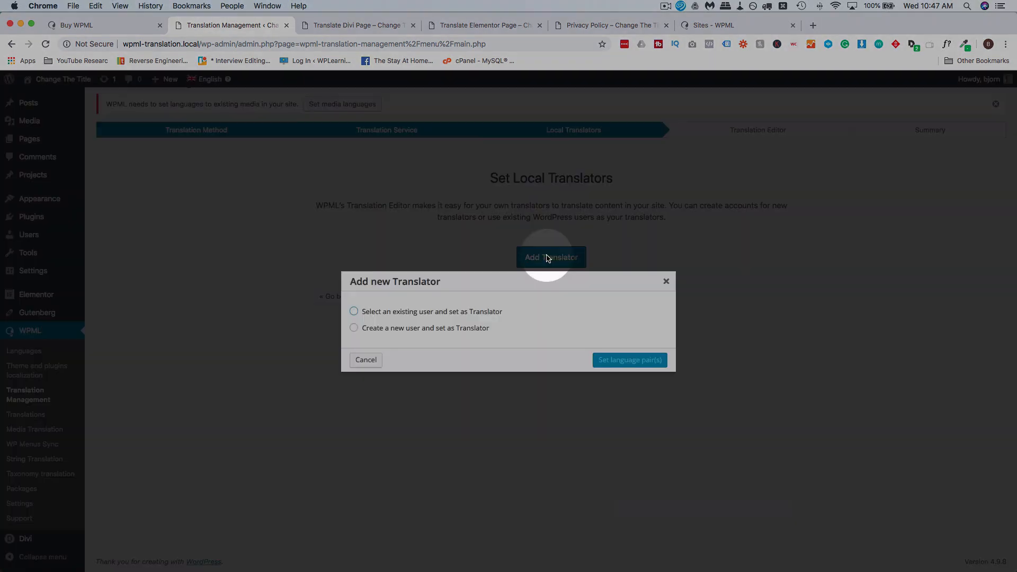
{"action": "left_click", "coordinate": [354, 312]}
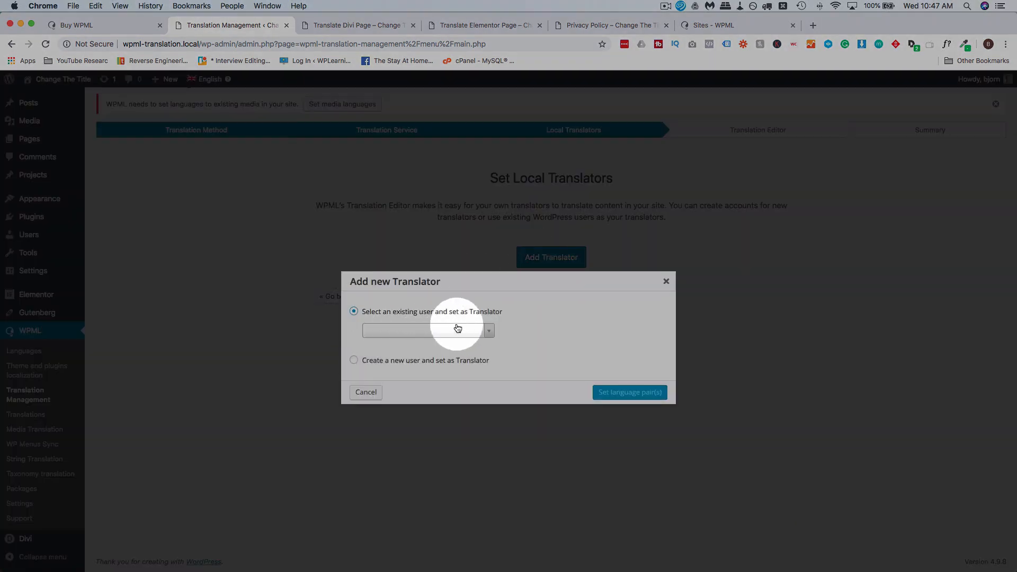
{"action": "left_click", "coordinate": [484, 331]}
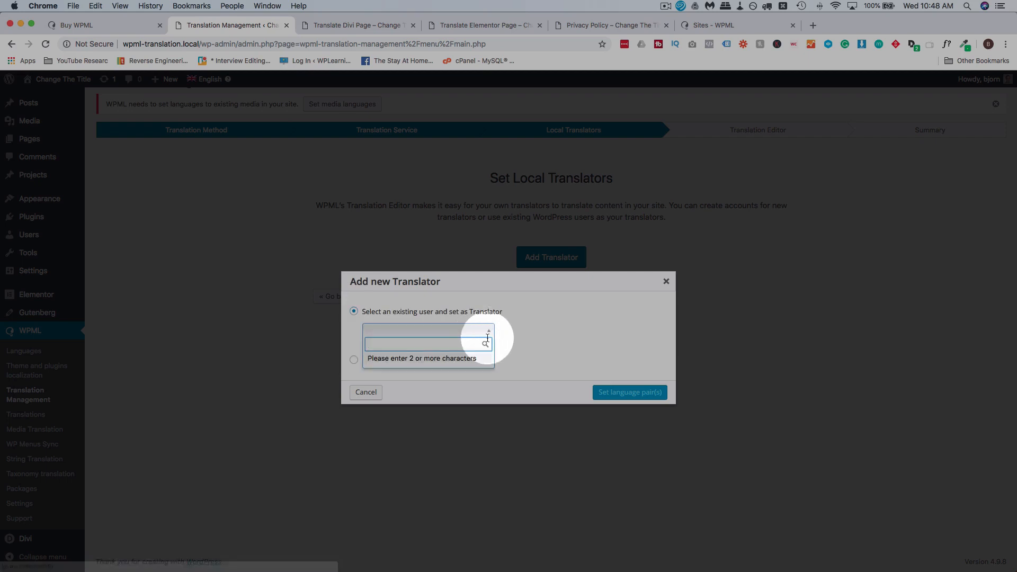
{"action": "type", "text": "jane"}
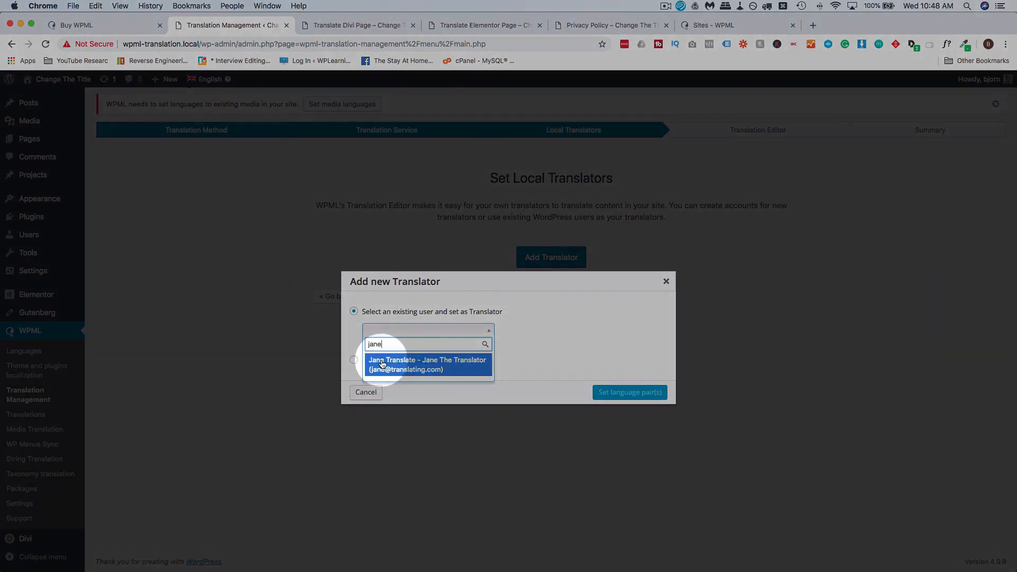
{"action": "left_click", "coordinate": [457, 368]}
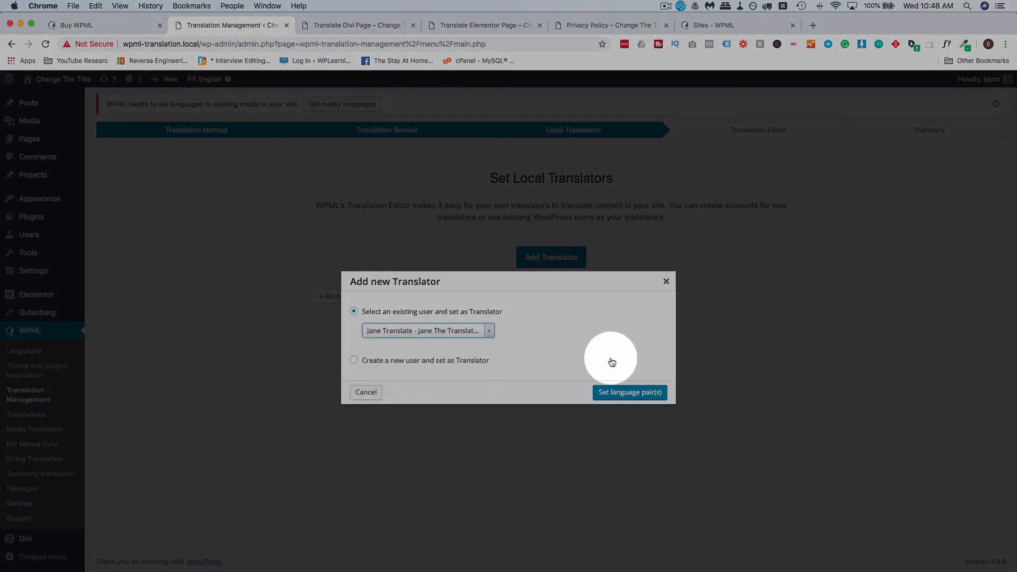
{"action": "left_click", "coordinate": [625, 397]}
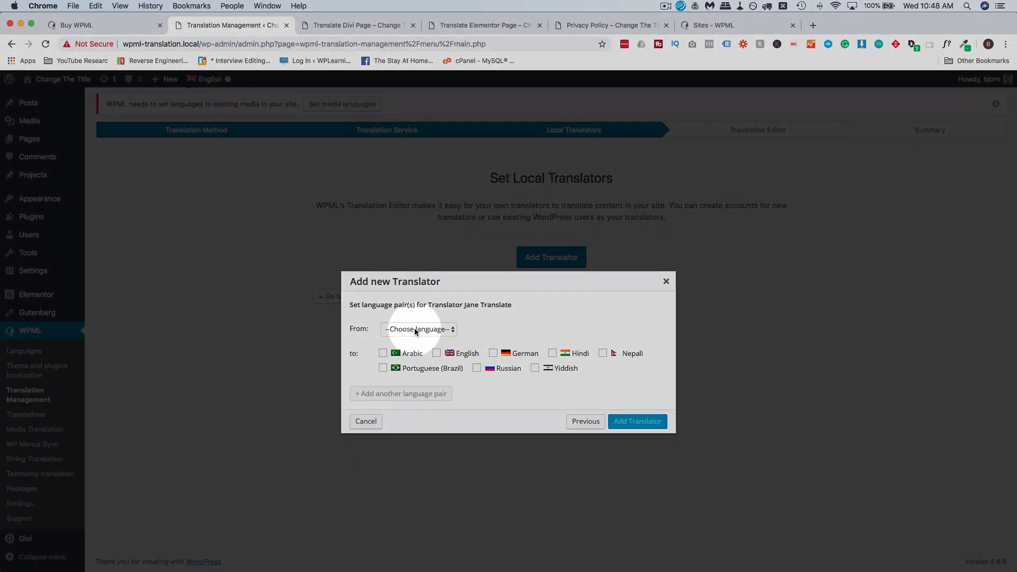
Set the translator's language pairs from English to German, Russian and Yiddish, and add the translator.
{"action": "left_click", "coordinate": [414, 328]}
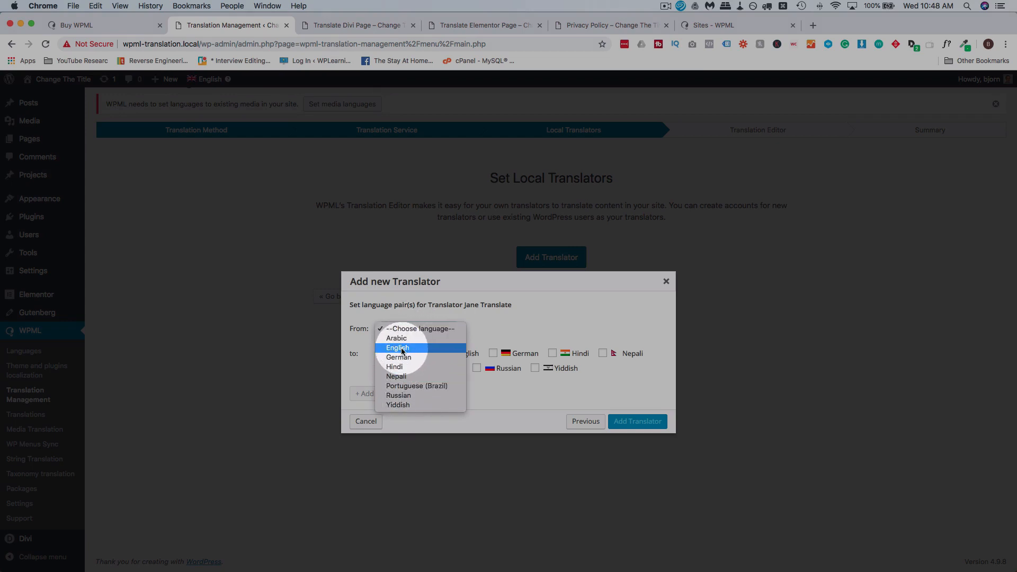
{"action": "left_click", "coordinate": [402, 348]}
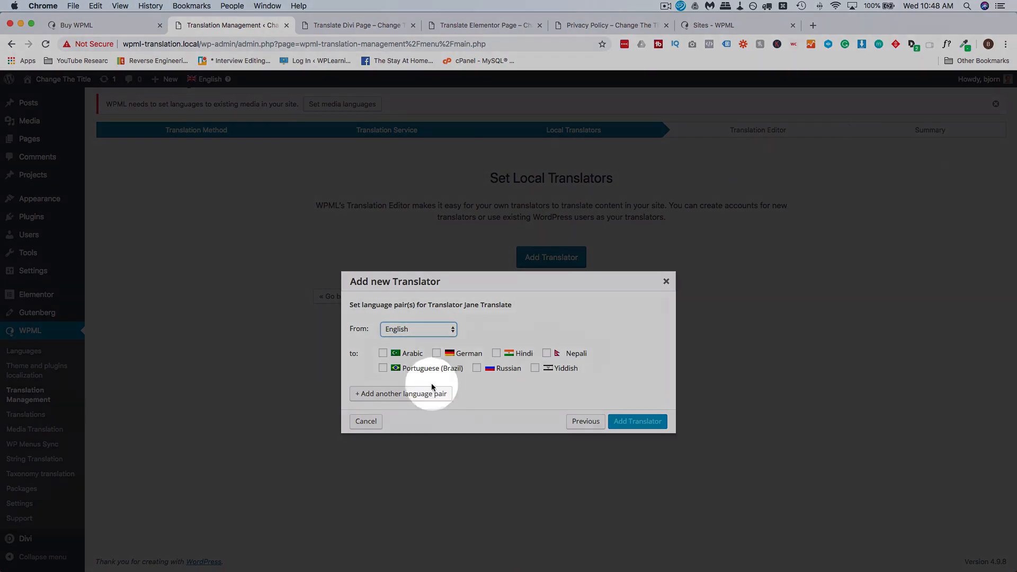
{"action": "left_click", "coordinate": [436, 353]}
{"action": "left_click", "coordinate": [477, 368]}
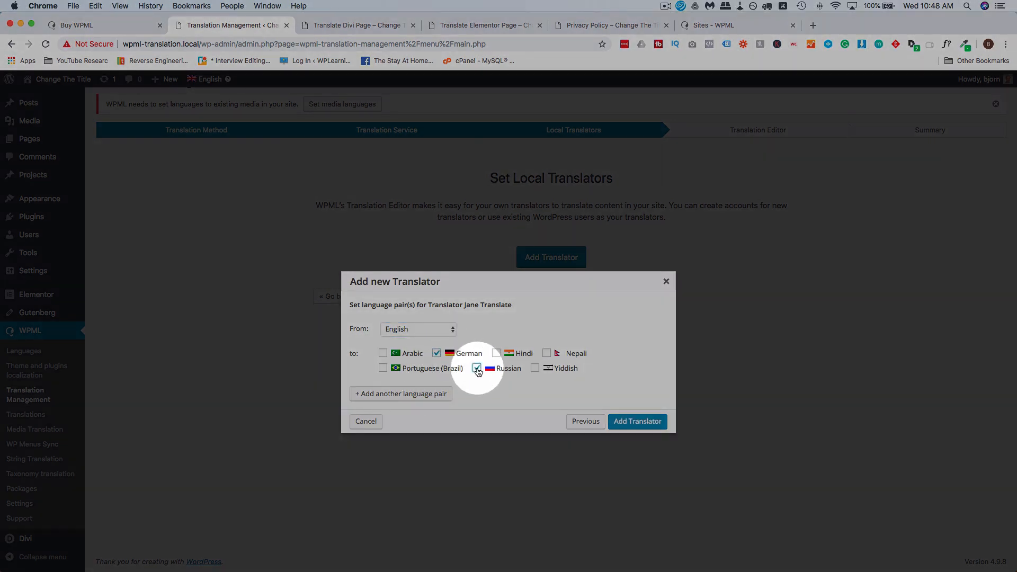
{"action": "left_click", "coordinate": [535, 368]}
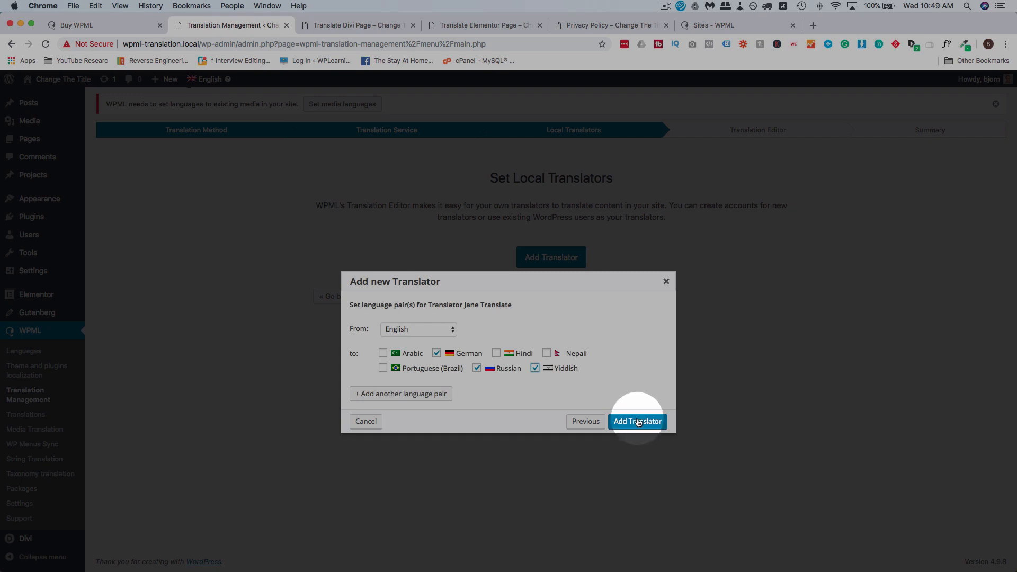
{"action": "left_click", "coordinate": [638, 422]}
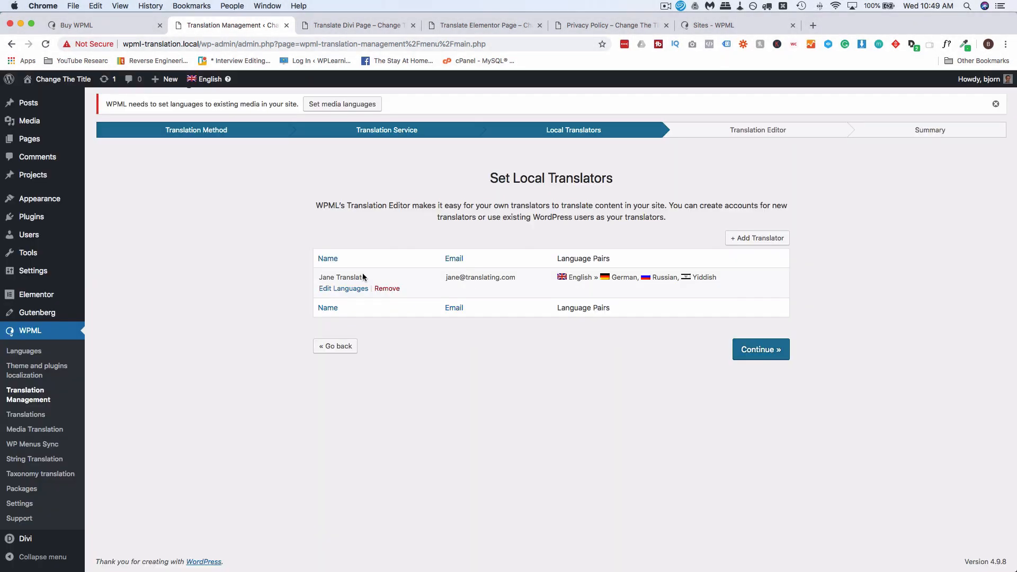
Edit the local translator's language pairs to include Arabic, Portuguese (Brazil), Hindi and Nepali, and save them.
{"action": "left_click", "coordinate": [344, 288]}
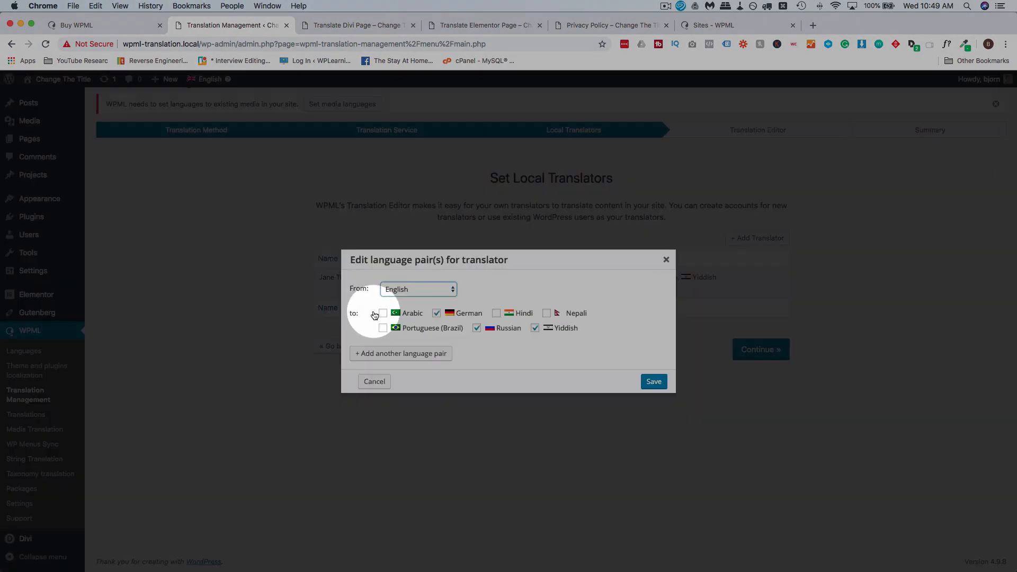
{"action": "left_click", "coordinate": [382, 313]}
{"action": "left_click", "coordinate": [382, 328]}
{"action": "left_click", "coordinate": [495, 313]}
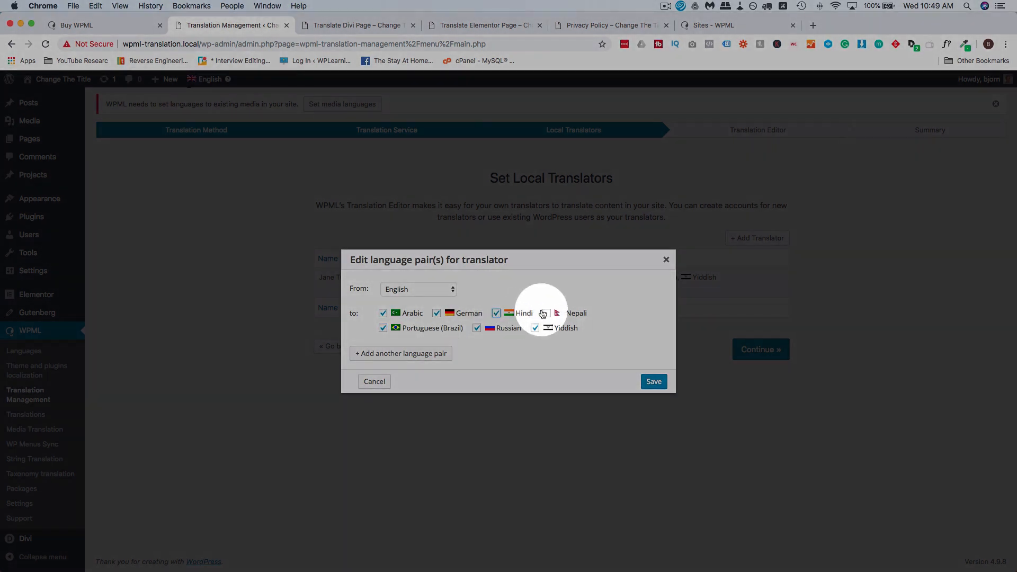
{"action": "left_click", "coordinate": [545, 313]}
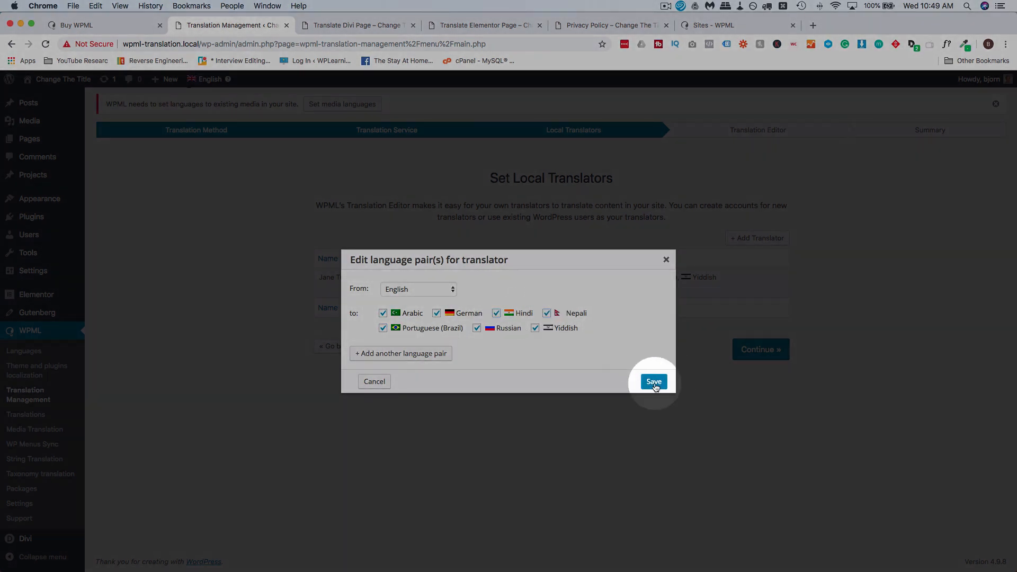
{"action": "left_click", "coordinate": [655, 383]}
Continue the wizard, choose the Advanced Translation Editor and finish the Translation Management setup.
{"action": "left_click", "coordinate": [761, 355]}
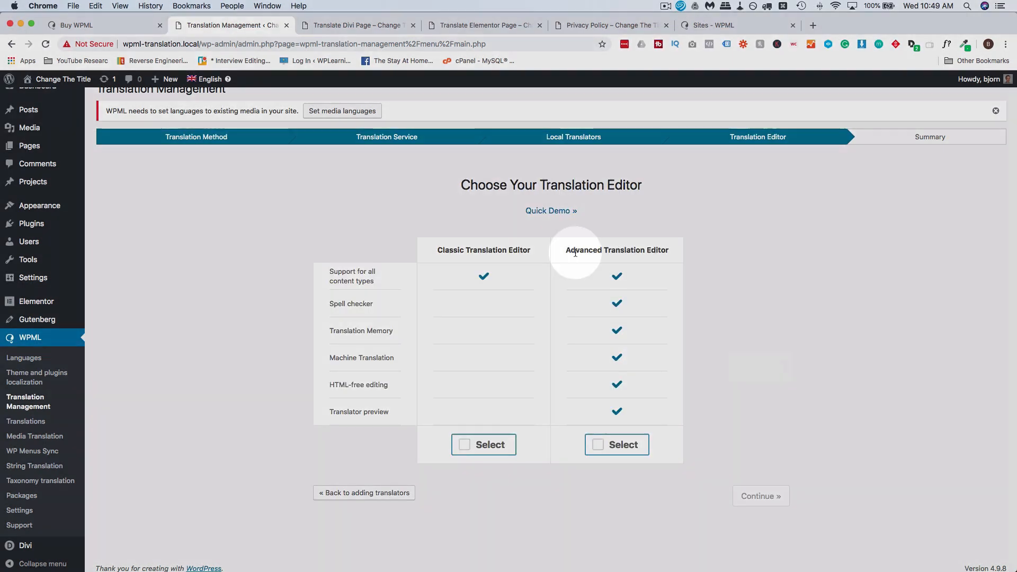
{"action": "left_click_drag", "start_coordinate": [565, 250], "coordinate": [652, 248]}
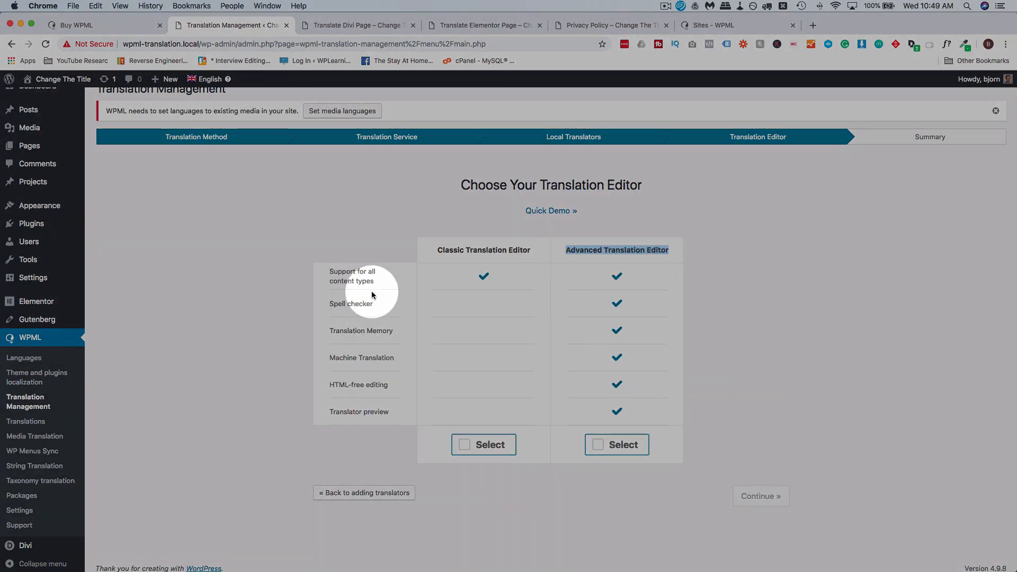
{"action": "triple_click", "coordinate": [344, 360]}
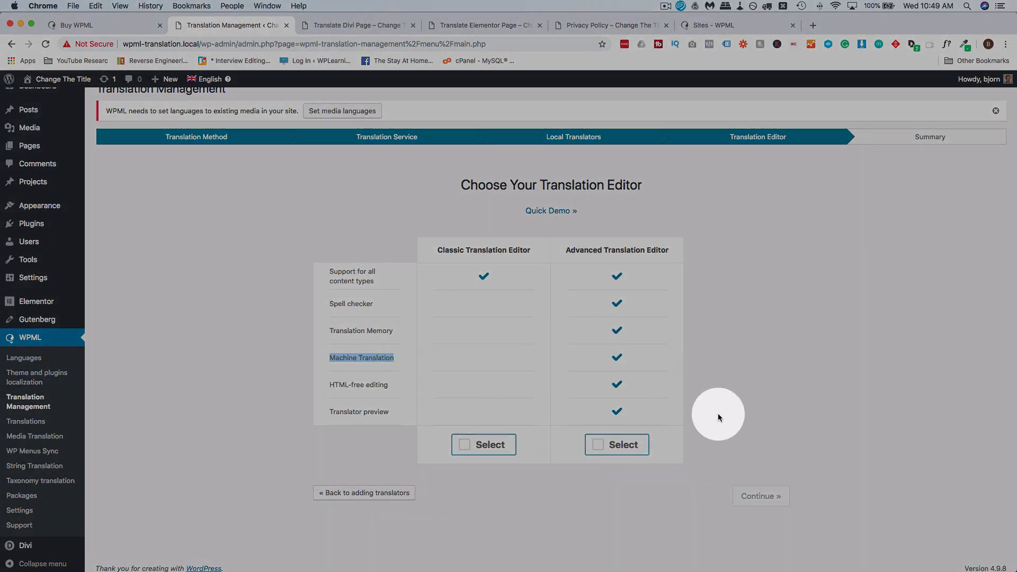
{"action": "left_click", "coordinate": [717, 413]}
{"action": "left_click", "coordinate": [599, 447]}
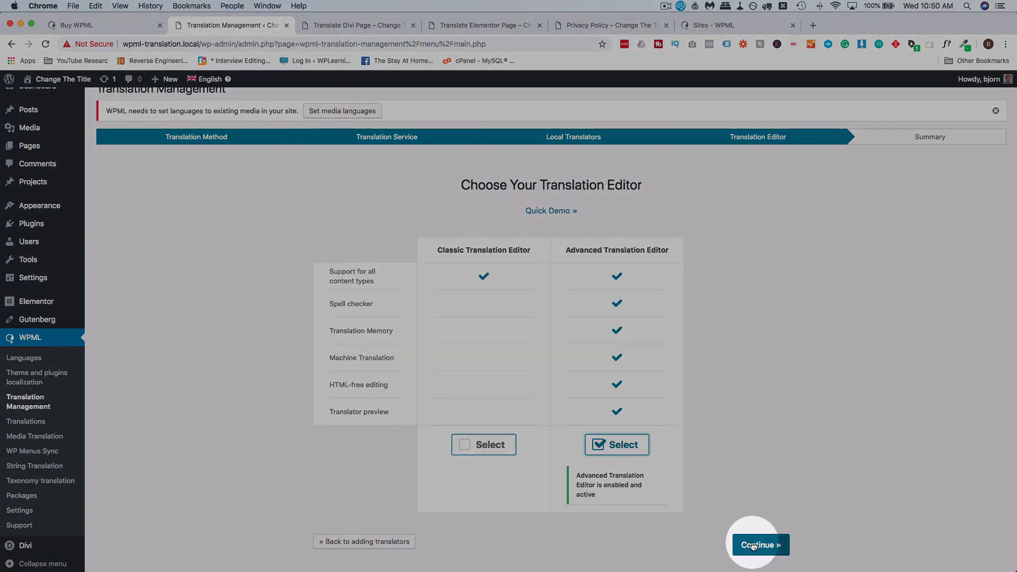
{"action": "left_click", "coordinate": [753, 545]}
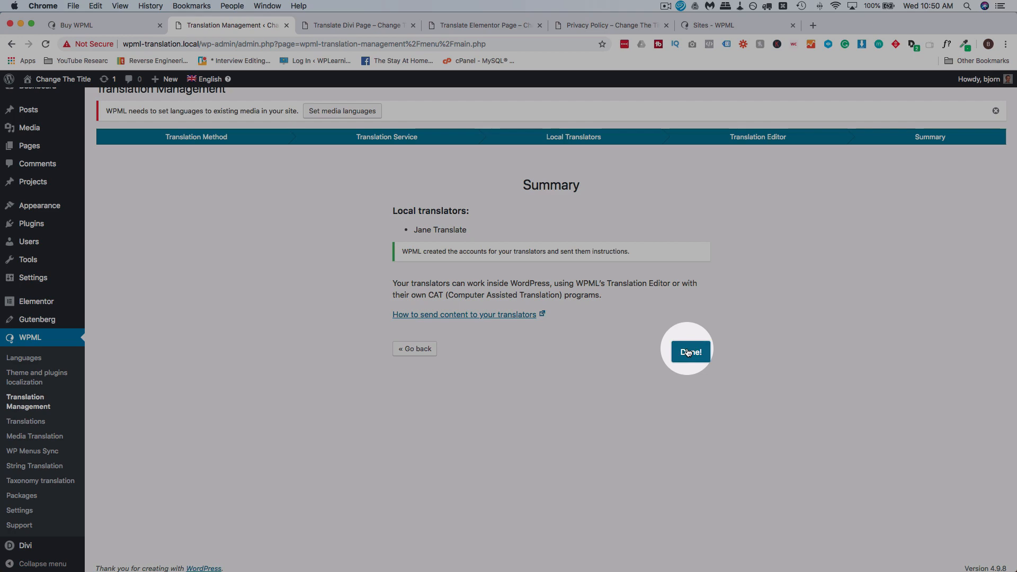
{"action": "left_click", "coordinate": [687, 352]}
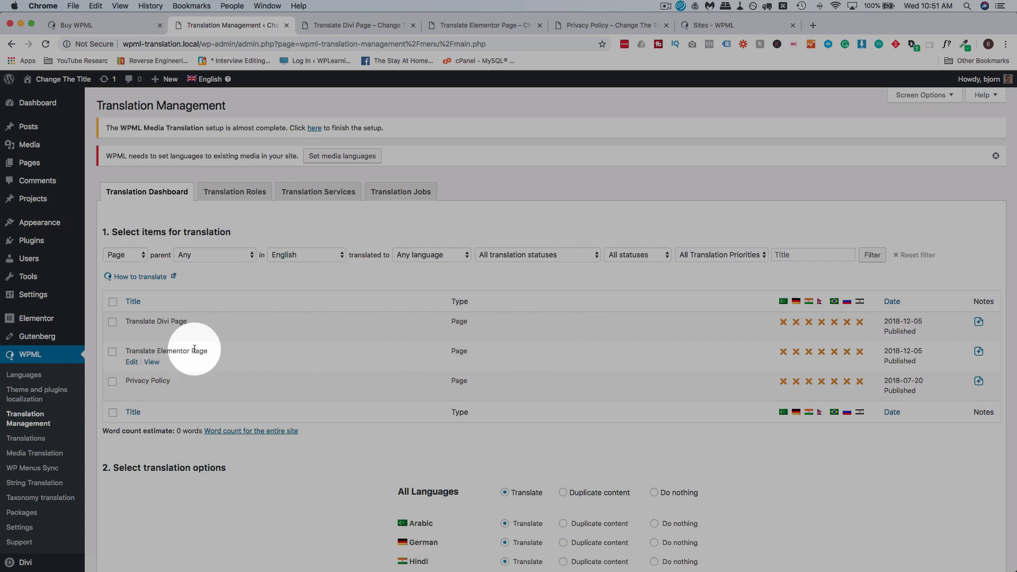
Select all pages listed for translation in the Translation Dashboard and check their word count estimate.
{"action": "left_click", "coordinate": [113, 303]}
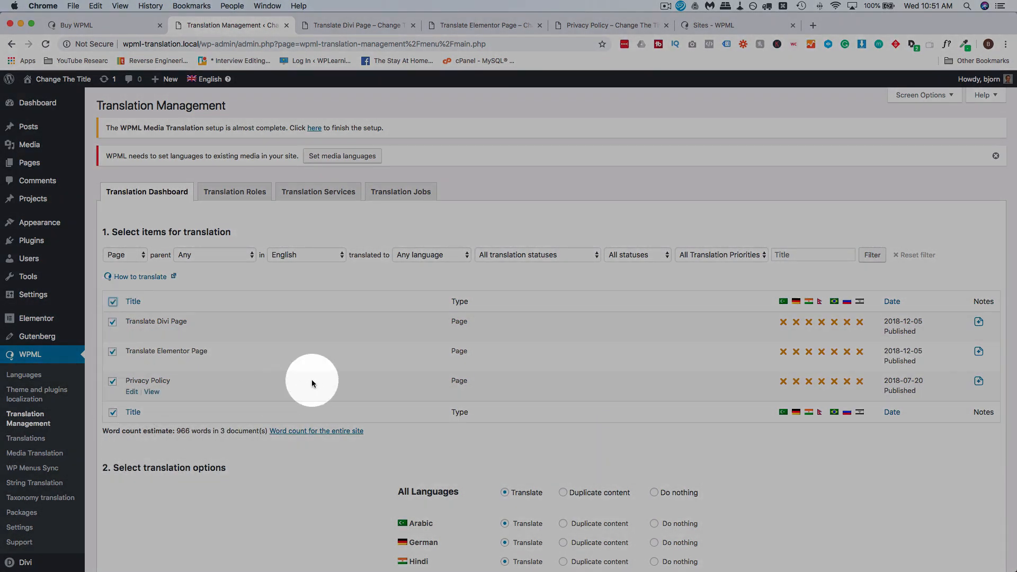
{"action": "scroll", "coordinate": [312, 379], "scroll_direction": "down", "scroll_amount": 3}
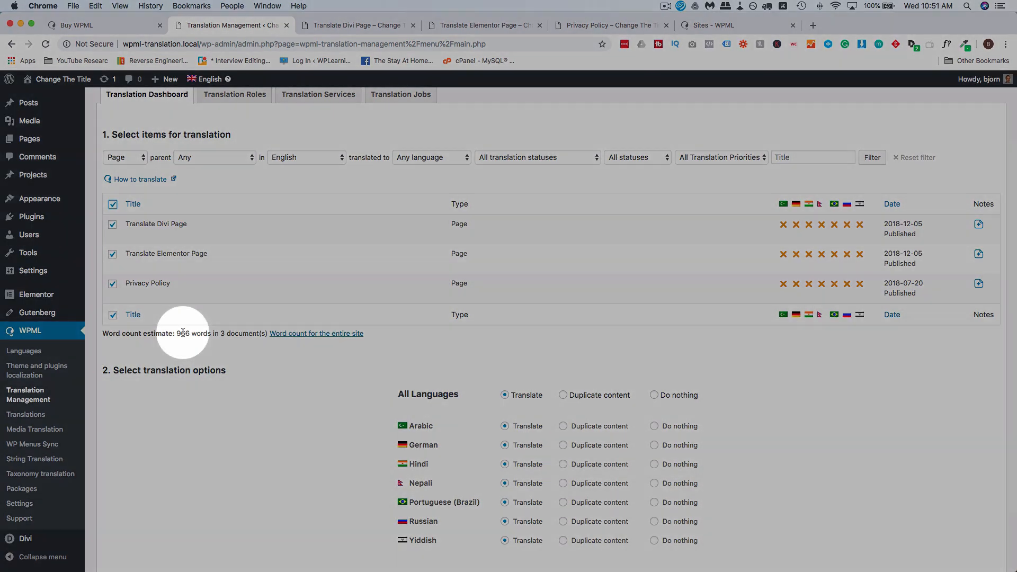
{"action": "double_click", "coordinate": [183, 333]}
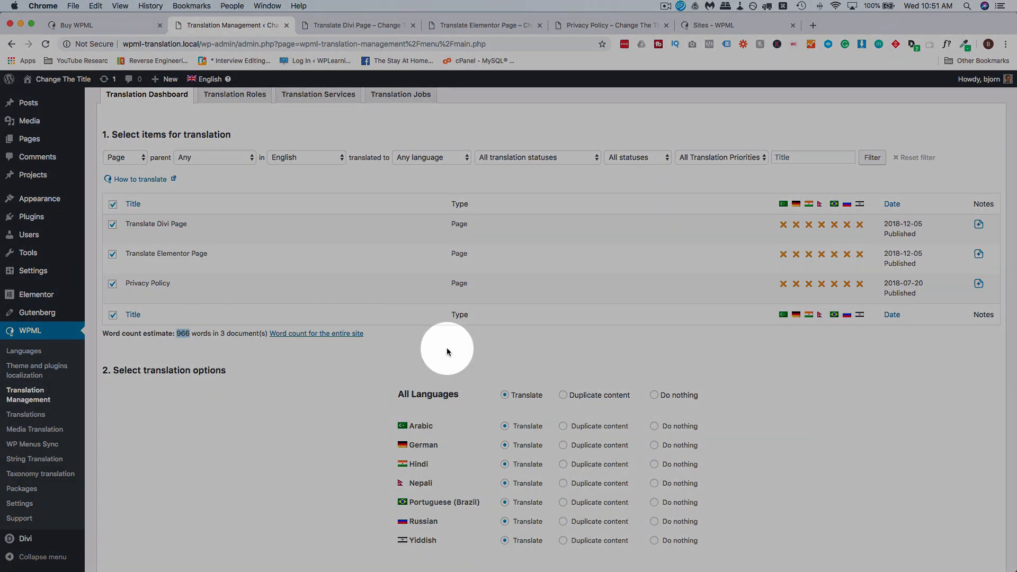
{"action": "scroll", "coordinate": [447, 350], "scroll_direction": "down", "scroll_amount": 3}
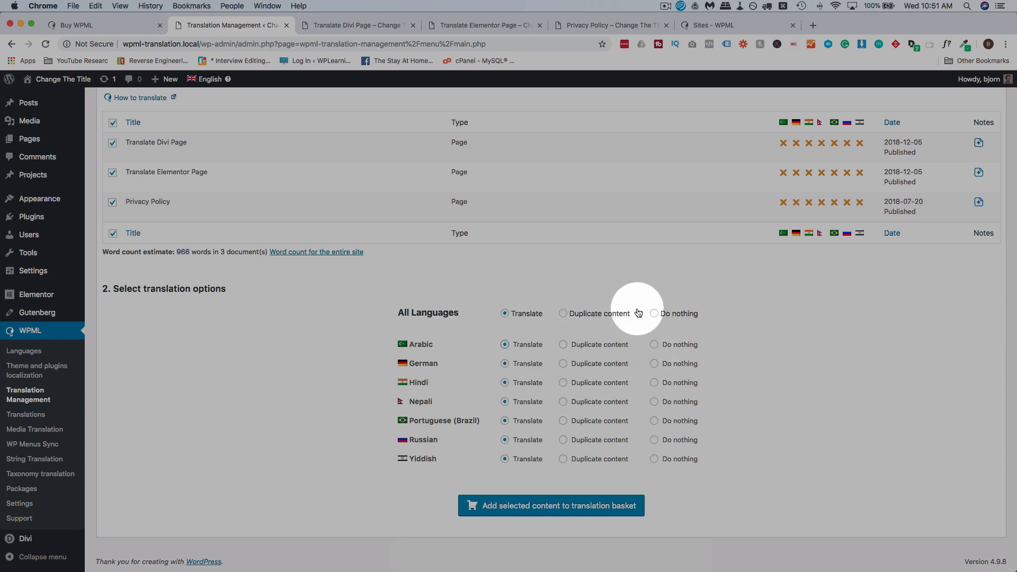
Try the Duplicate content and Do nothing options for all languages, and individually for German and Portuguese (Brazil).
{"action": "left_click", "coordinate": [564, 315]}
{"action": "left_click", "coordinate": [656, 314]}
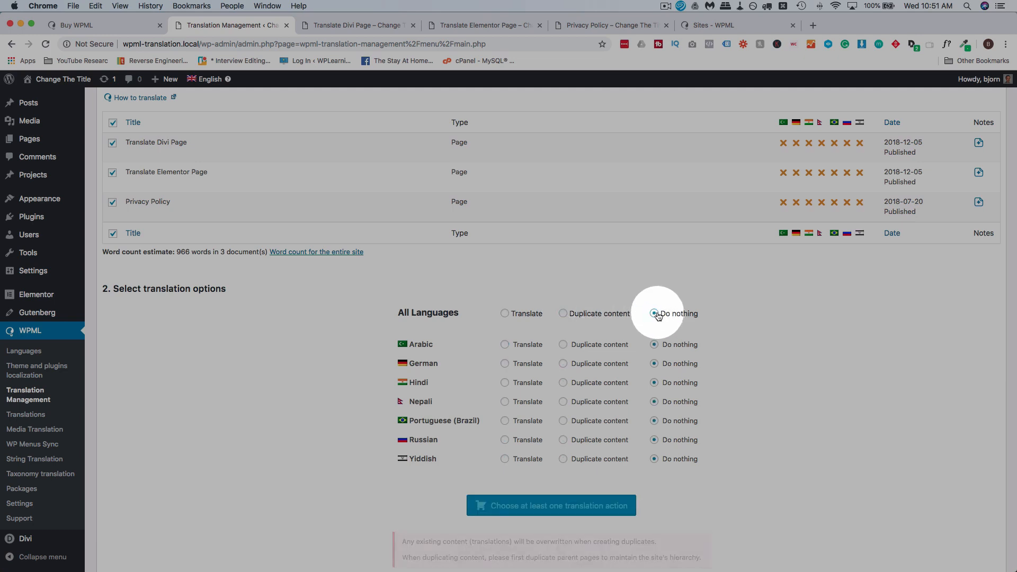
{"action": "left_click", "coordinate": [505, 313]}
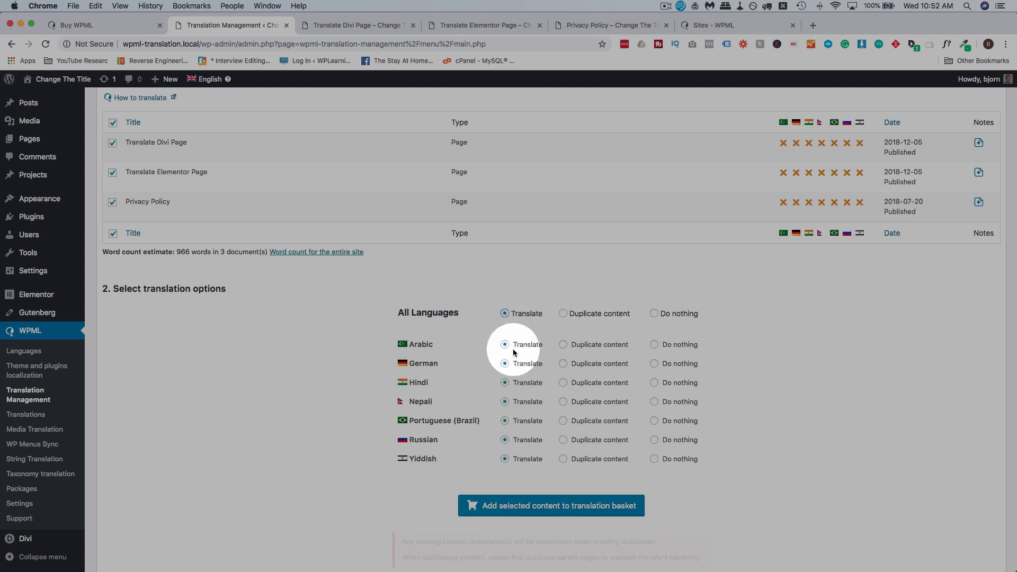
{"action": "left_click", "coordinate": [562, 363]}
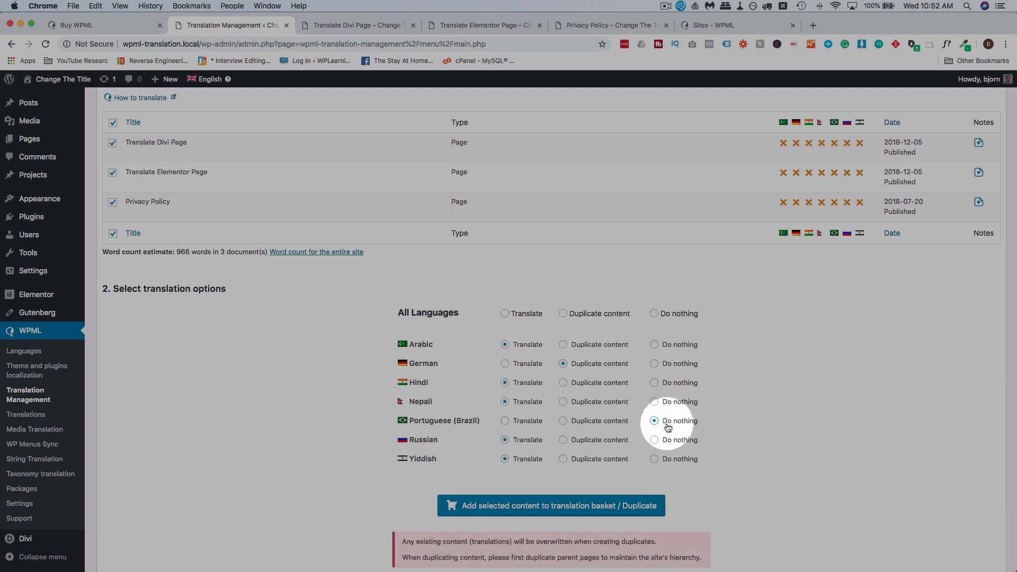
{"action": "left_click", "coordinate": [504, 313]}
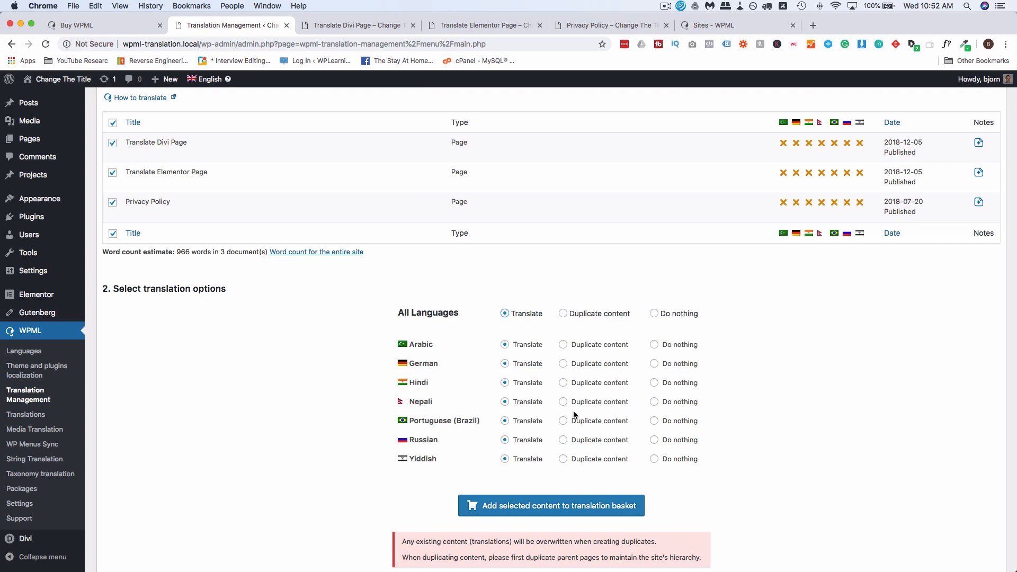
{"action": "left_click", "coordinate": [563, 364]}
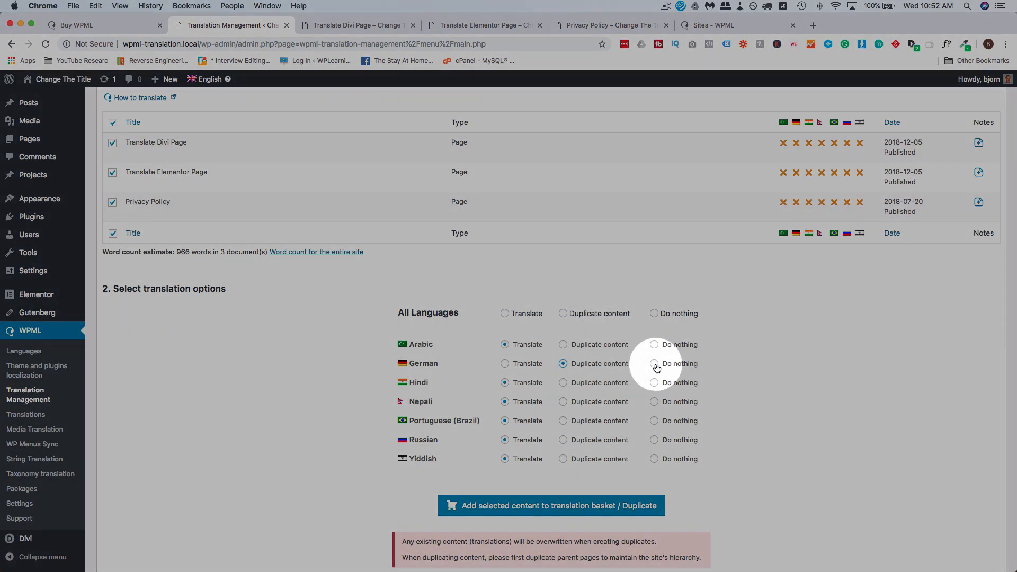
{"action": "left_click", "coordinate": [655, 364]}
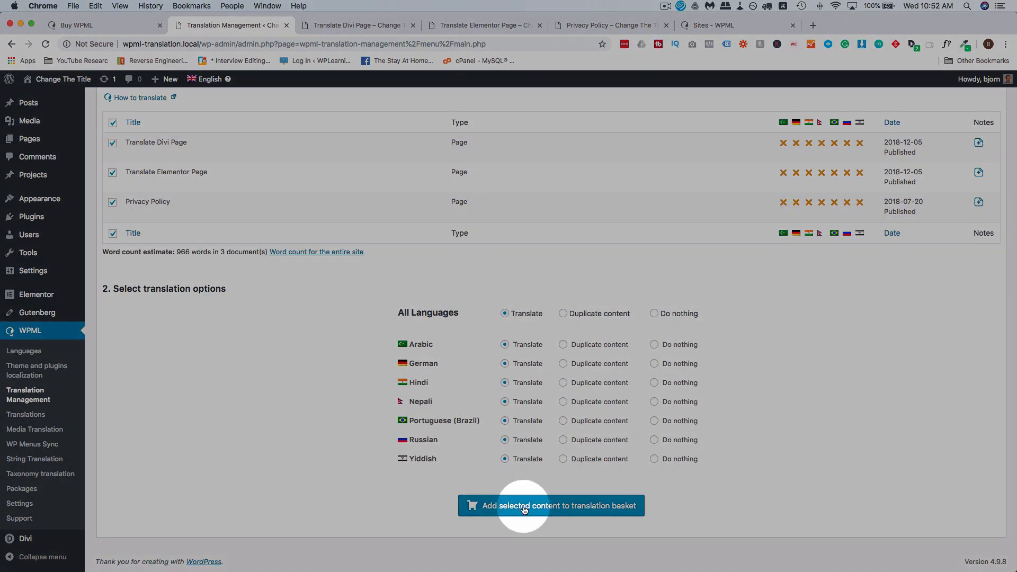
Add the selected pages to the translation basket for all languages and review the word counts in the Translation Basket.
{"action": "left_click", "coordinate": [596, 510]}
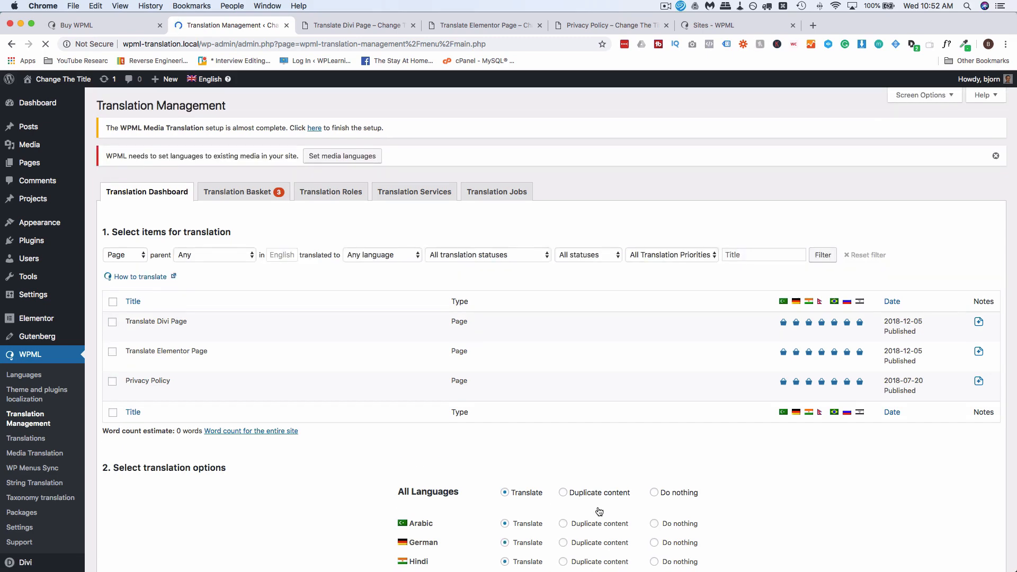
{"action": "left_click", "coordinate": [238, 193]}
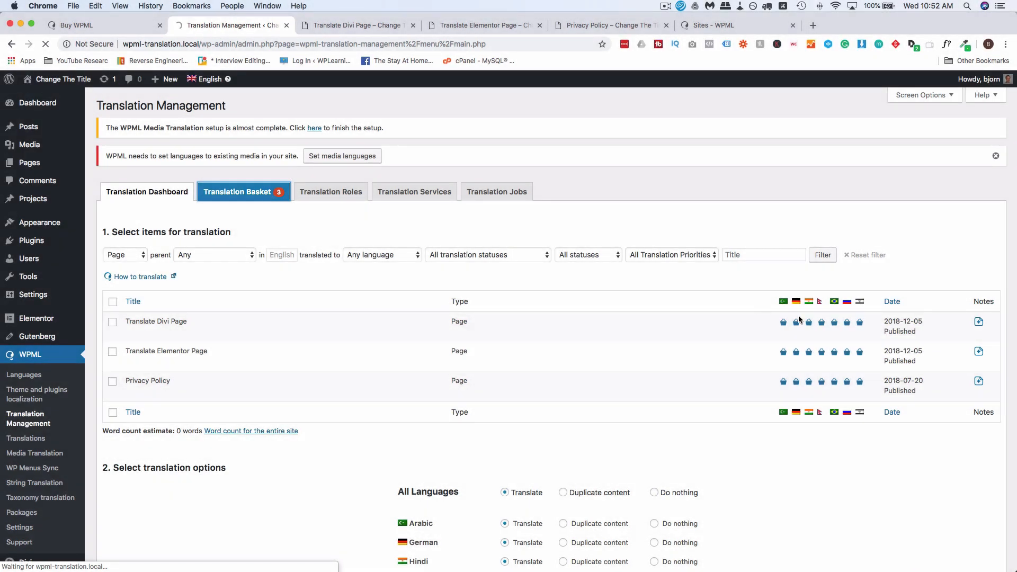
{"action": "left_click", "coordinate": [821, 323]}
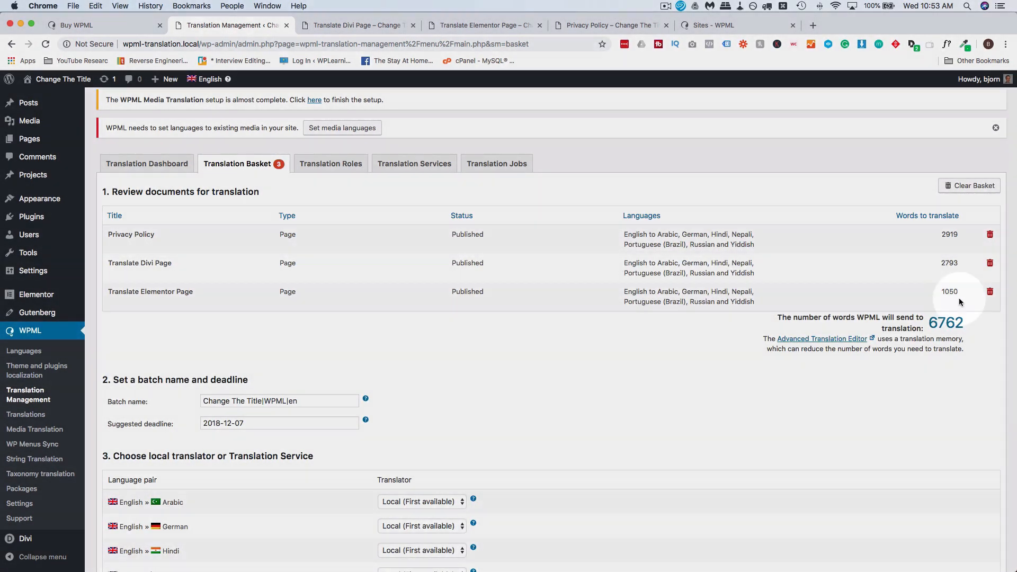
{"action": "double_click", "coordinate": [947, 323]}
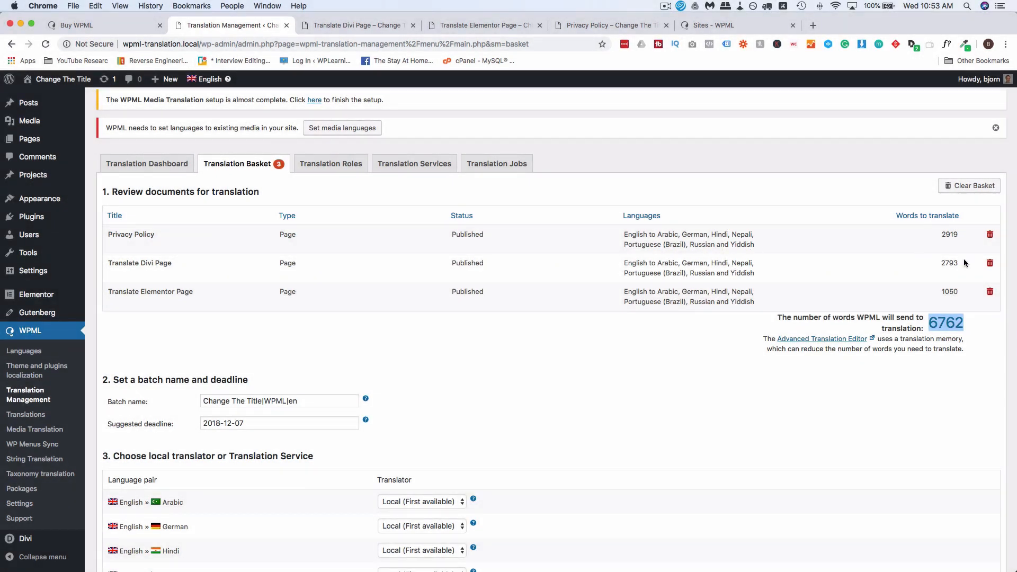
Send all basket items for translation, keeping Local (First available) as translator for every language, and close the completed batch.
{"action": "scroll", "coordinate": [529, 428], "scroll_direction": "down", "scroll_amount": 5}
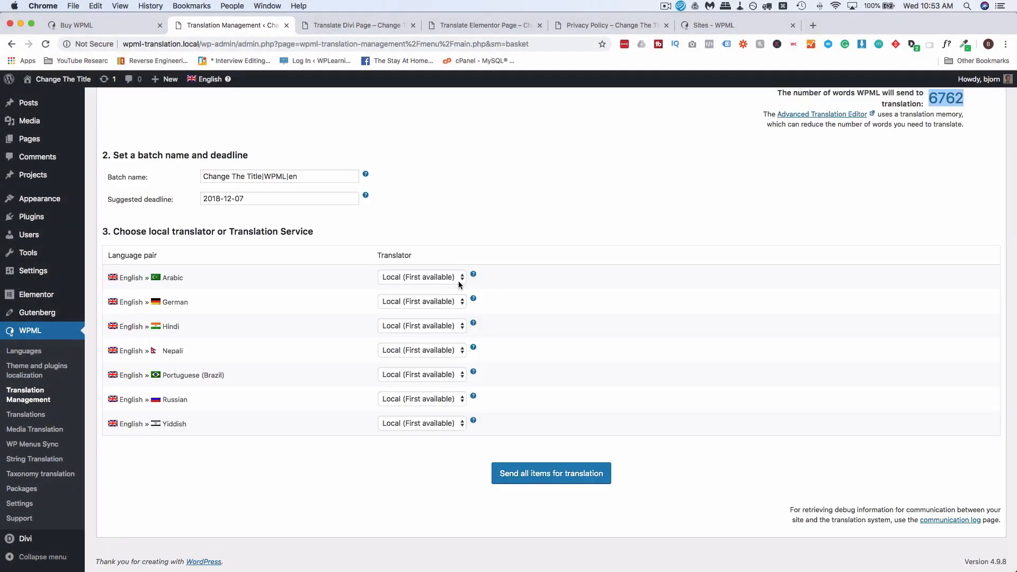
{"action": "left_click", "coordinate": [419, 276]}
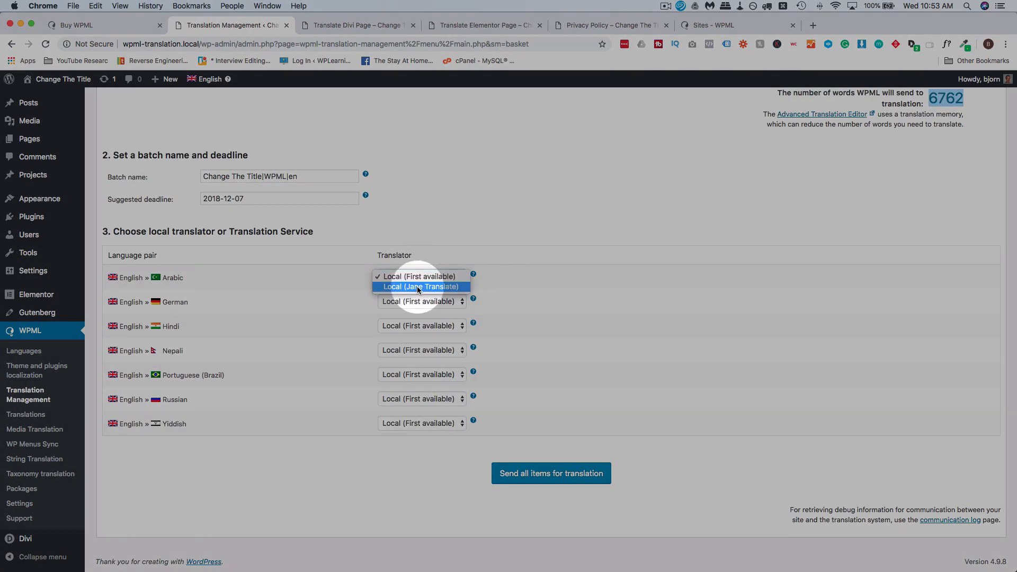
{"action": "left_click", "coordinate": [509, 292]}
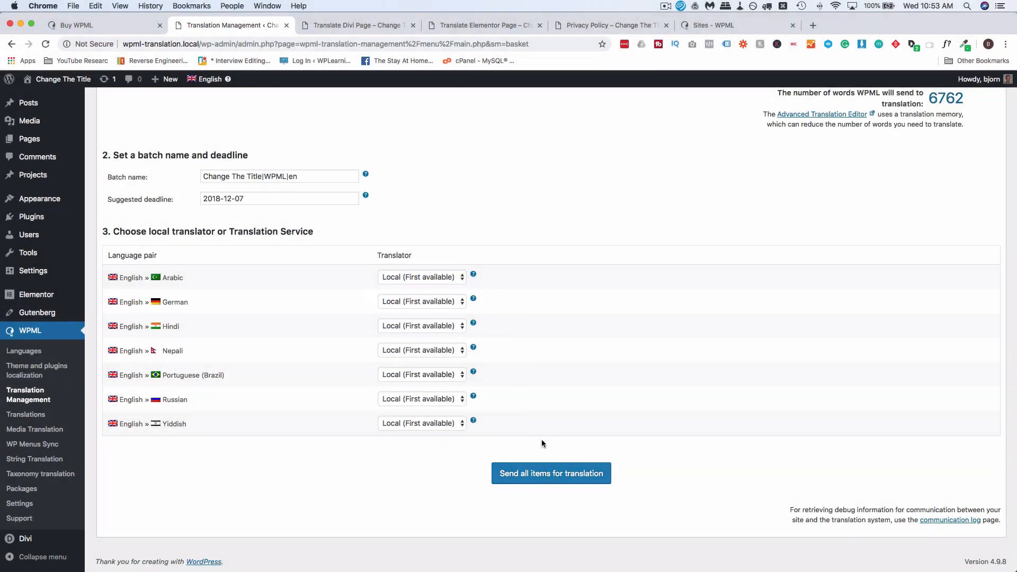
{"action": "left_click", "coordinate": [551, 480]}
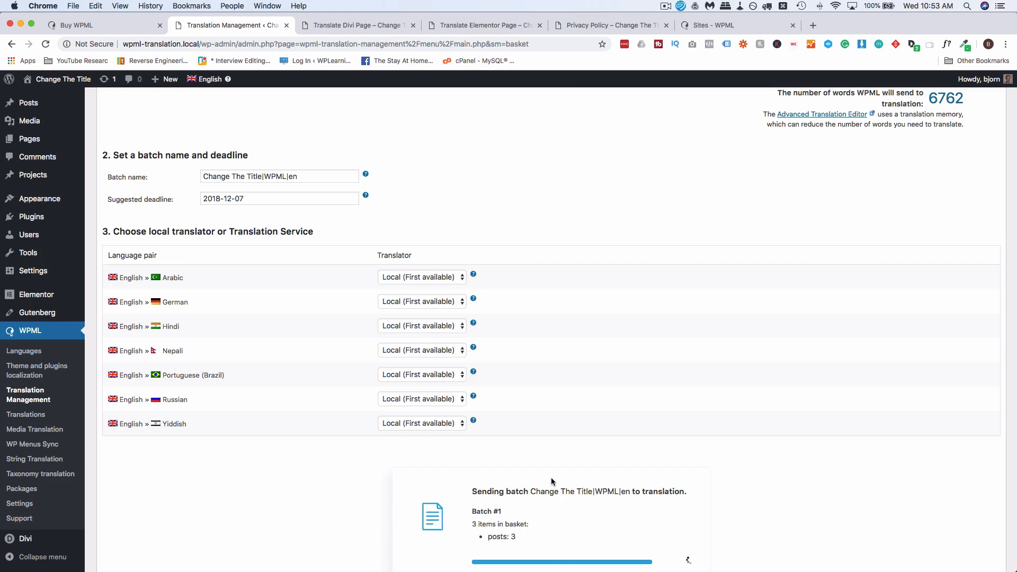
{"action": "scroll", "coordinate": [551, 481], "scroll_direction": "down", "scroll_amount": 5}
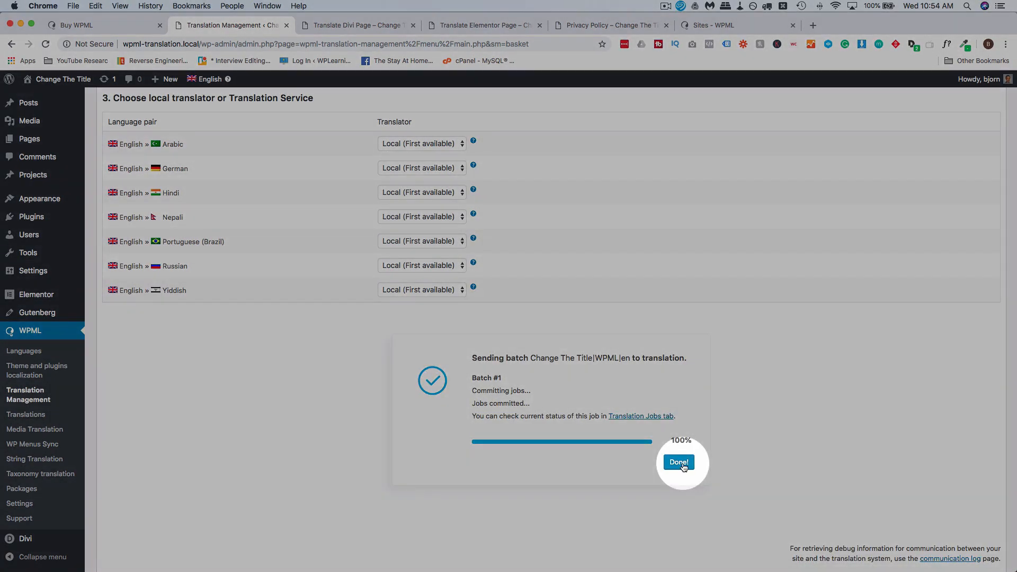
{"action": "left_click", "coordinate": [679, 463]}
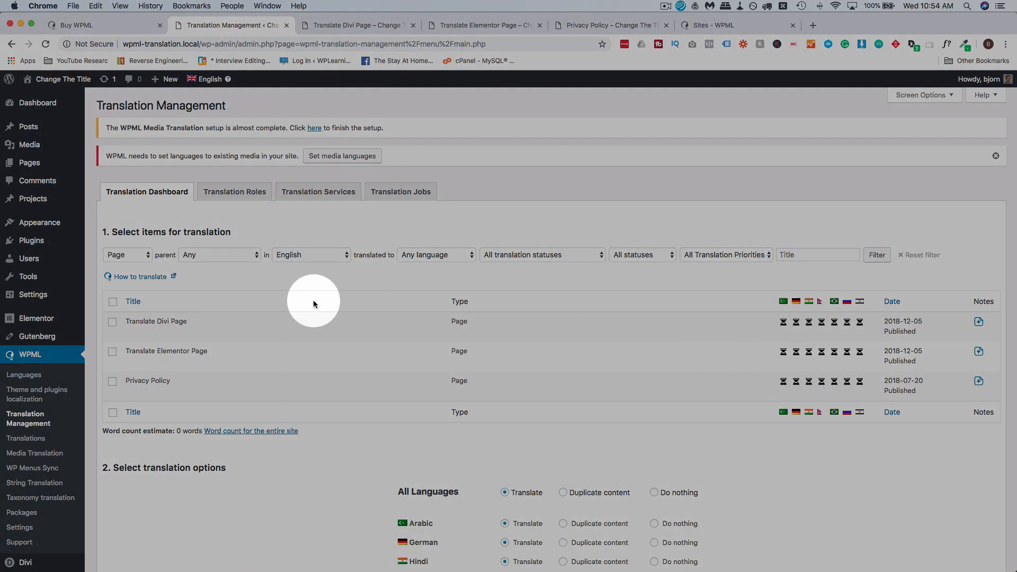
Check the Translations queue for available jobs and go to the Translation Roles settings in Translation Management.
{"action": "scroll", "coordinate": [183, 285], "scroll_direction": "down", "scroll_amount": 3}
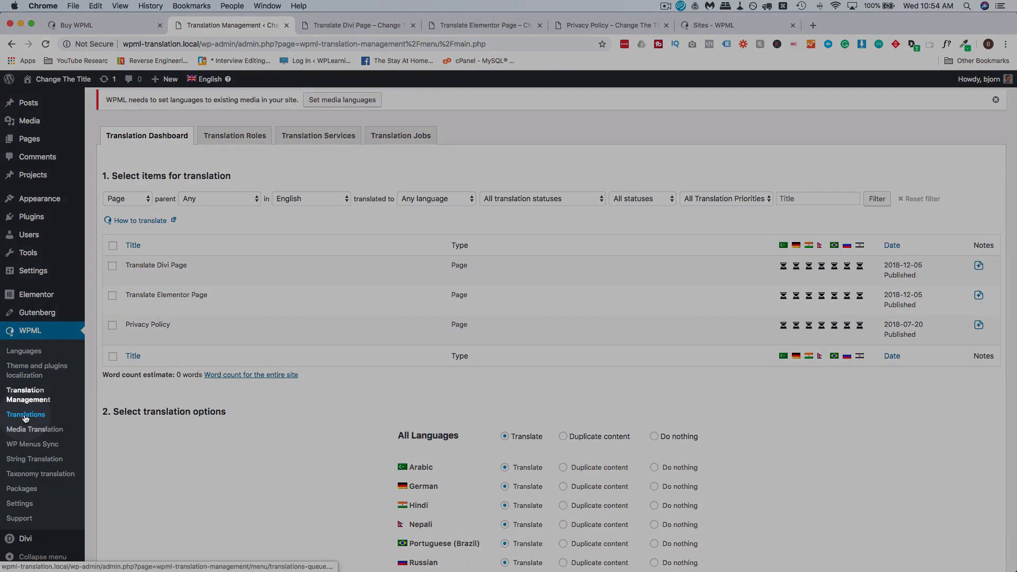
{"action": "left_click", "coordinate": [25, 416]}
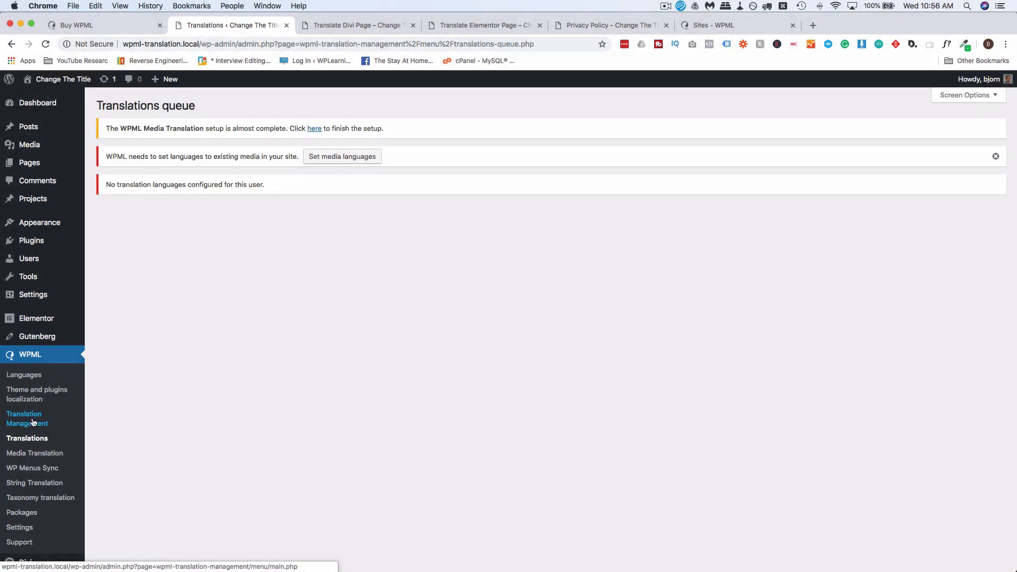
{"action": "left_click", "coordinate": [33, 422]}
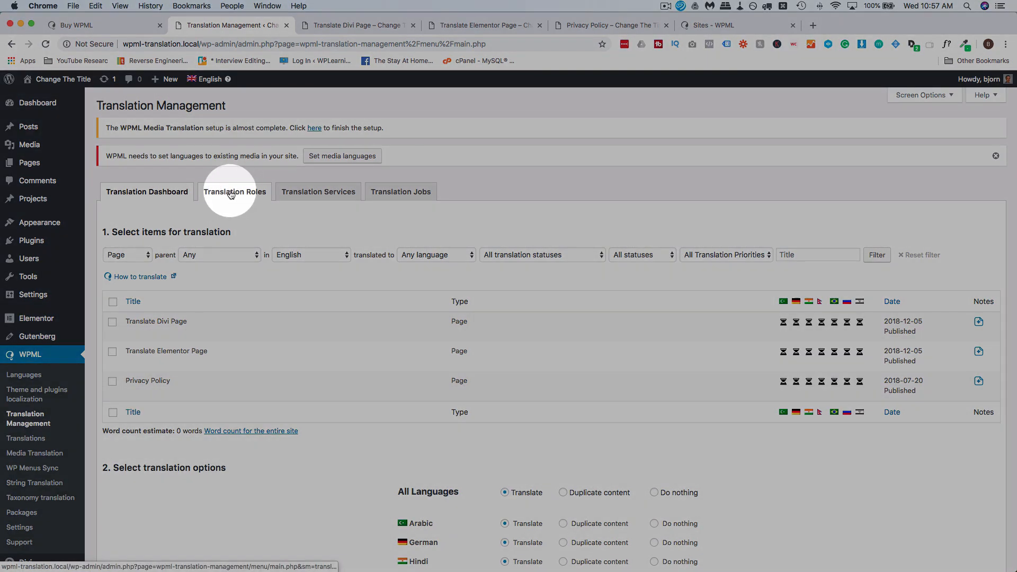
{"action": "left_click", "coordinate": [231, 194]}
{"action": "scroll", "coordinate": [216, 335], "scroll_direction": "down", "scroll_amount": 1}
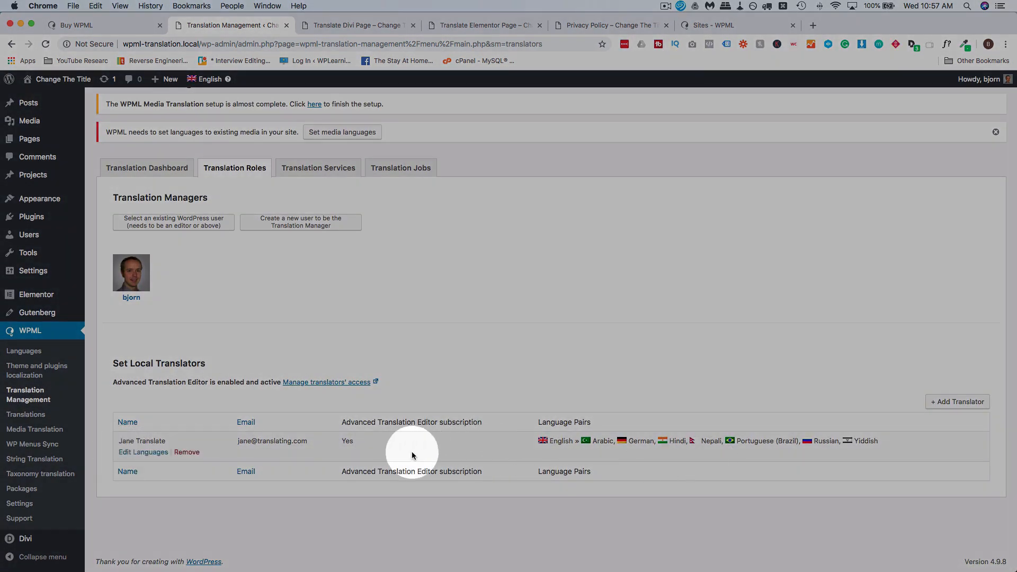
Start adding a local translator by choosing the existing administrator account and proceed to its language pairs.
{"action": "left_click", "coordinate": [964, 402]}
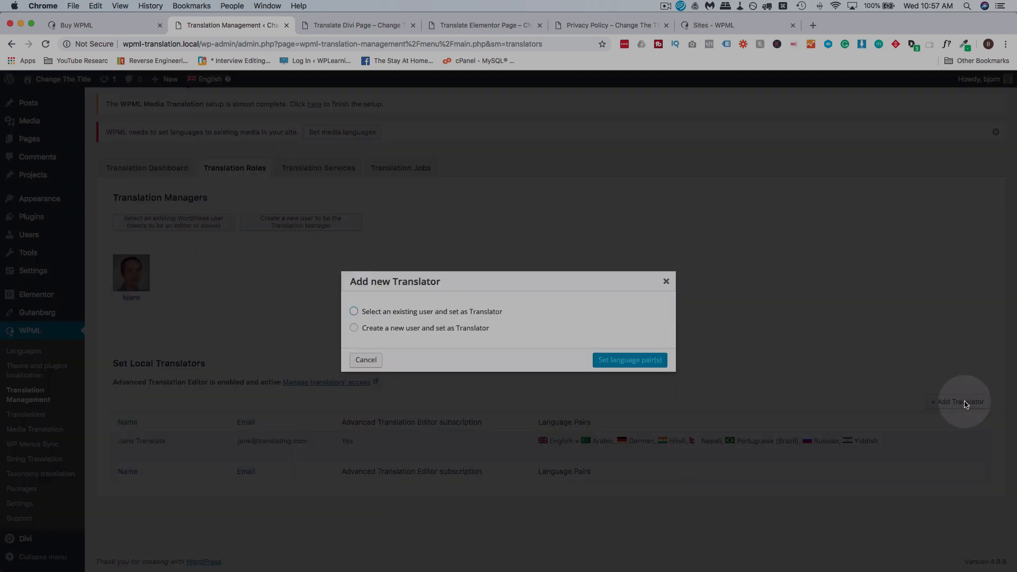
{"action": "left_click", "coordinate": [355, 312]}
{"action": "left_click", "coordinate": [382, 332]}
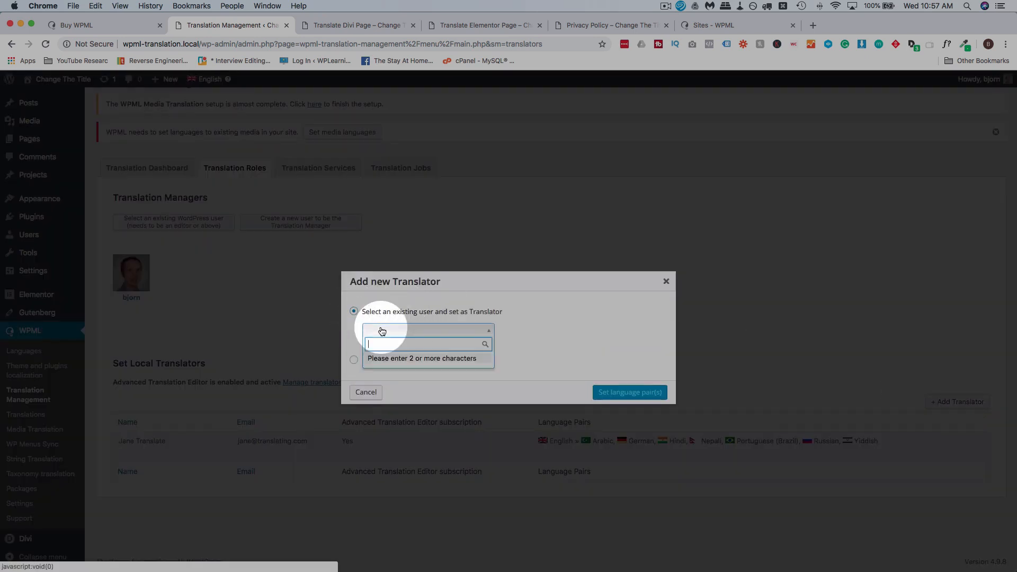
{"action": "type", "text": "bjorn"}
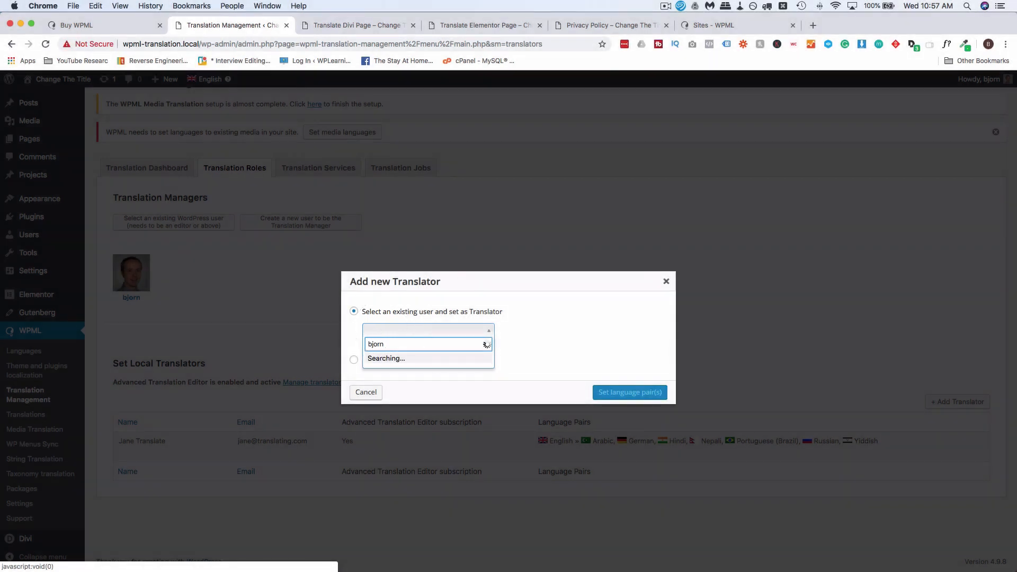
{"action": "key", "text": "Return"}
{"action": "left_click", "coordinate": [625, 393]}
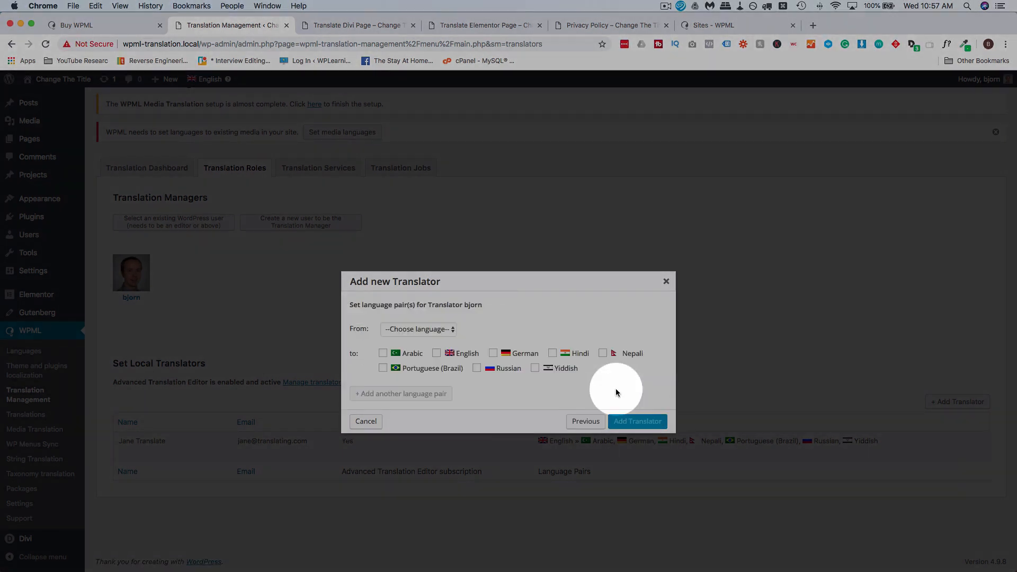
Set the translator's language pairs from English to Arabic, German, Hindi and Russian, and add the translator.
{"action": "left_click", "coordinate": [383, 353]}
{"action": "left_click", "coordinate": [437, 353]}
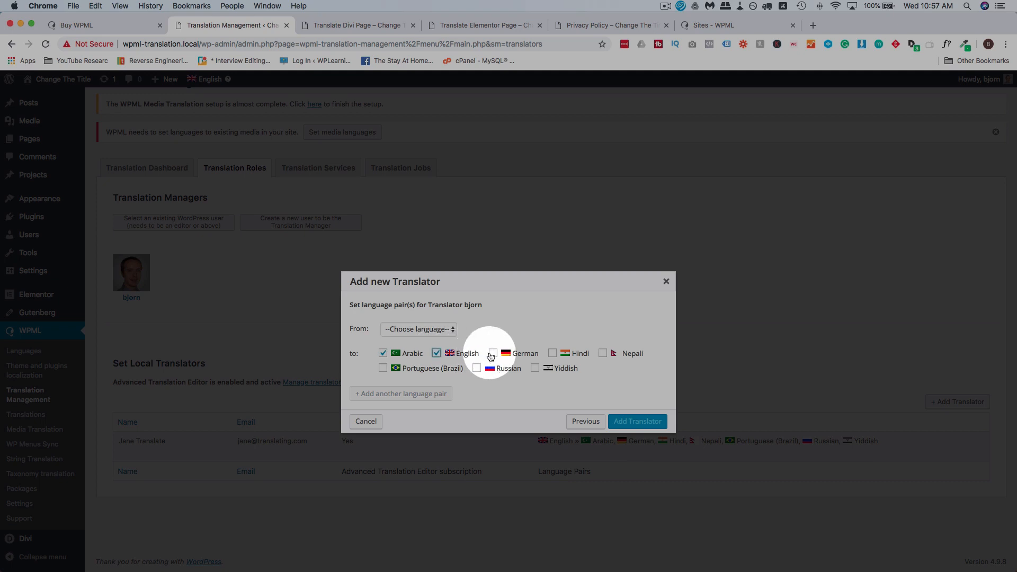
{"action": "left_click", "coordinate": [492, 354]}
{"action": "left_click", "coordinate": [552, 353]}
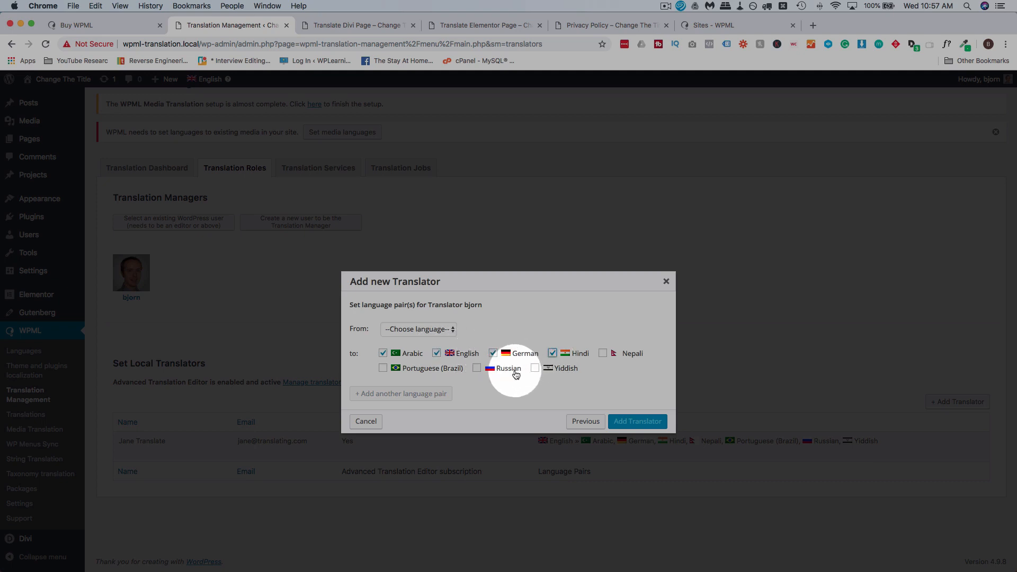
{"action": "left_click", "coordinate": [477, 368]}
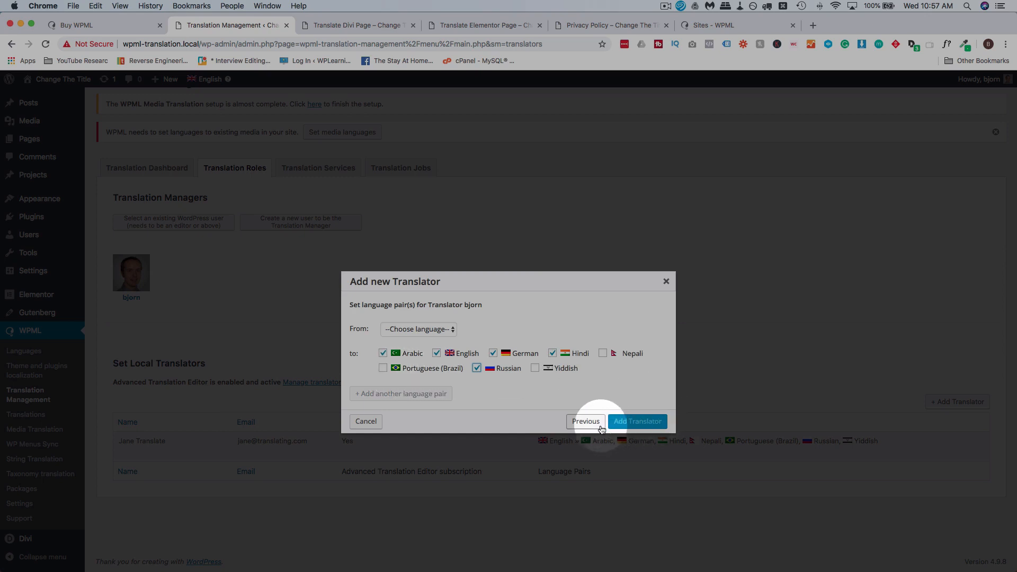
{"action": "left_click", "coordinate": [425, 330]}
{"action": "left_click", "coordinate": [421, 345]}
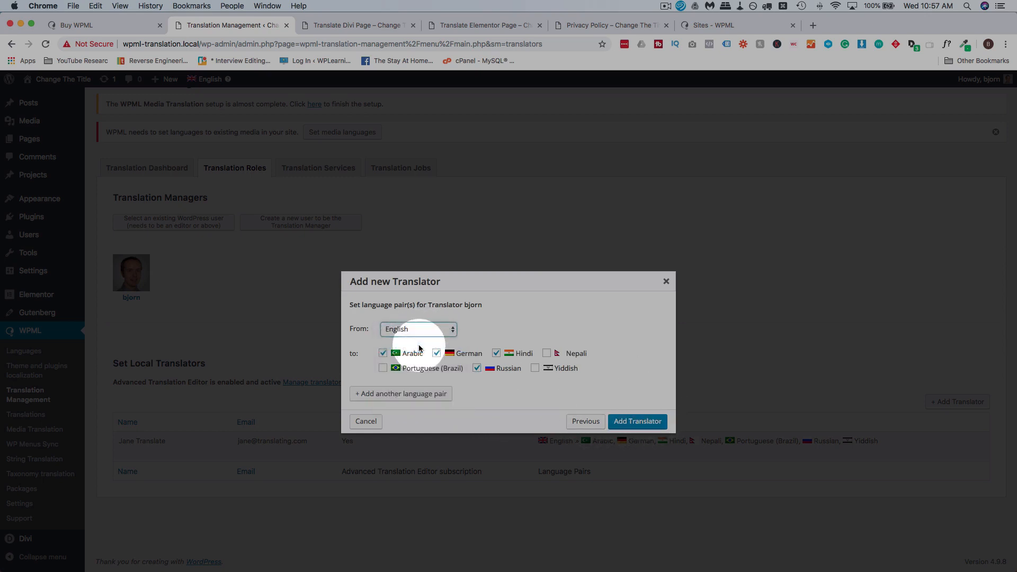
{"action": "left_click", "coordinate": [639, 423]}
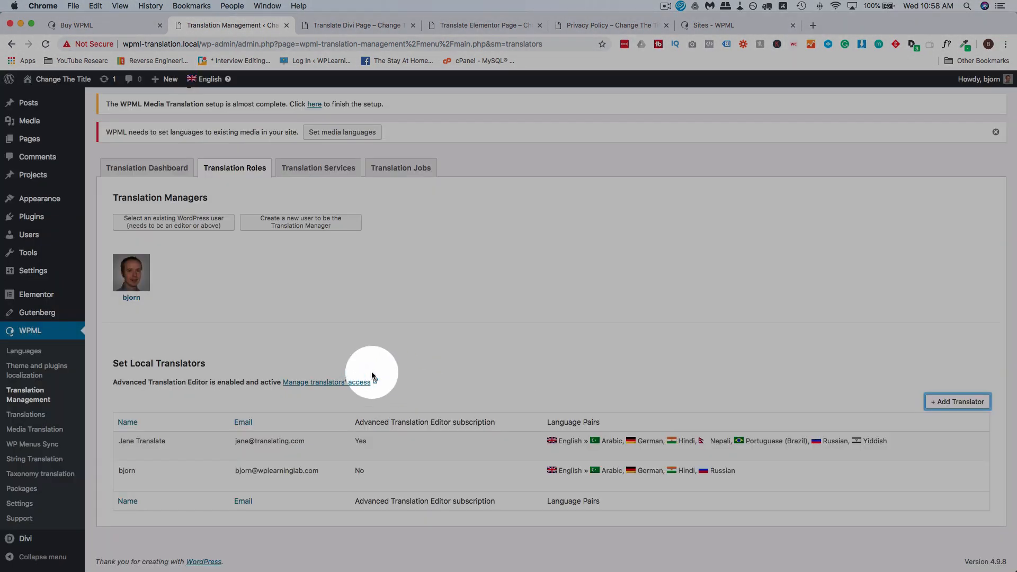
Take the English to Russian Privacy Policy job from the Translations queue and open it for translation.
{"action": "mouse_move", "coordinate": [241, 474]}
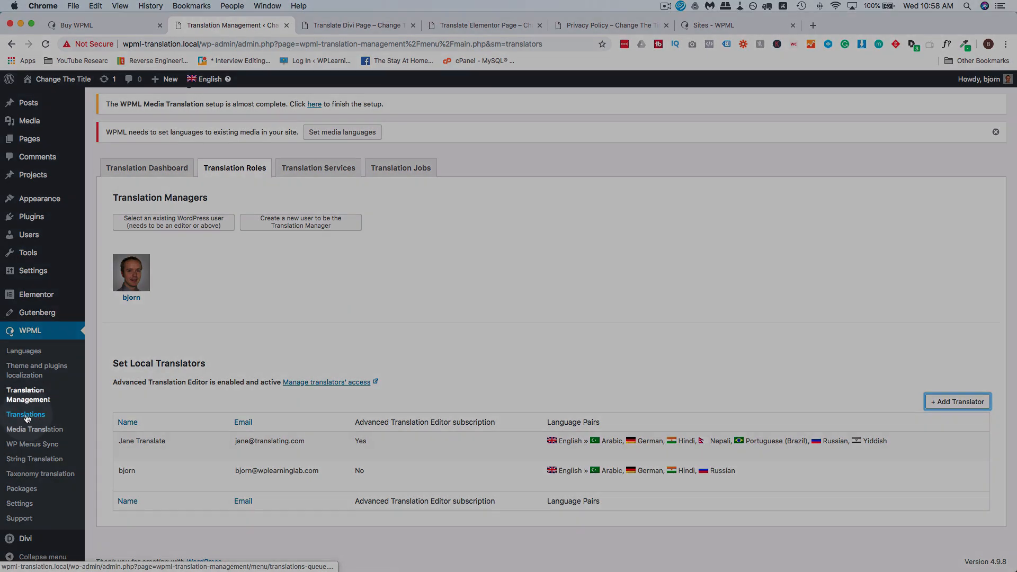
{"action": "left_click", "coordinate": [26, 418]}
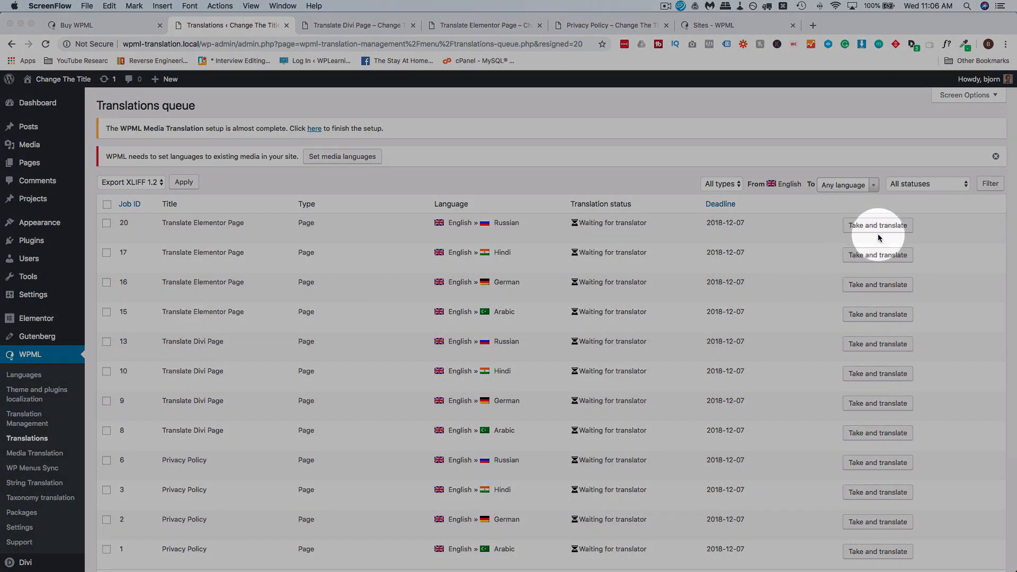
{"action": "scroll", "coordinate": [792, 415], "scroll_direction": "down", "scroll_amount": 3}
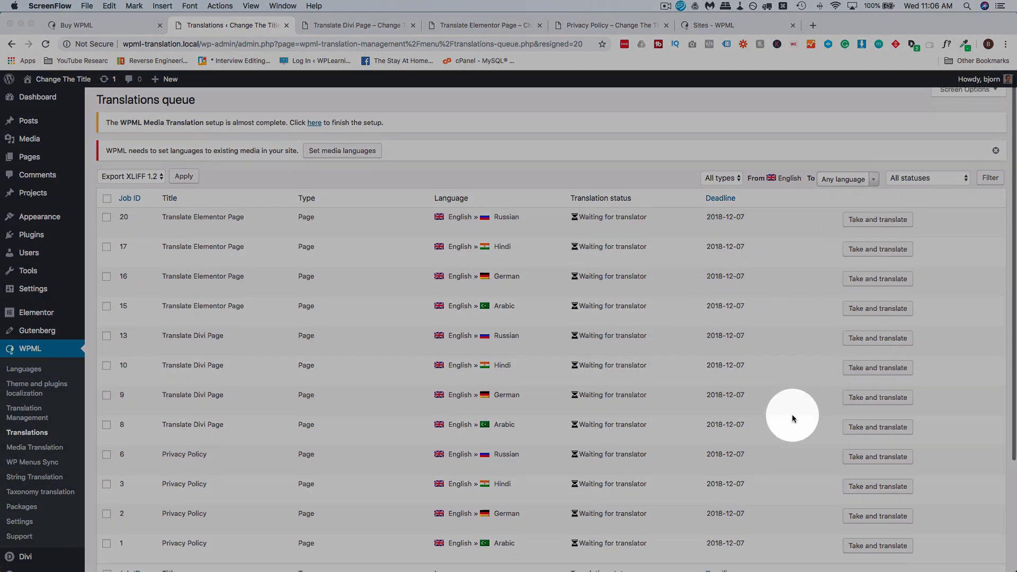
{"action": "scroll", "coordinate": [793, 415], "scroll_direction": "down", "scroll_amount": 2}
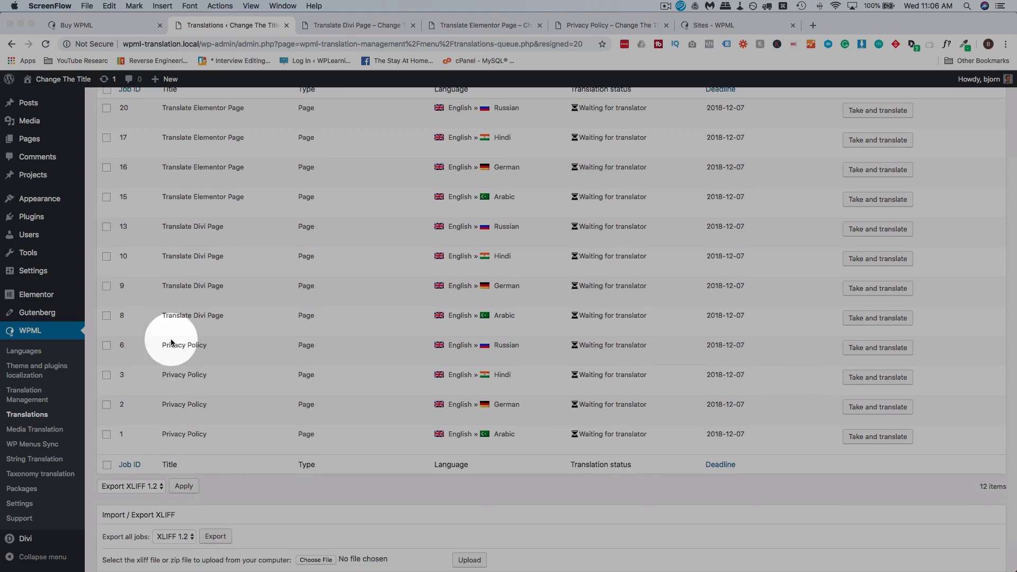
{"action": "left_click", "coordinate": [386, 347]}
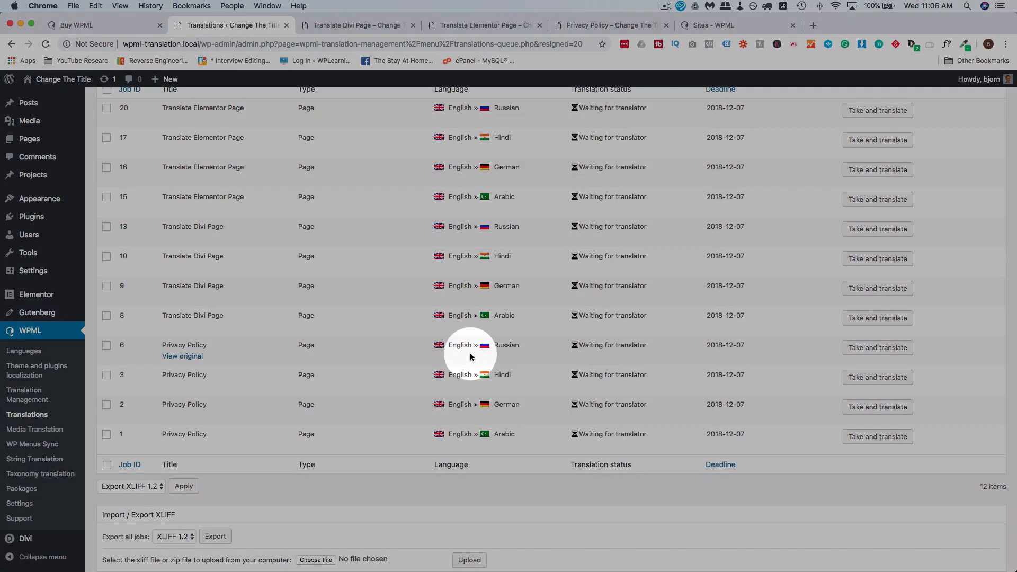
{"action": "left_click", "coordinate": [874, 349]}
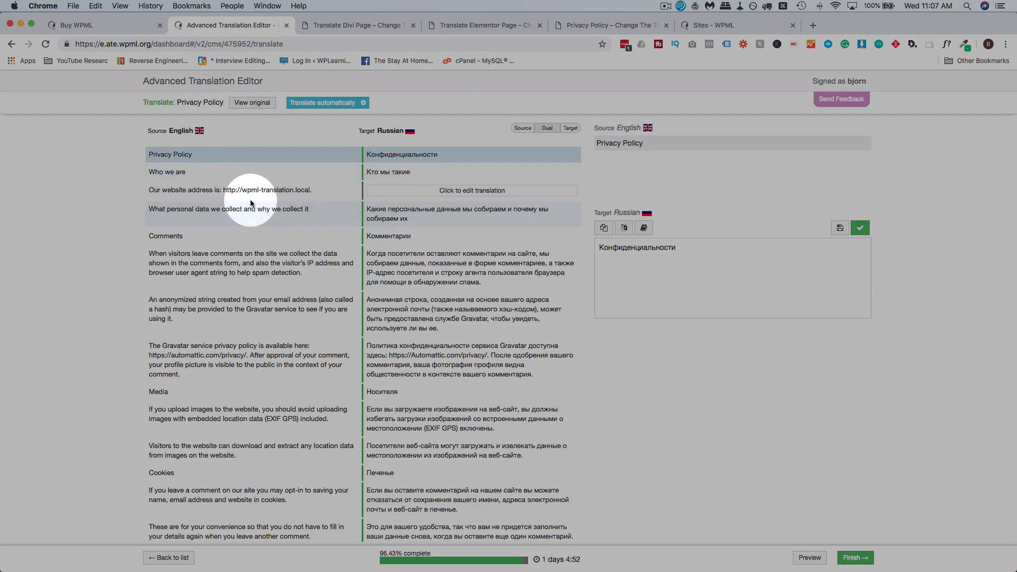
Review the Privacy Policy's Russian segments and automatically translate the unsaved ones, keeping sentences as incomplete for review.
{"action": "scroll", "coordinate": [431, 391], "scroll_direction": "down", "scroll_amount": 2}
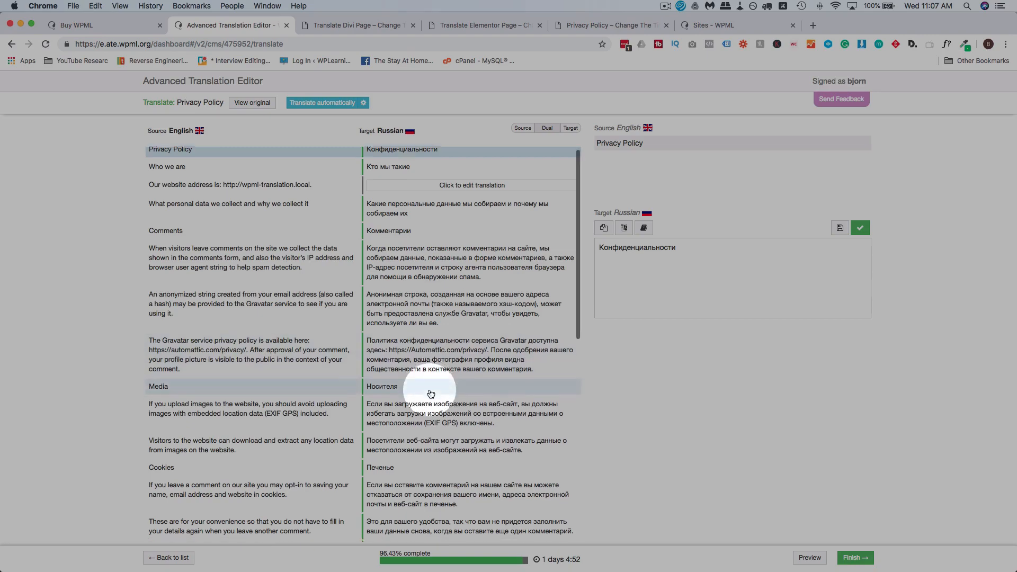
{"action": "scroll", "coordinate": [452, 247], "scroll_direction": "down", "scroll_amount": 7}
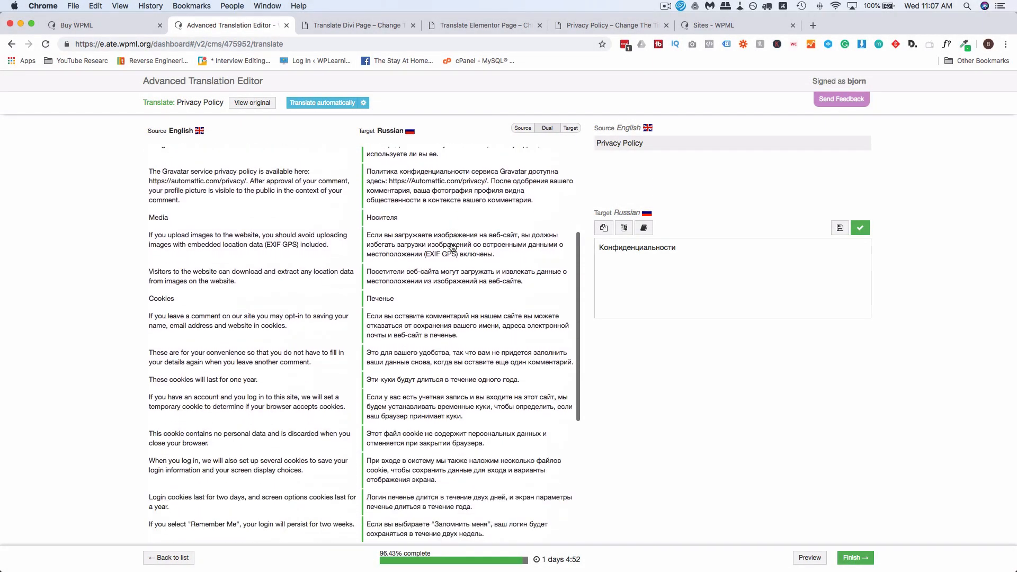
{"action": "scroll", "coordinate": [452, 247], "scroll_direction": "down", "scroll_amount": 4}
{"action": "scroll", "coordinate": [450, 240], "scroll_direction": "up", "scroll_amount": 12}
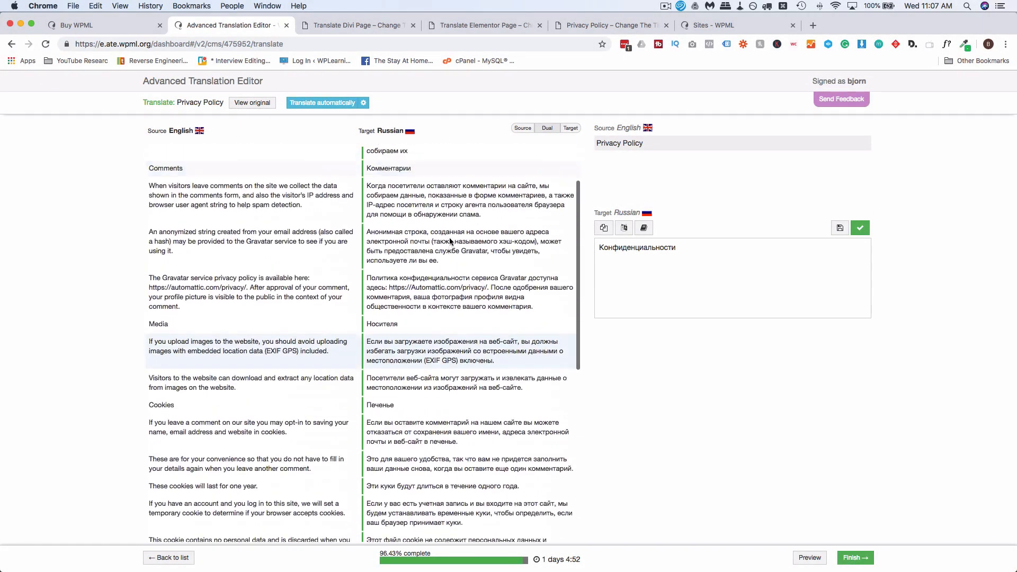
{"action": "scroll", "coordinate": [450, 240], "scroll_direction": "up", "scroll_amount": 1}
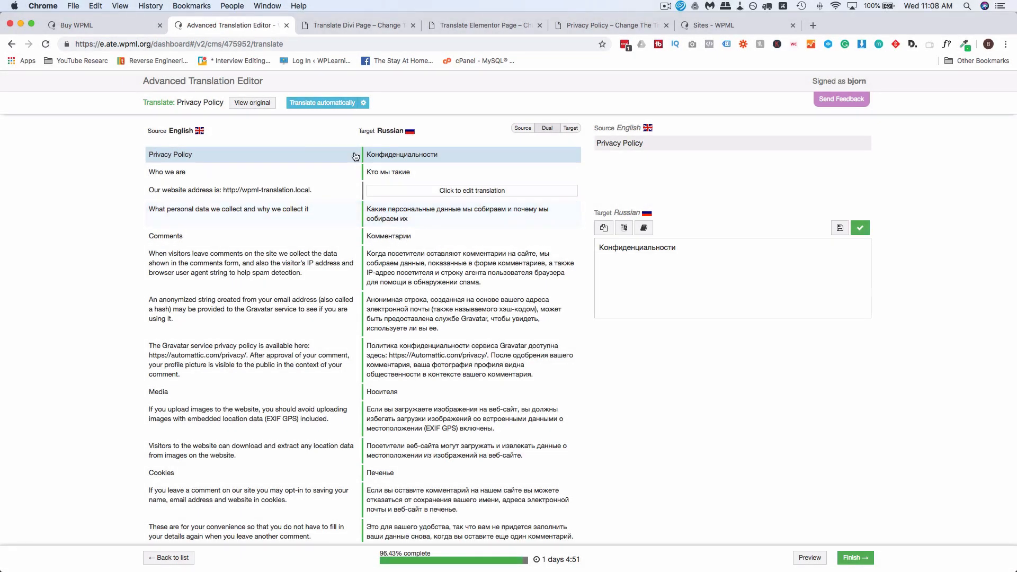
{"action": "left_click", "coordinate": [317, 104]}
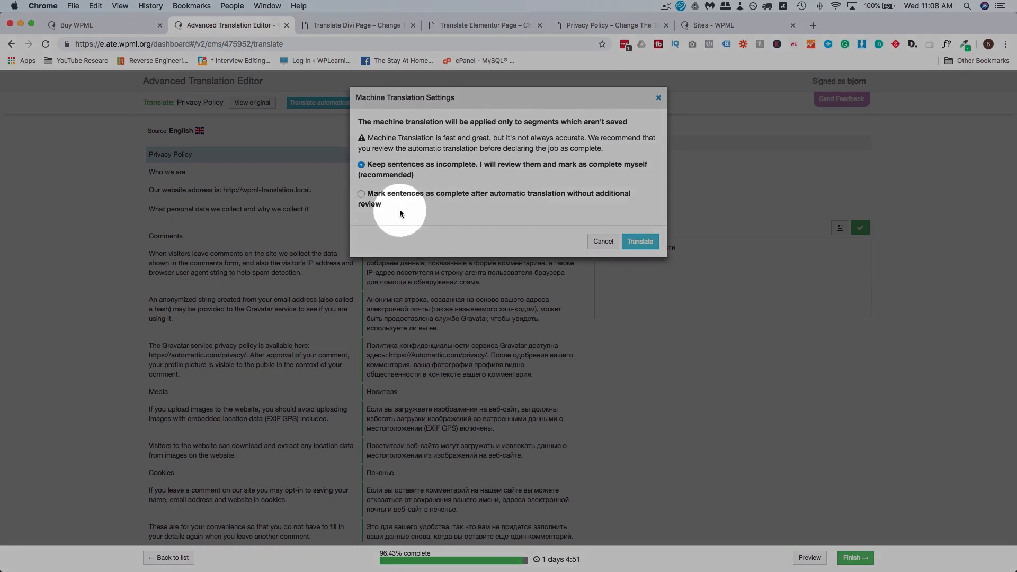
{"action": "left_click", "coordinate": [362, 196]}
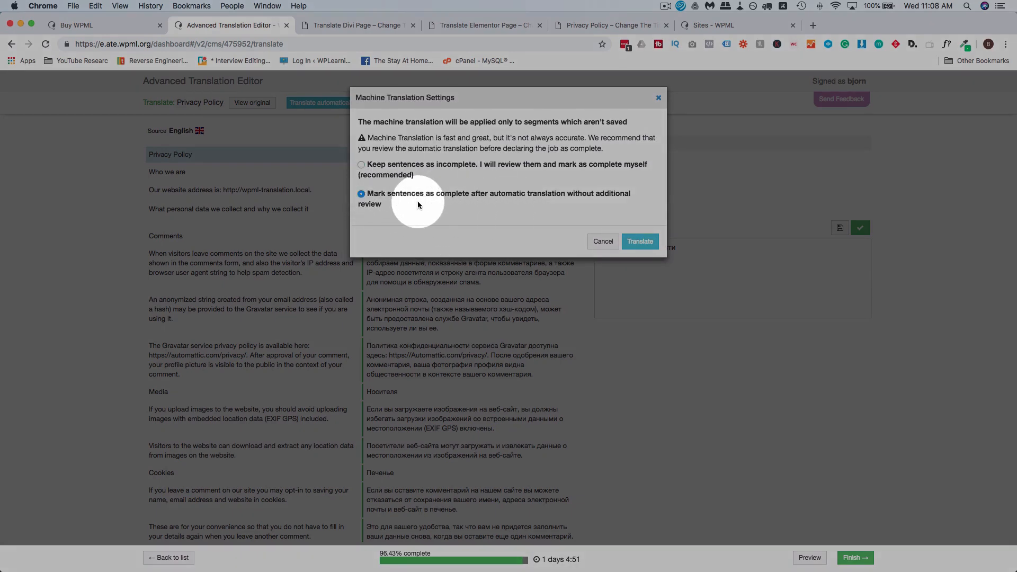
{"action": "left_click", "coordinate": [361, 165]}
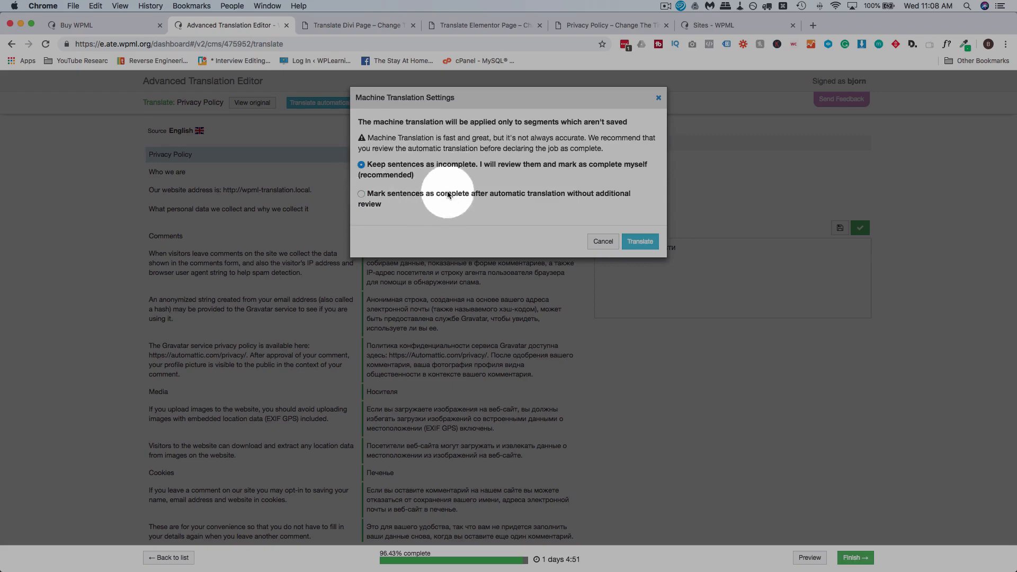
{"action": "left_click", "coordinate": [641, 243]}
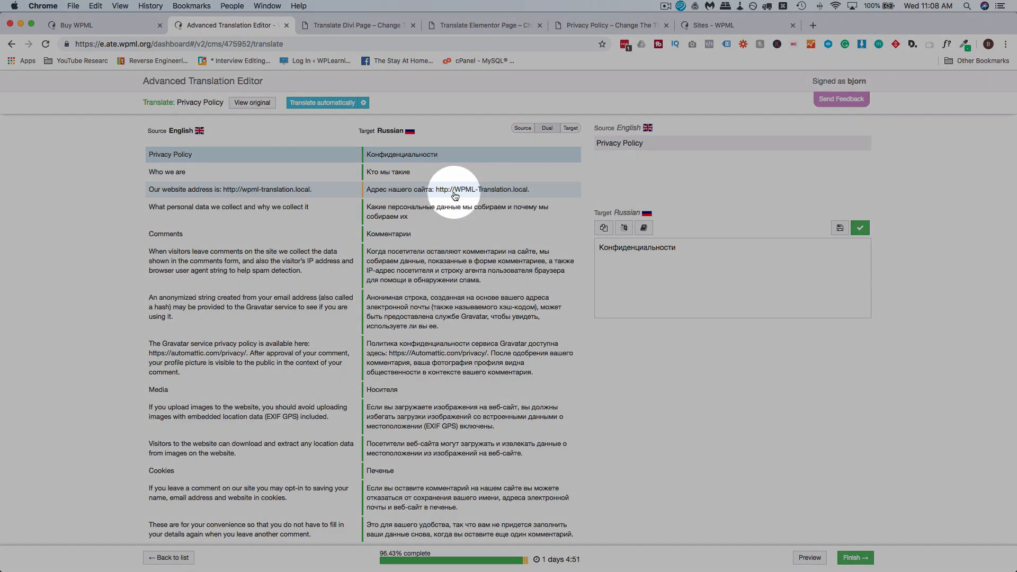
Add all flagged words in the Russian website address sentence to the dictionary and save its translation as complete.
{"action": "left_click", "coordinate": [544, 192]}
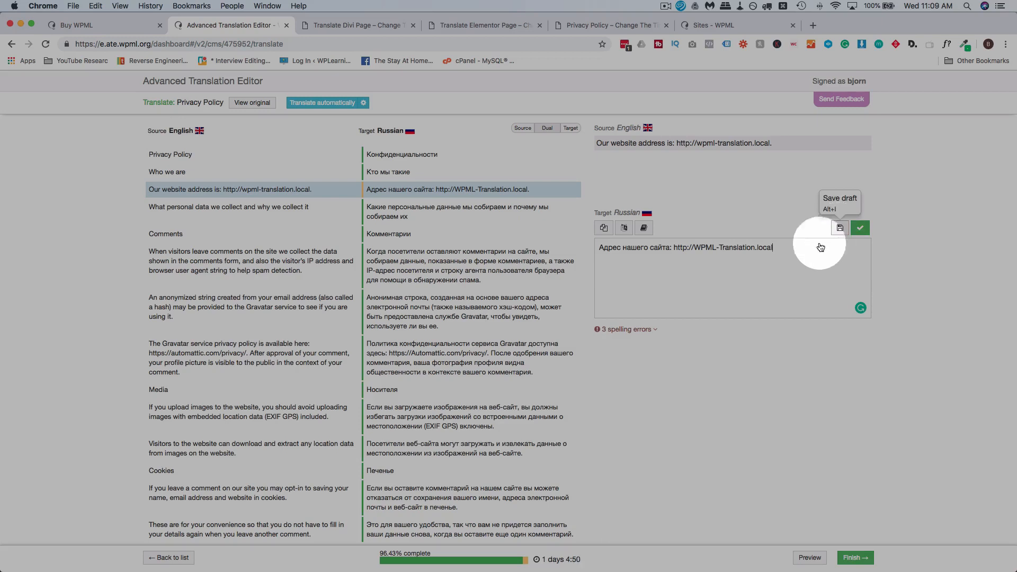
{"action": "left_click", "coordinate": [647, 329]}
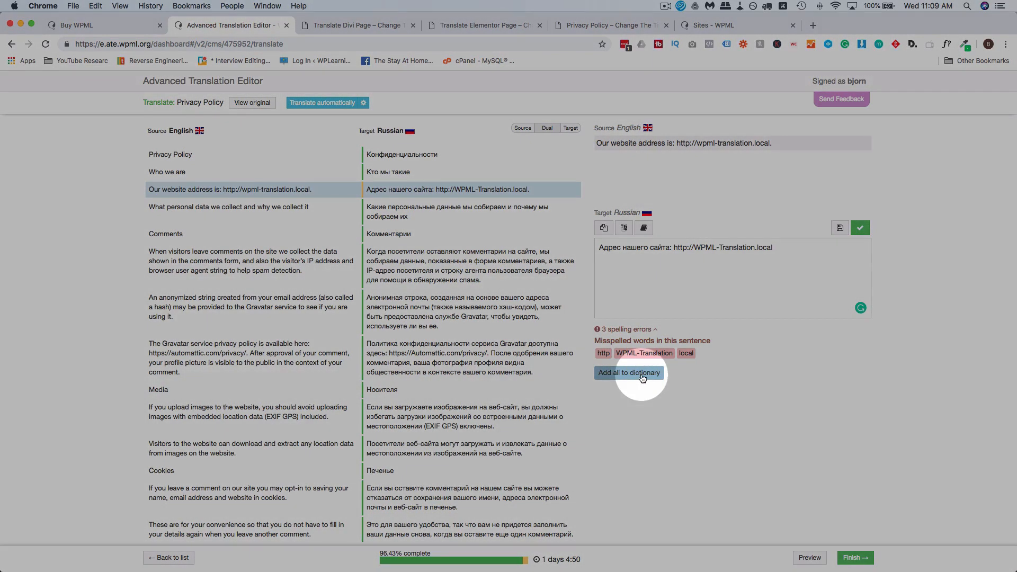
{"action": "left_click", "coordinate": [642, 374]}
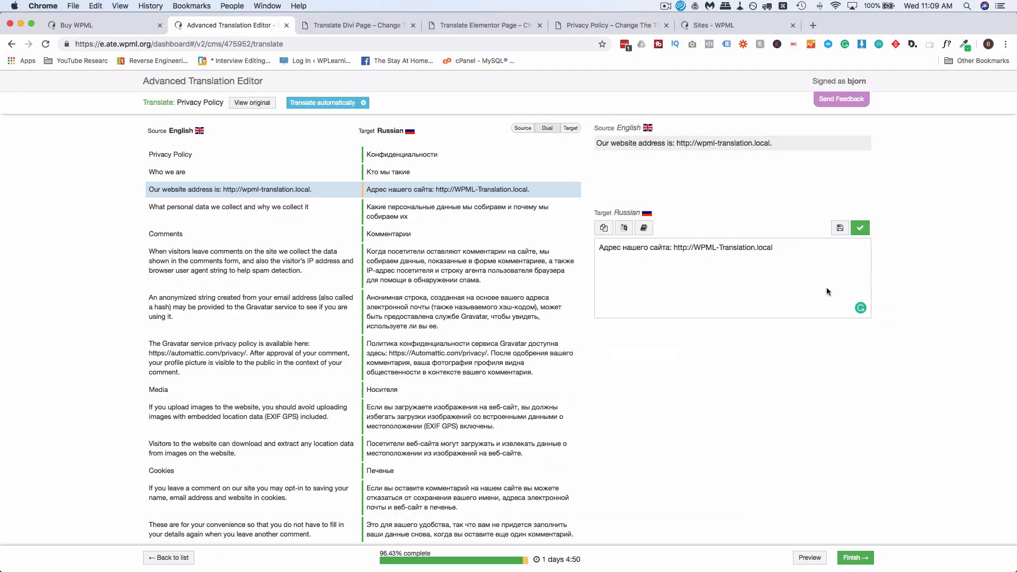
{"action": "left_click", "coordinate": [861, 229]}
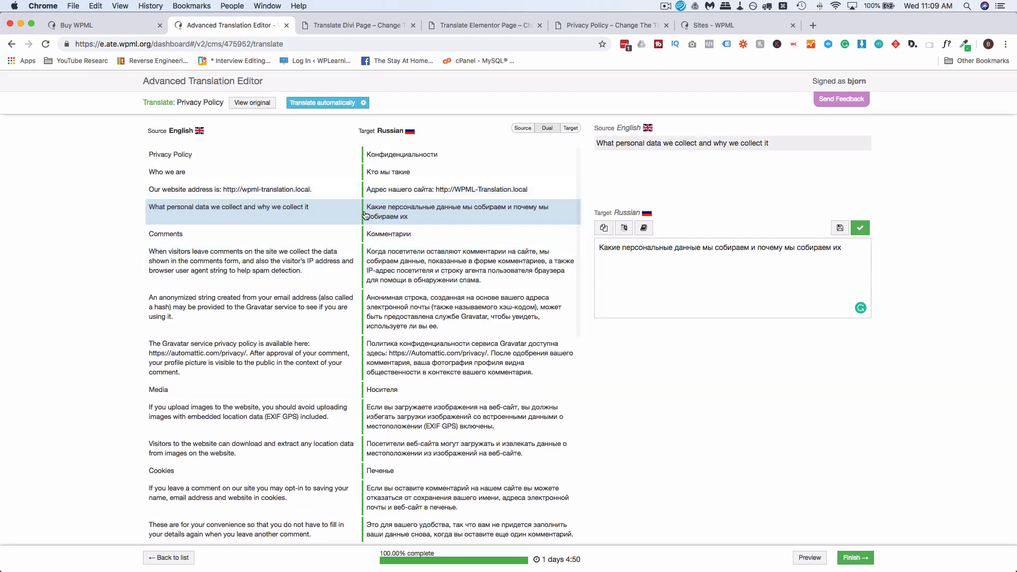
Check the spelling suggestions for the flagged words https, Automattic, com and Gravatar in the Russian Gravatar privacy policy sentence.
{"action": "scroll", "coordinate": [427, 281], "scroll_direction": "down", "scroll_amount": 5}
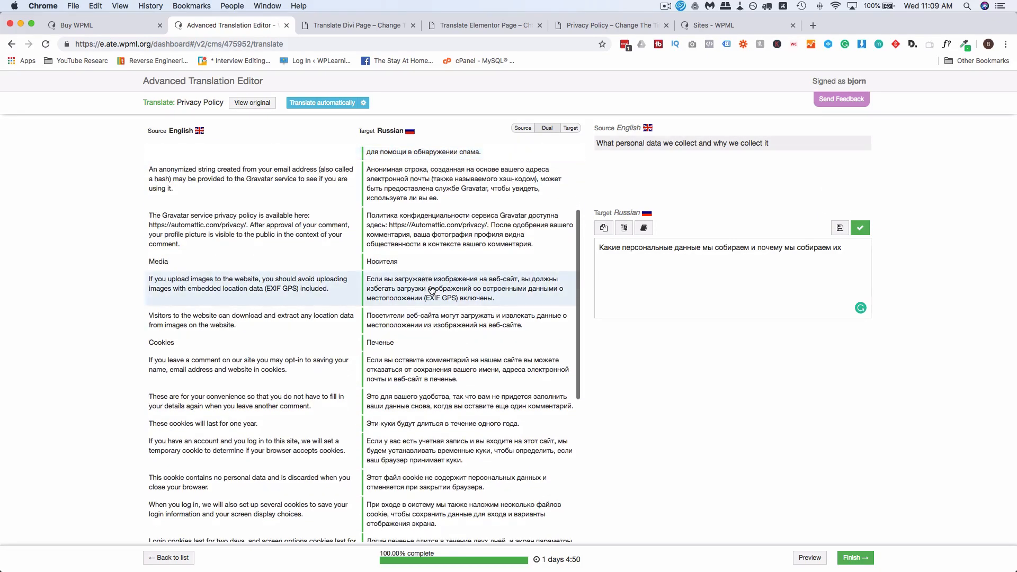
{"action": "left_click", "coordinate": [460, 231]}
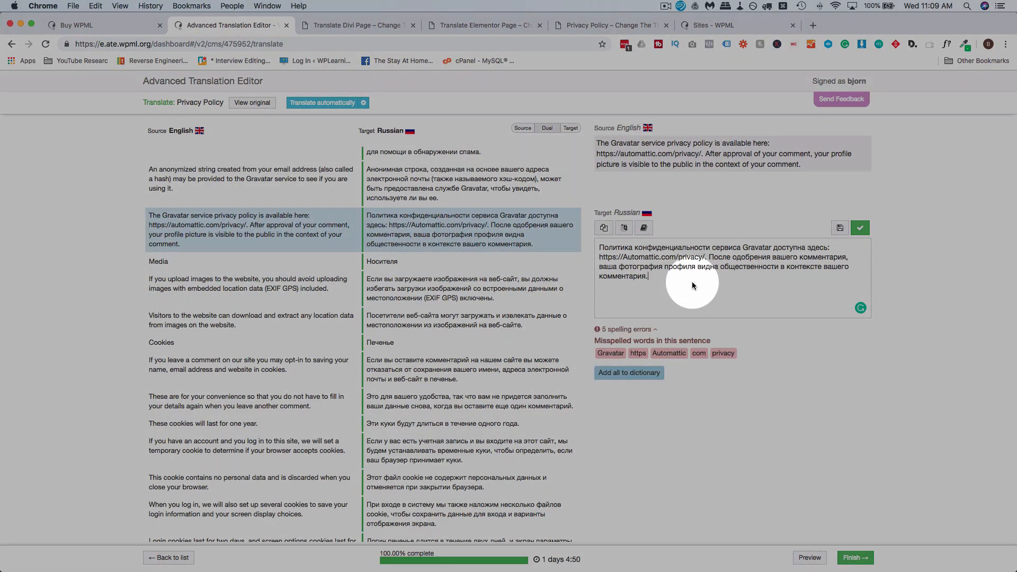
{"action": "left_click", "coordinate": [621, 277]}
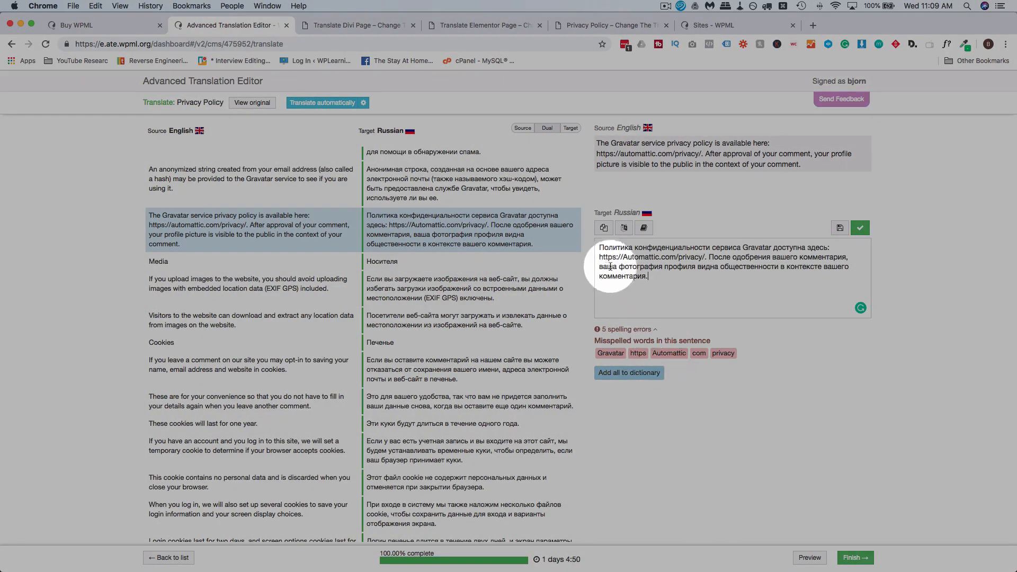
{"action": "left_click", "coordinate": [638, 354]}
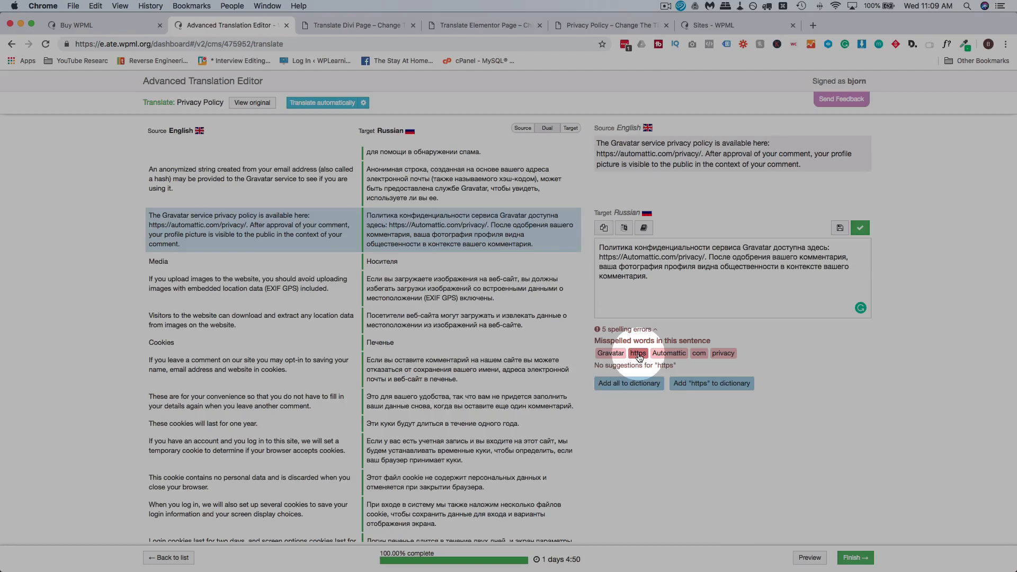
{"action": "left_click", "coordinate": [668, 354]}
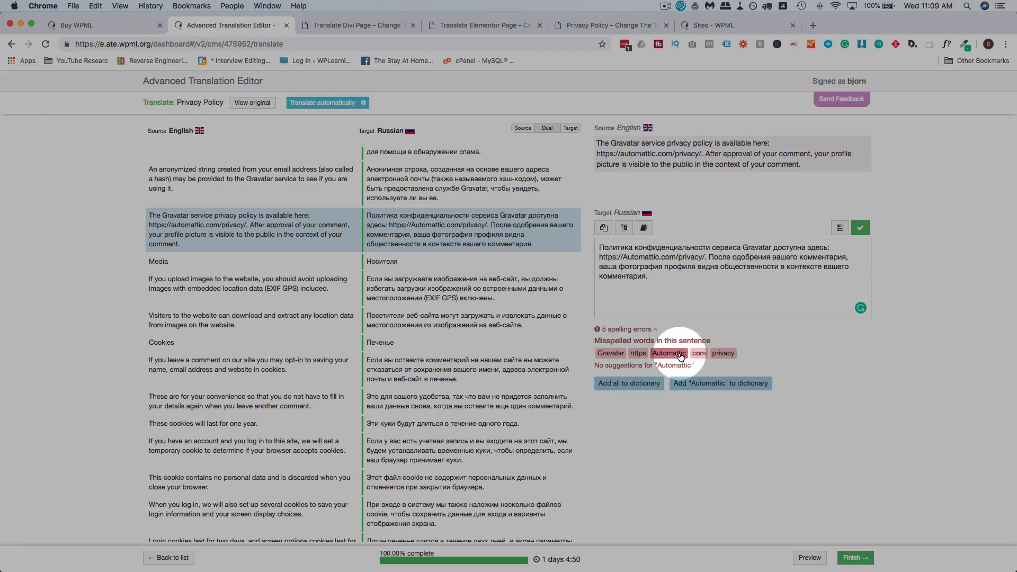
{"action": "left_click", "coordinate": [699, 354]}
{"action": "left_click", "coordinate": [611, 354]}
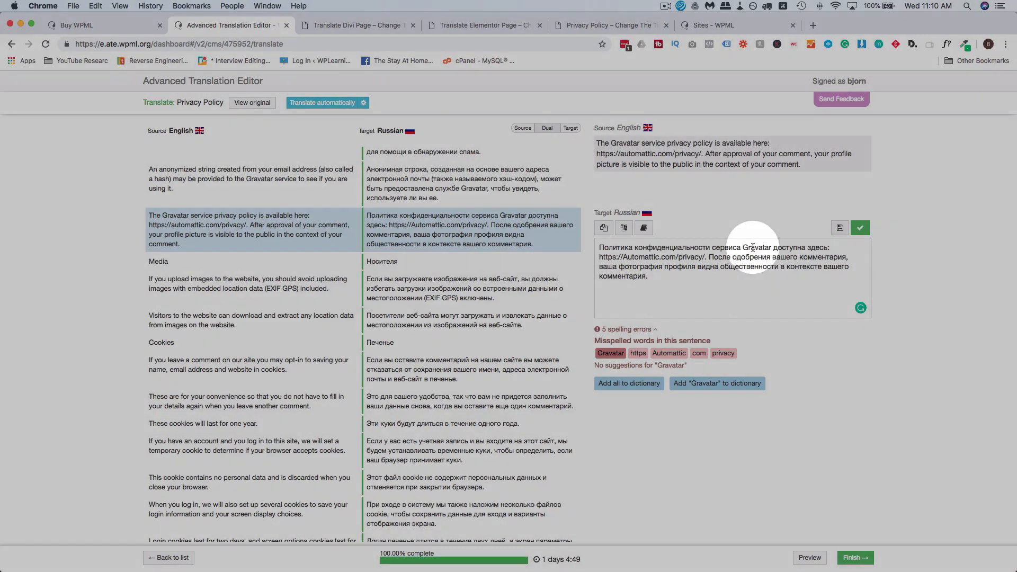
{"action": "double_click", "coordinate": [753, 247]}
{"action": "scroll", "coordinate": [446, 399], "scroll_direction": "up", "scroll_amount": 3}
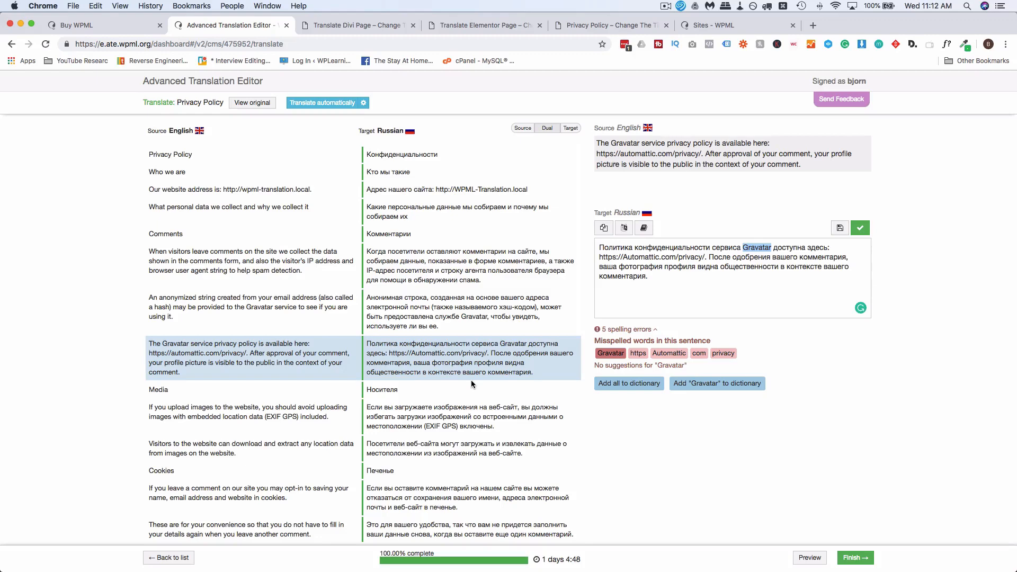
Finish the Russian Privacy Policy translation to get its preview, and look through the original English page for comparison.
{"action": "scroll", "coordinate": [477, 392], "scroll_direction": "down", "scroll_amount": 10}
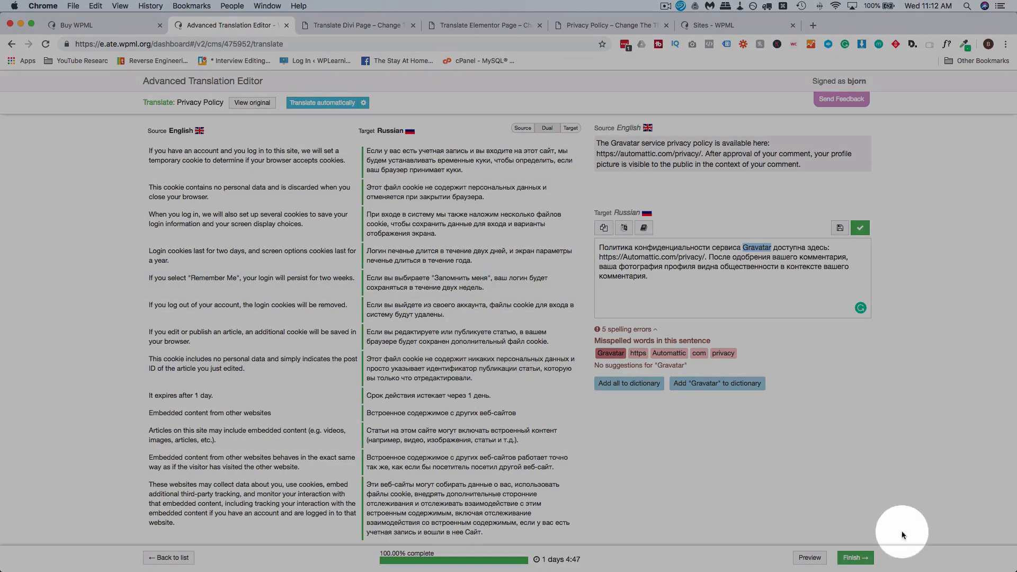
{"action": "left_click", "coordinate": [855, 558]}
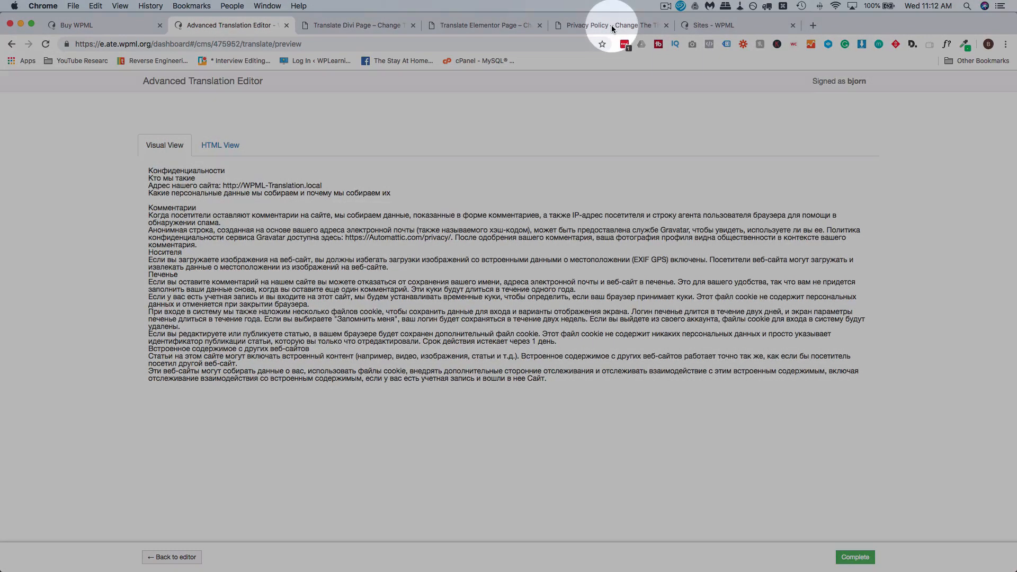
{"action": "left_click", "coordinate": [611, 24]}
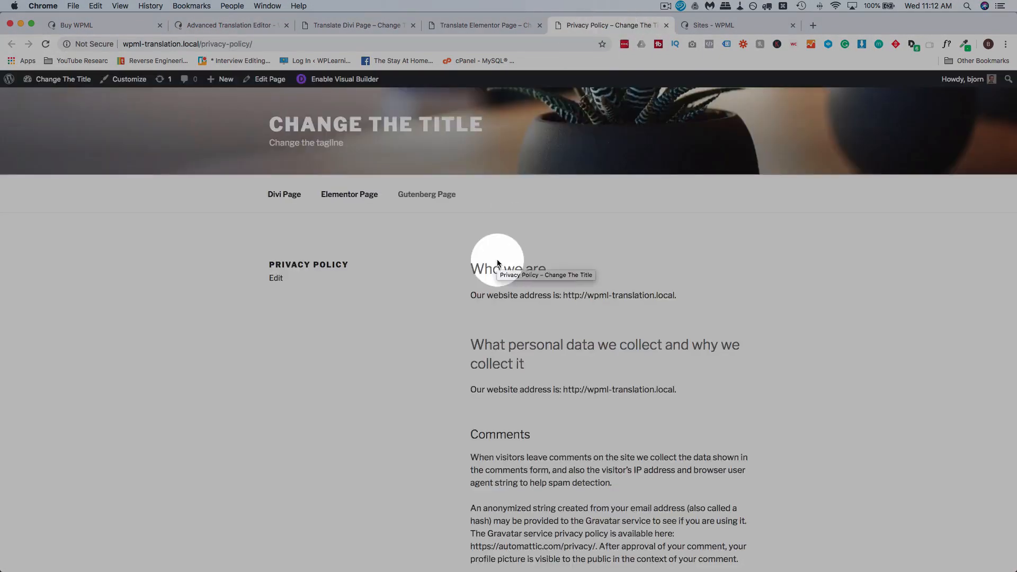
{"action": "scroll", "coordinate": [495, 259], "scroll_direction": "down", "scroll_amount": 2}
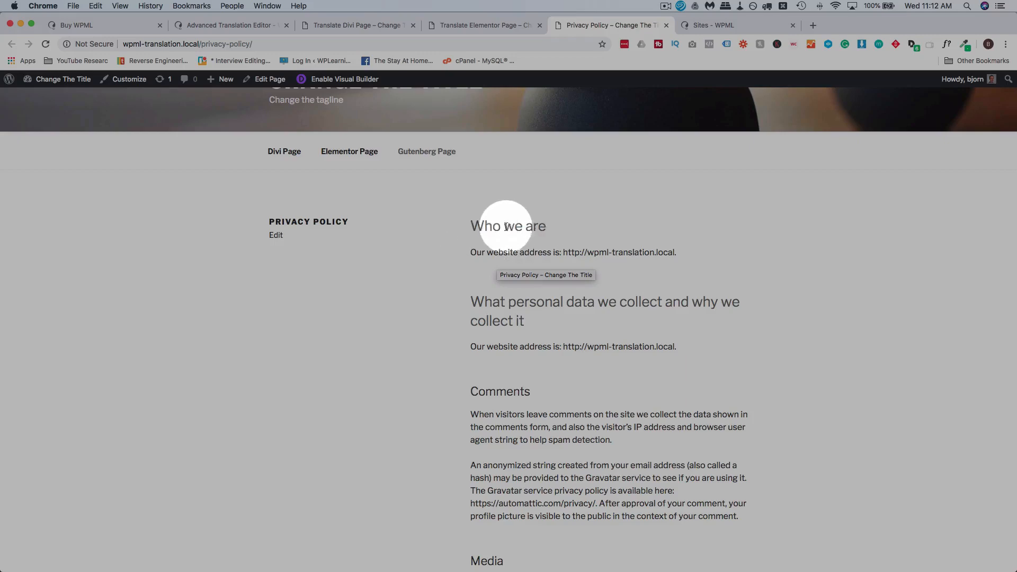
{"action": "scroll", "coordinate": [490, 291], "scroll_direction": "down", "scroll_amount": 3}
{"action": "scroll", "coordinate": [489, 292], "scroll_direction": "down", "scroll_amount": 2}
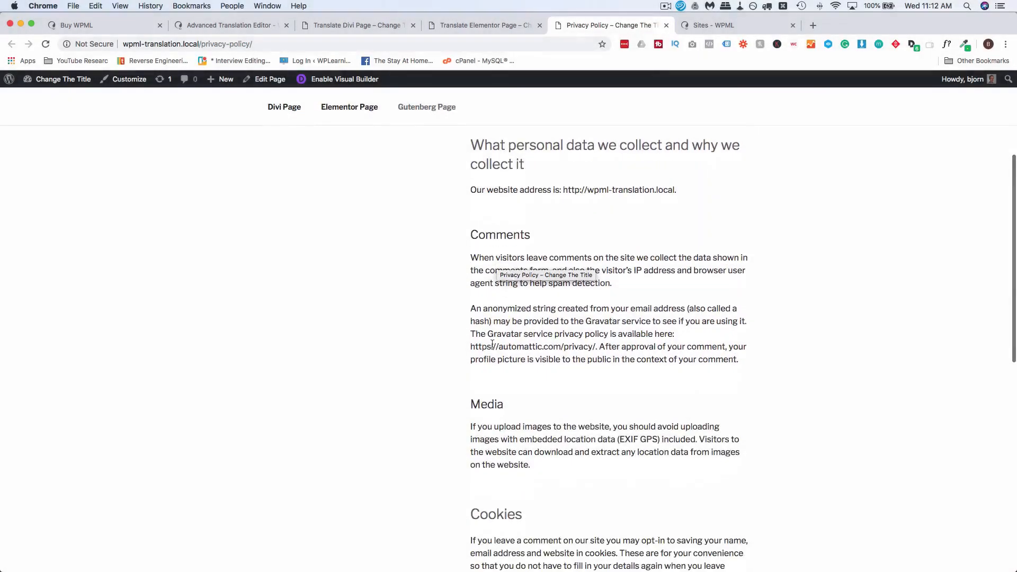
{"action": "scroll", "coordinate": [503, 390], "scroll_direction": "up", "scroll_amount": 6}
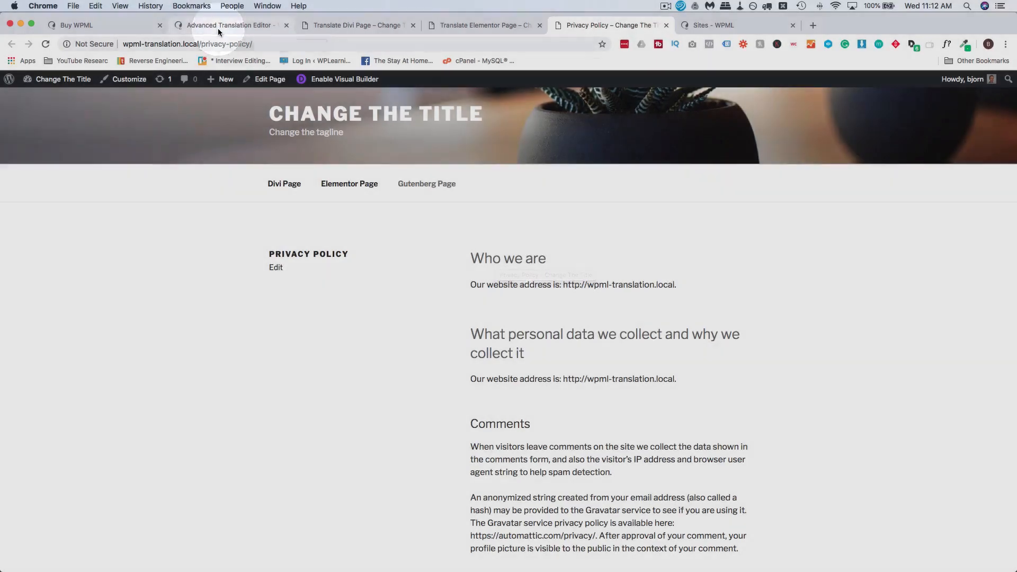
Return to the Russian preview, declare the Privacy Policy job complete and go back to the Translations queue.
{"action": "left_click", "coordinate": [218, 27]}
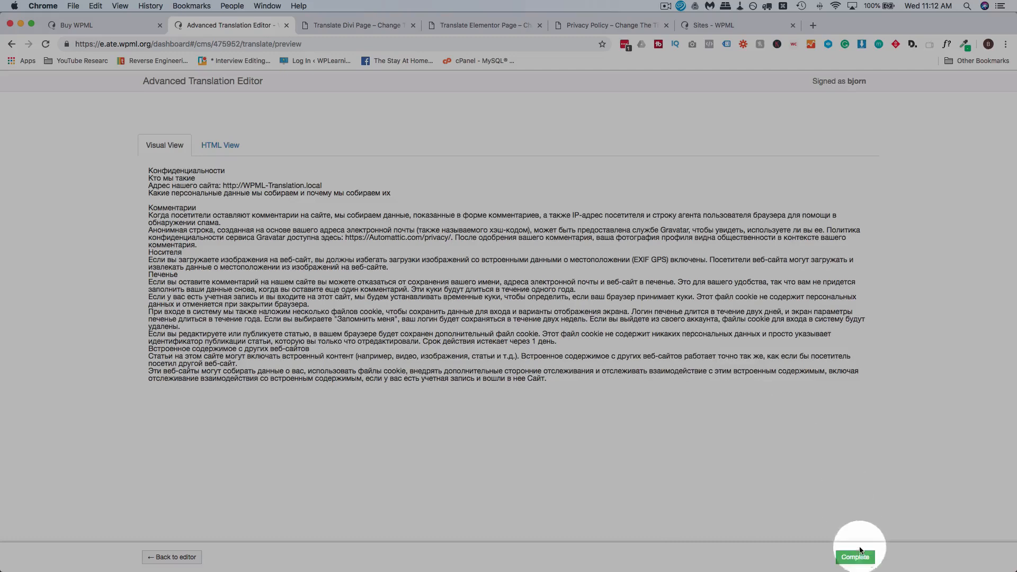
{"action": "left_click", "coordinate": [856, 556]}
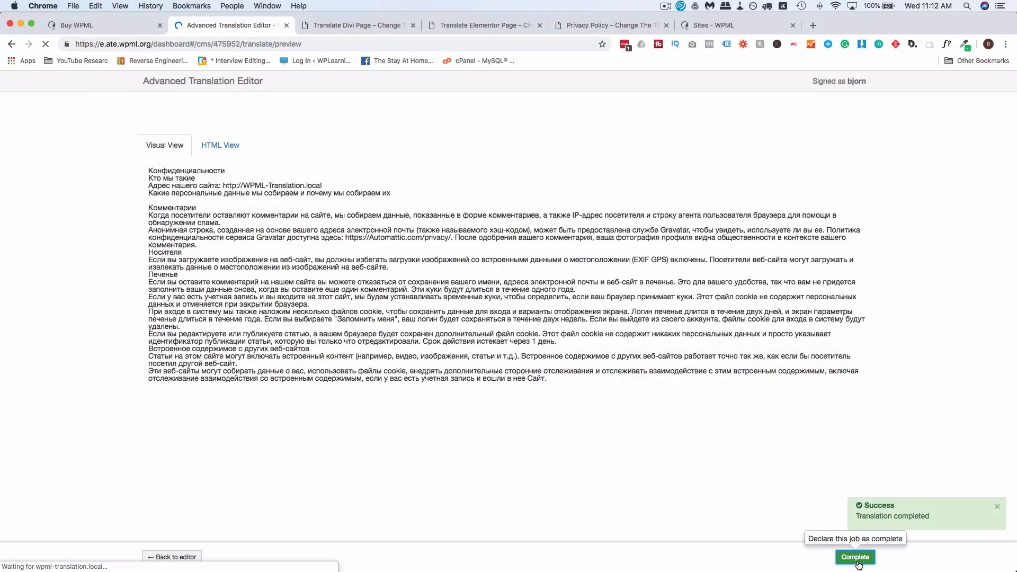
{"action": "left_click", "coordinate": [920, 516]}
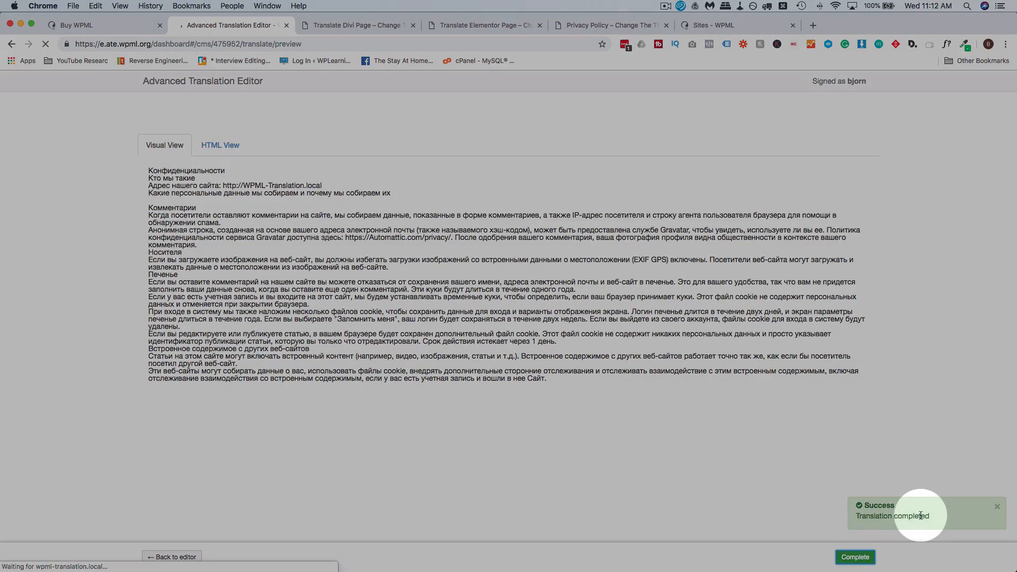
{"action": "left_click", "coordinate": [643, 486]}
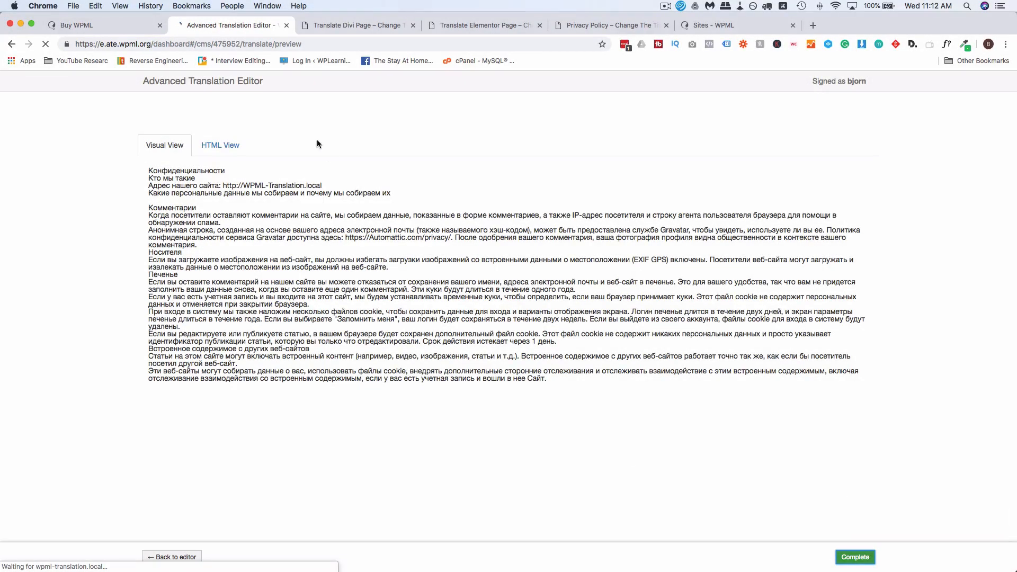
{"action": "left_click", "coordinate": [180, 29]}
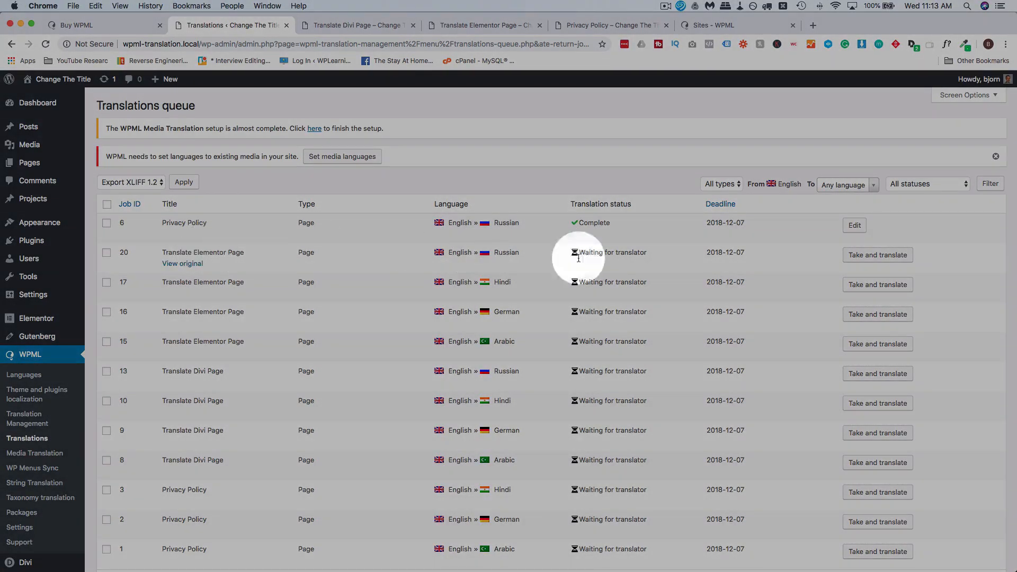
Take the English to Hindi job for Translate Divi Page from the Translations queue and open it for translation.
{"action": "scroll", "coordinate": [545, 375], "scroll_direction": "down", "scroll_amount": 1}
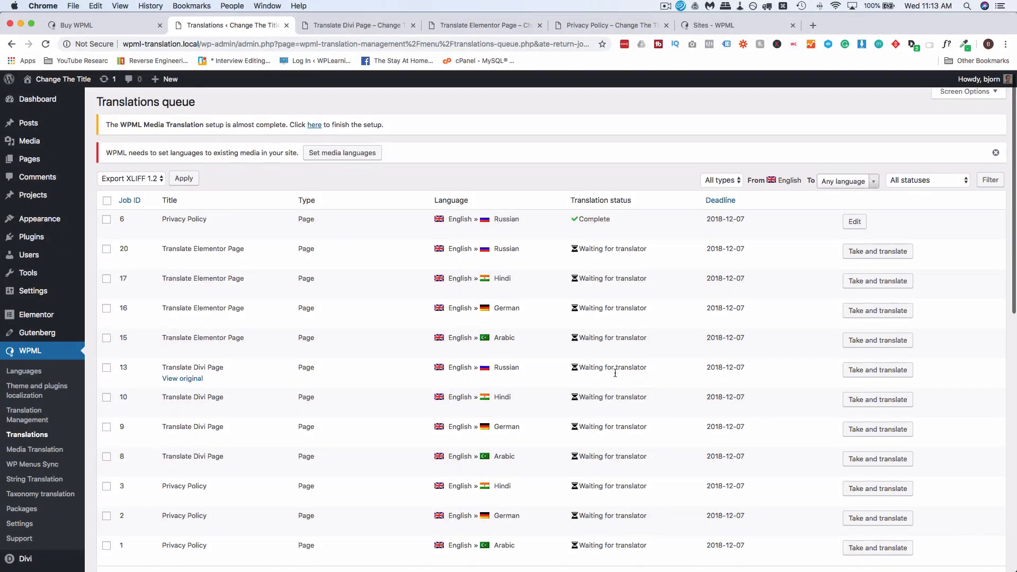
{"action": "scroll", "coordinate": [614, 374], "scroll_direction": "down", "scroll_amount": 5}
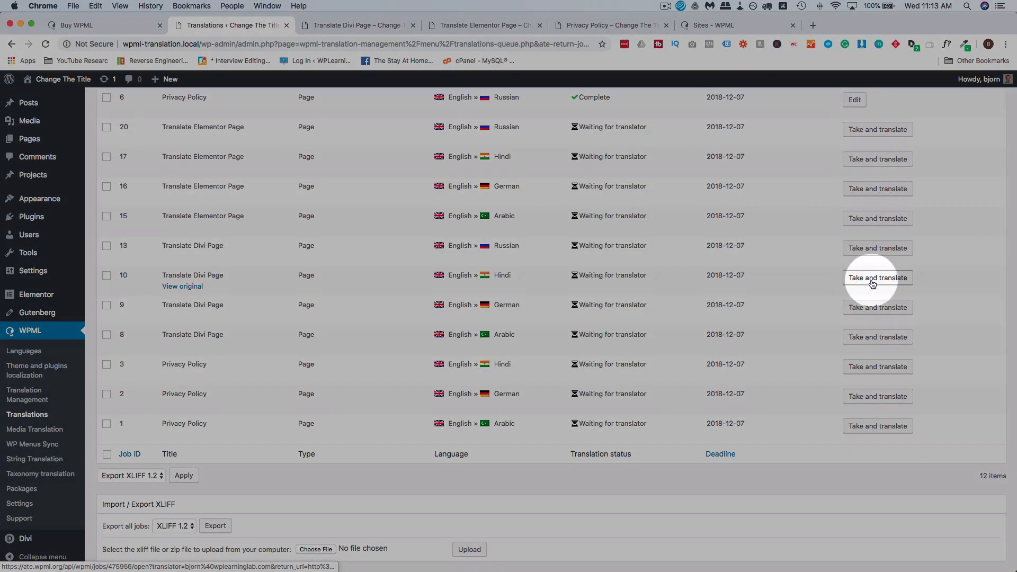
{"action": "left_click", "coordinate": [878, 279]}
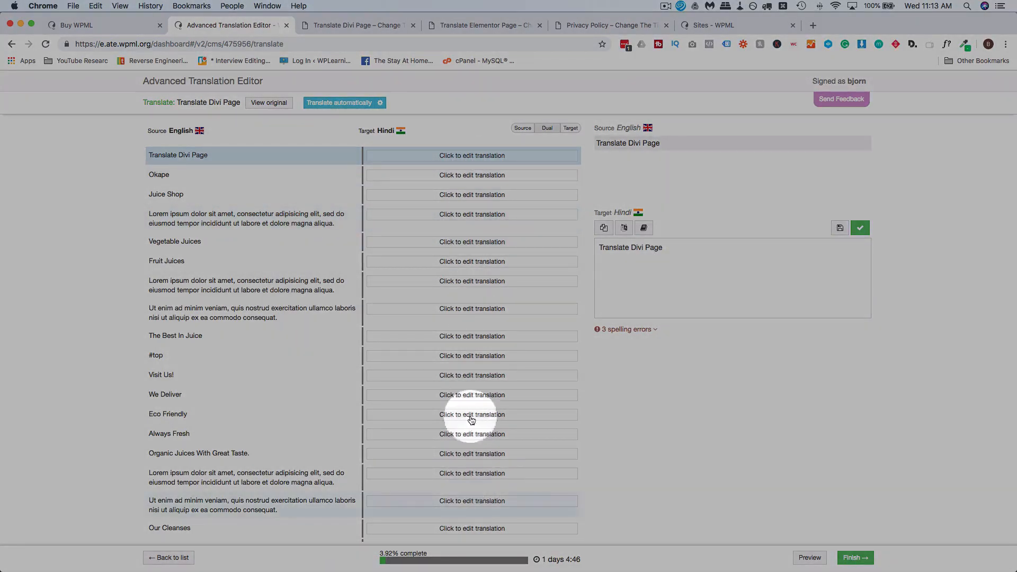
Look through the untranslated Divi page segments and translate them automatically into Hindi.
{"action": "scroll", "coordinate": [451, 270], "scroll_direction": "down", "scroll_amount": 10}
{"action": "scroll", "coordinate": [453, 272], "scroll_direction": "down", "scroll_amount": 10}
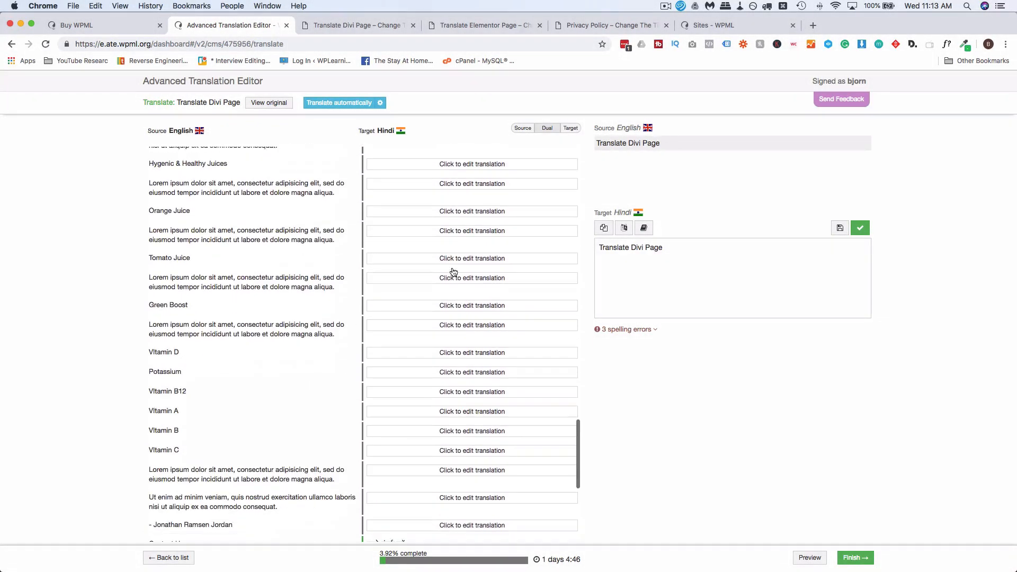
{"action": "scroll", "coordinate": [450, 267], "scroll_direction": "up", "scroll_amount": 5}
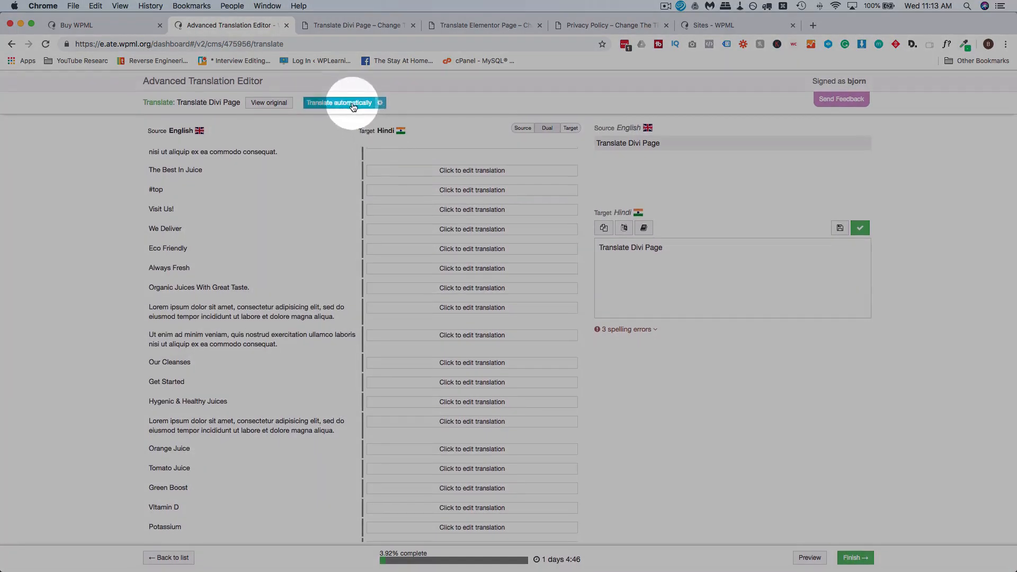
{"action": "left_click", "coordinate": [352, 103]}
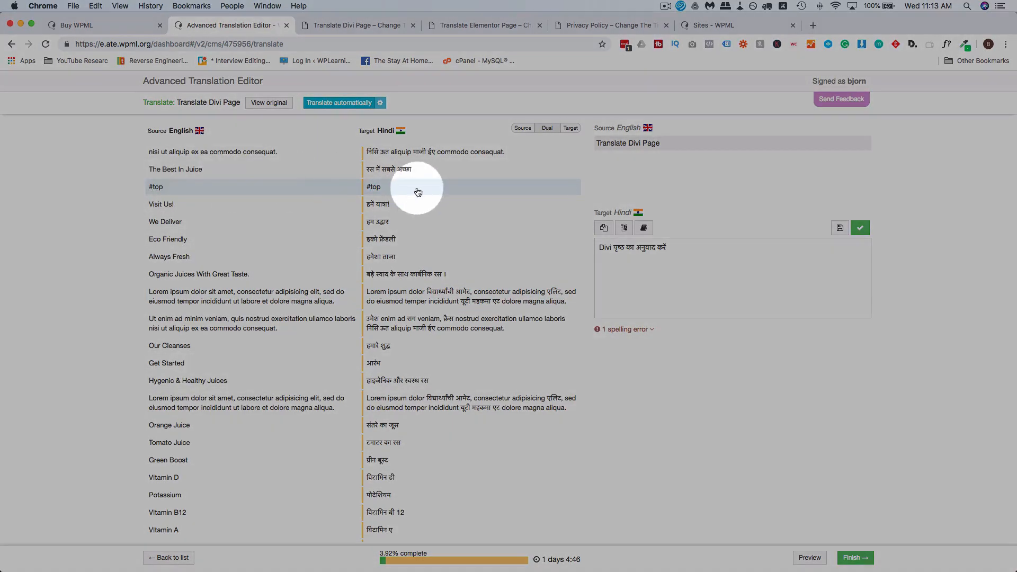
Review the automatic Hindi translations, examining the #top segment, the Lorem ipsum text, the contact details and the opening hours.
{"action": "left_click", "coordinate": [390, 191]}
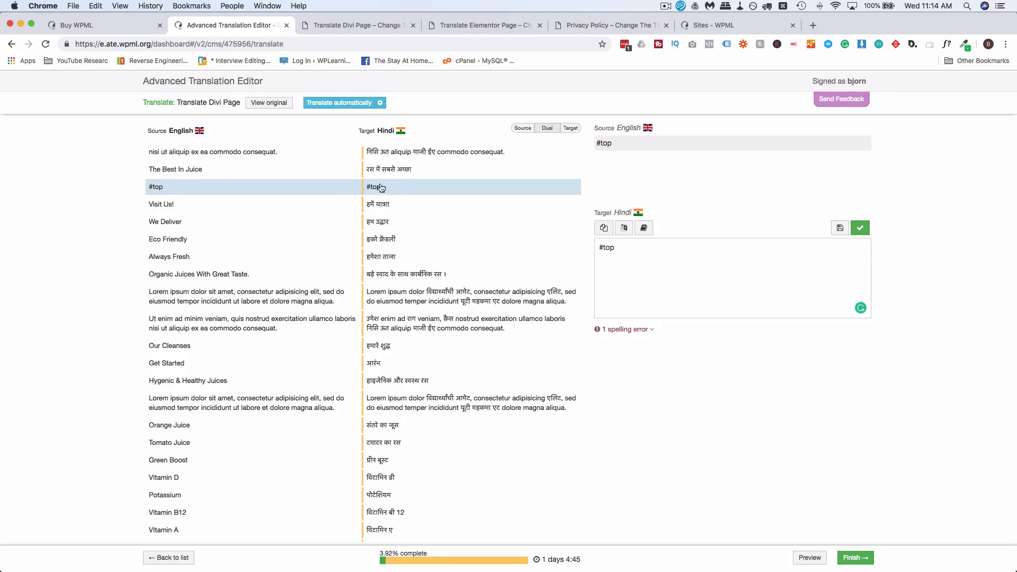
{"action": "scroll", "coordinate": [386, 217], "scroll_direction": "down", "scroll_amount": 2}
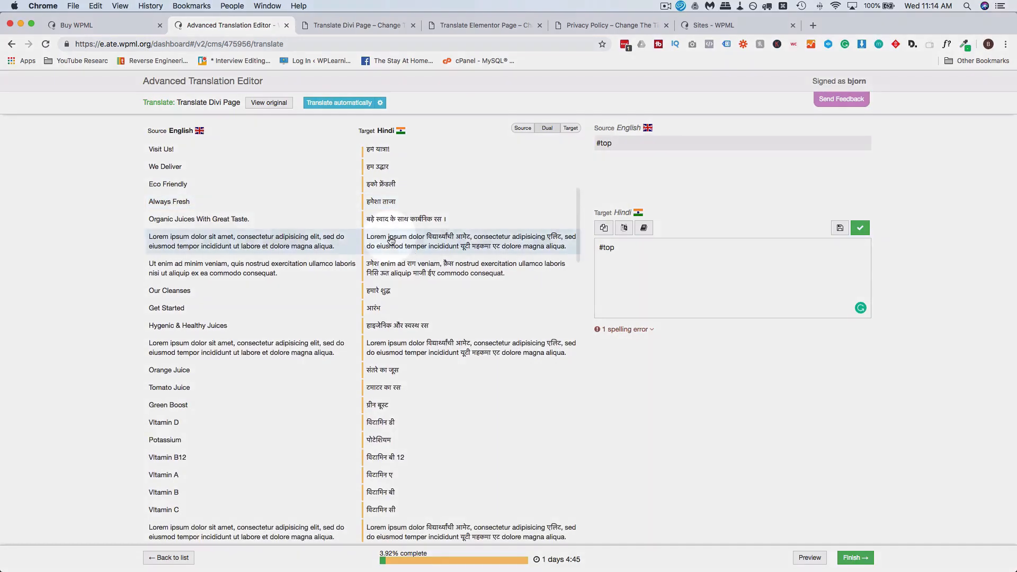
{"action": "left_click", "coordinate": [390, 241]}
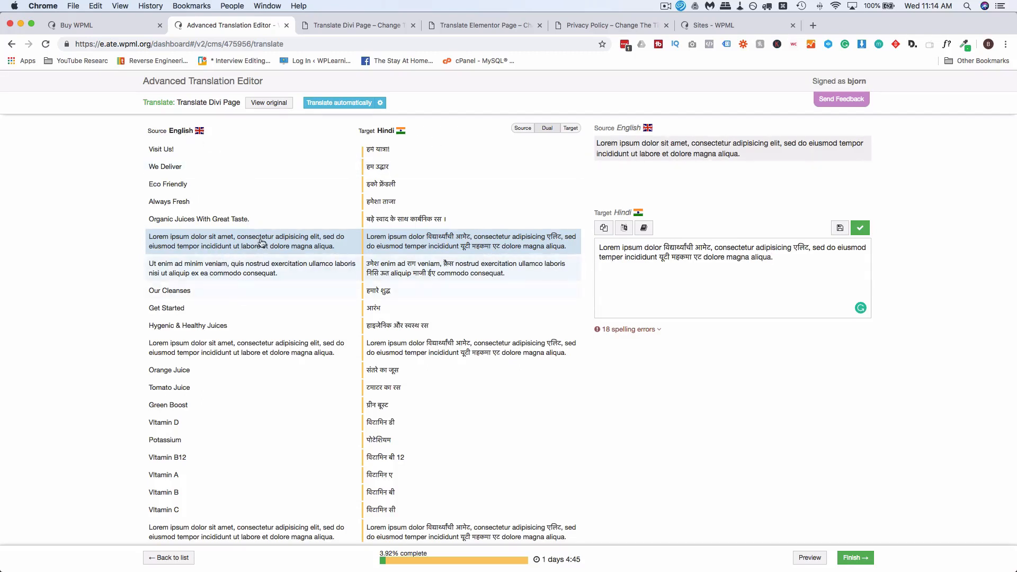
{"action": "scroll", "coordinate": [404, 281], "scroll_direction": "down", "scroll_amount": 5}
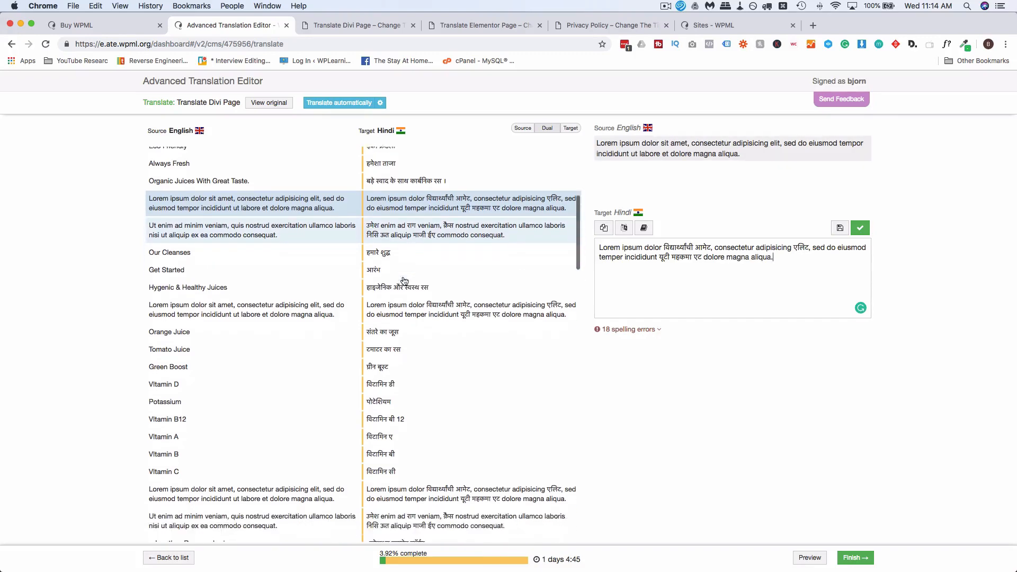
{"action": "scroll", "coordinate": [405, 280], "scroll_direction": "down", "scroll_amount": 7}
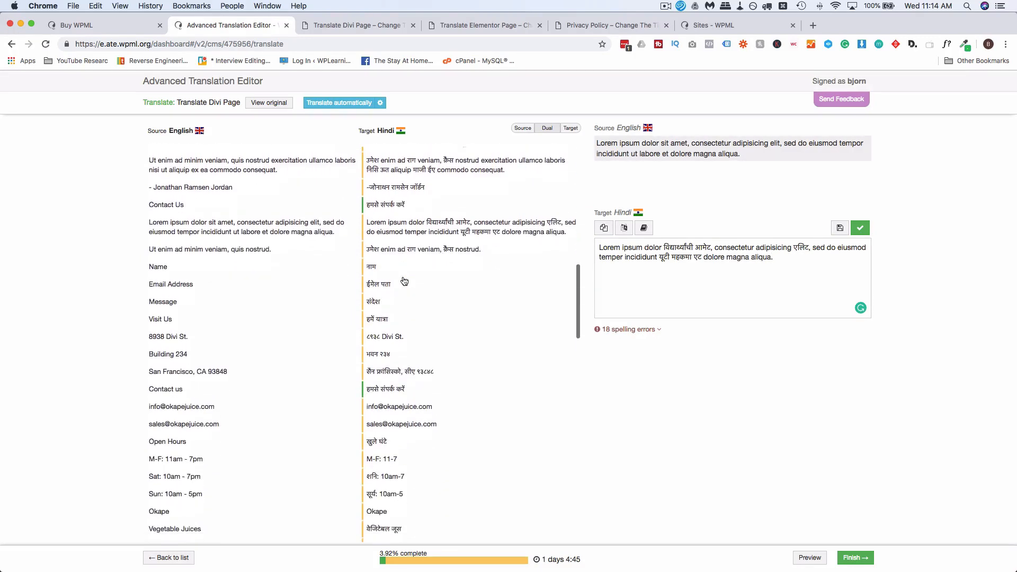
{"action": "scroll", "coordinate": [404, 281], "scroll_direction": "down", "scroll_amount": 1}
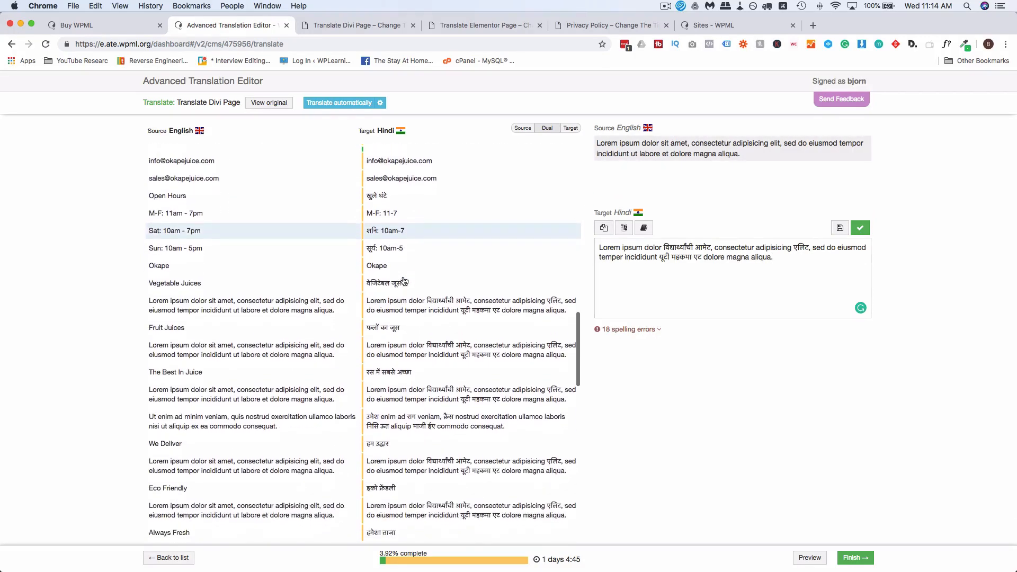
{"action": "left_click", "coordinate": [389, 228]}
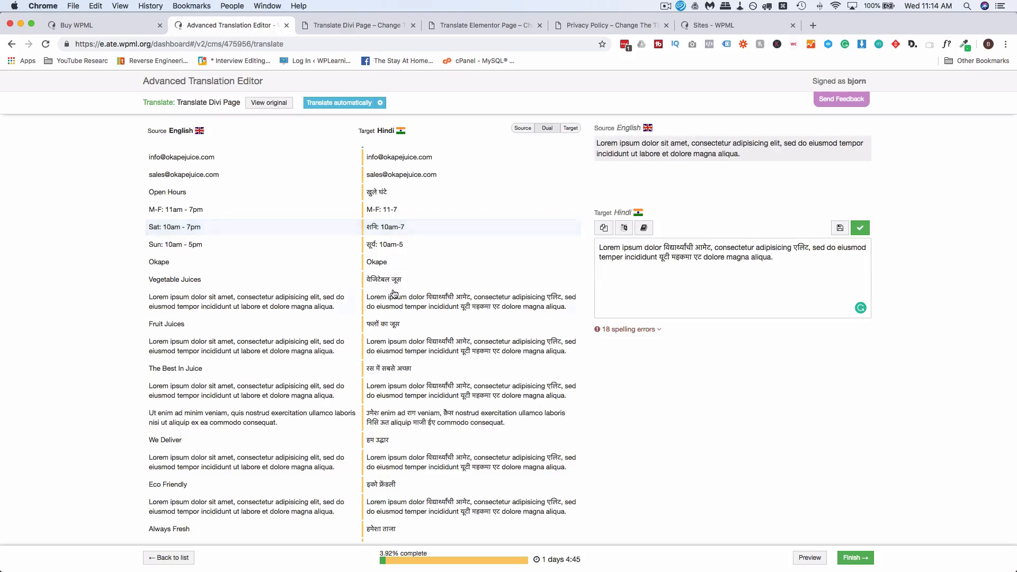
Set the Hindi translation of the Okape segment to जूस, reusing the word from the Vegetable Juices translation, and mark the segment complete.
{"action": "scroll", "coordinate": [392, 233], "scroll_direction": "down", "scroll_amount": 2}
{"action": "left_click", "coordinate": [405, 200]}
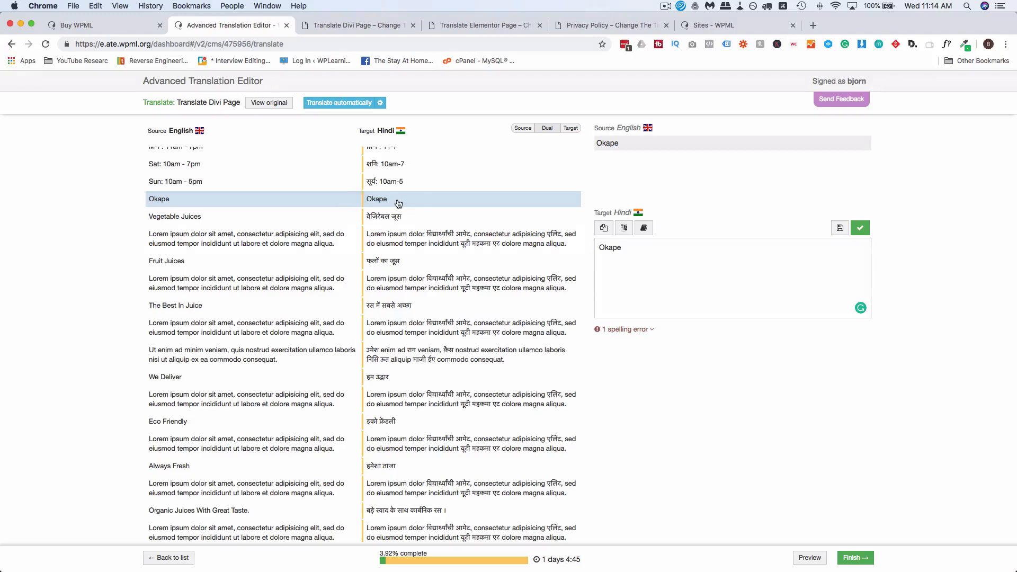
{"action": "left_click", "coordinate": [399, 203]}
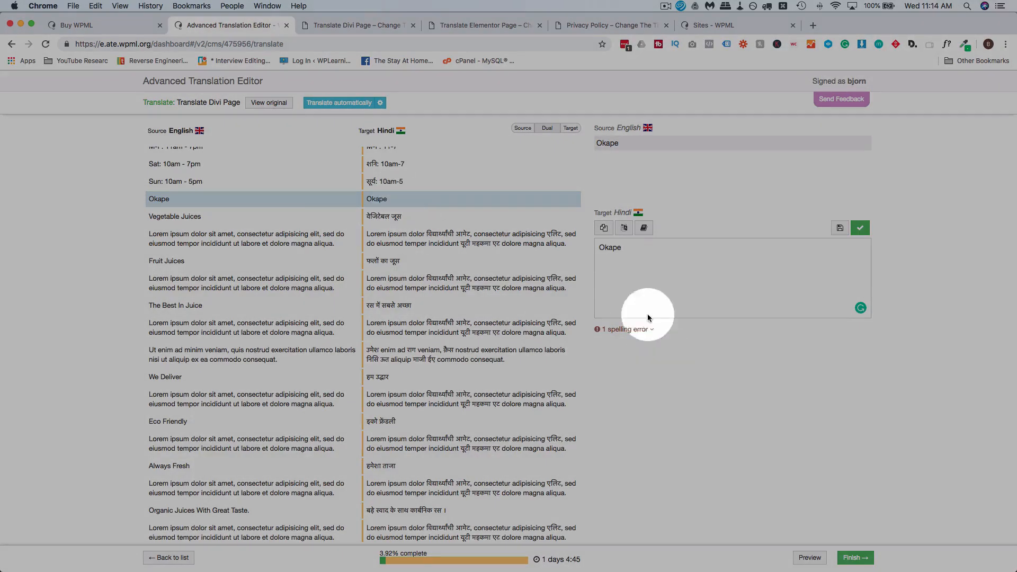
{"action": "left_click", "coordinate": [592, 250]}
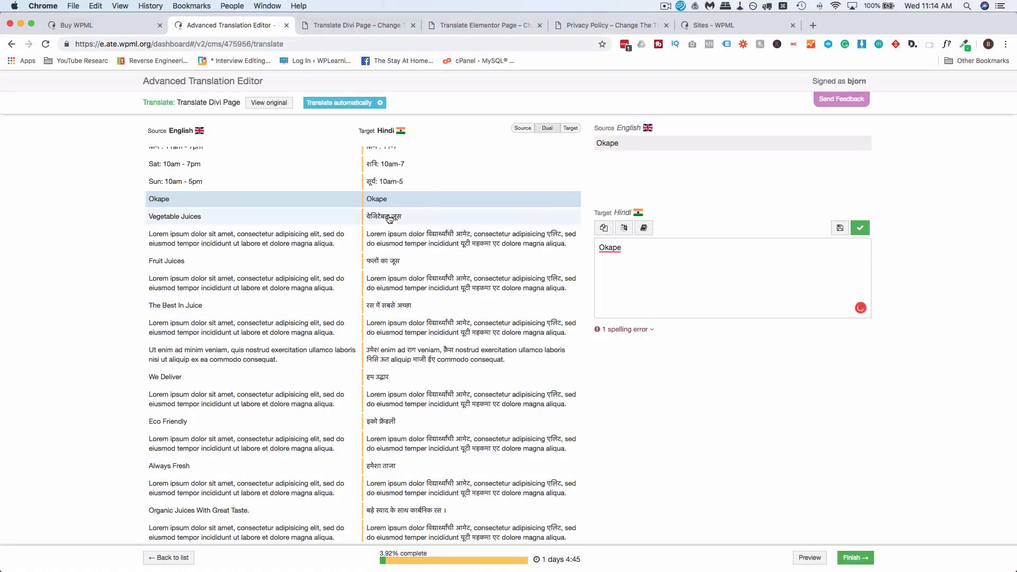
{"action": "left_click", "coordinate": [389, 218]}
{"action": "left_click_drag", "start_coordinate": [641, 249], "coordinate": [597, 251]}
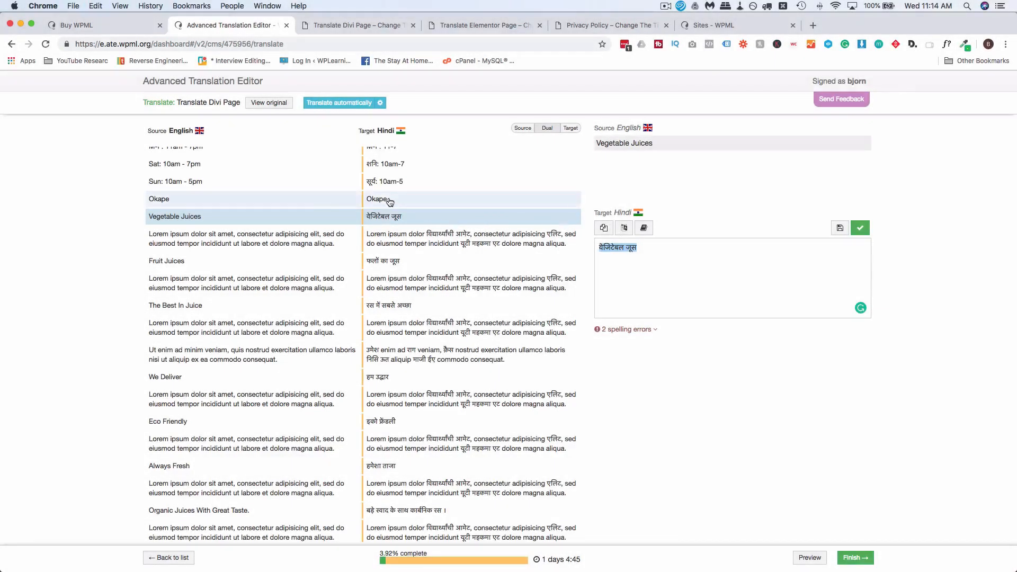
{"action": "left_click", "coordinate": [382, 201]}
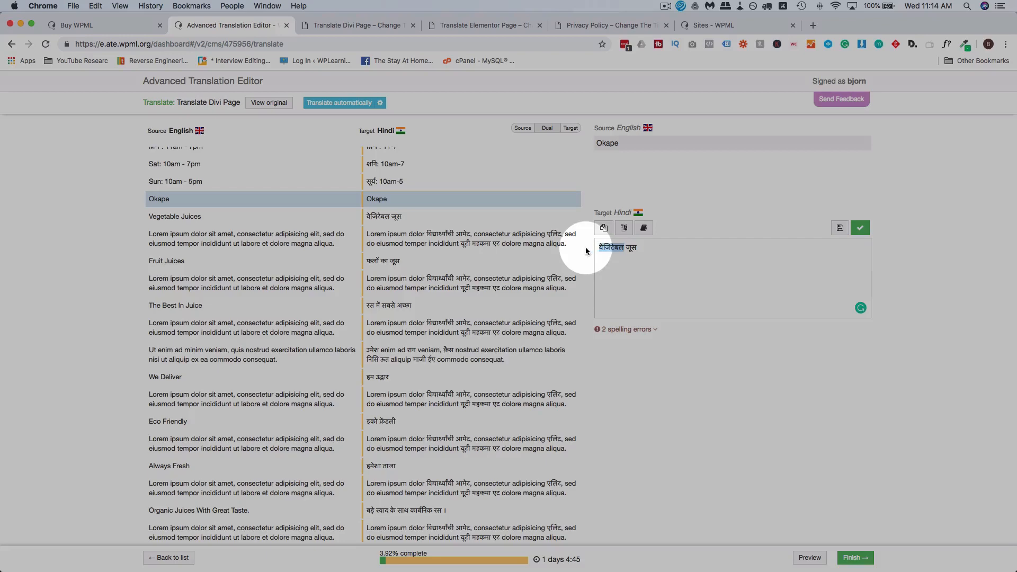
{"action": "left_click_drag", "start_coordinate": [625, 249], "coordinate": [585, 248]}
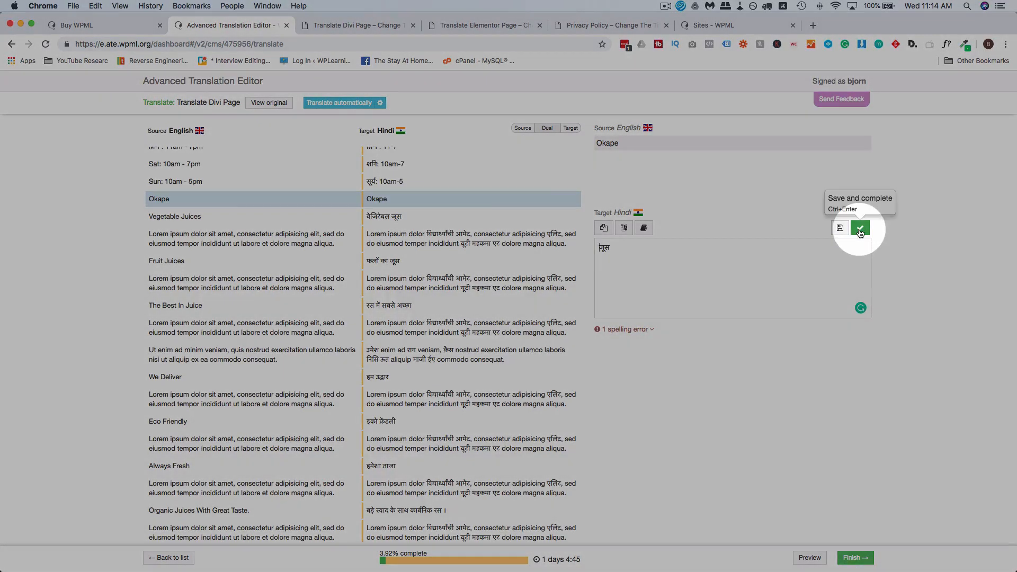
{"action": "left_click", "coordinate": [860, 229]}
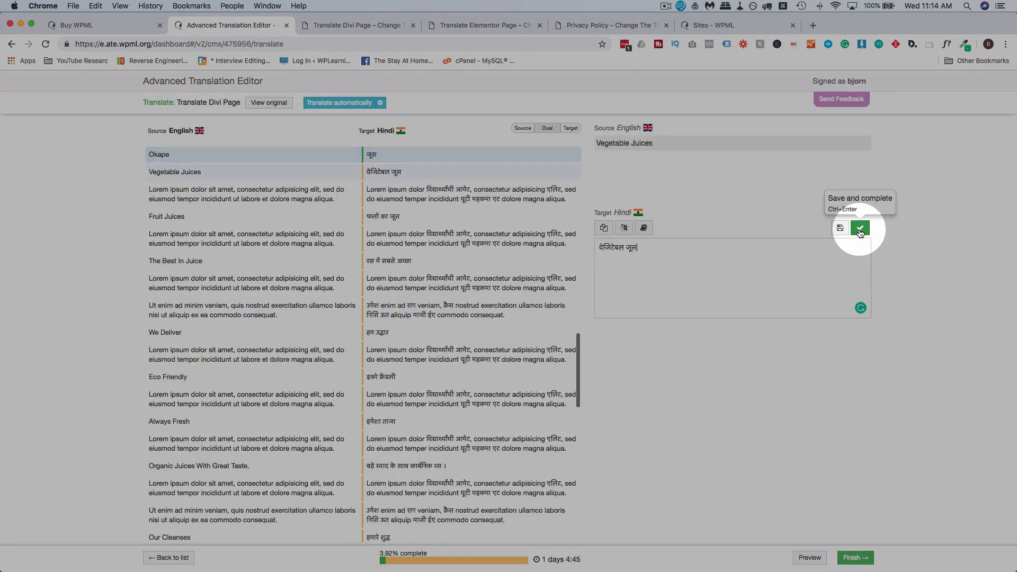
Reopen the Okape segment, show its spelling error details and save it as complete again.
{"action": "scroll", "coordinate": [424, 207], "scroll_direction": "up", "scroll_amount": 2}
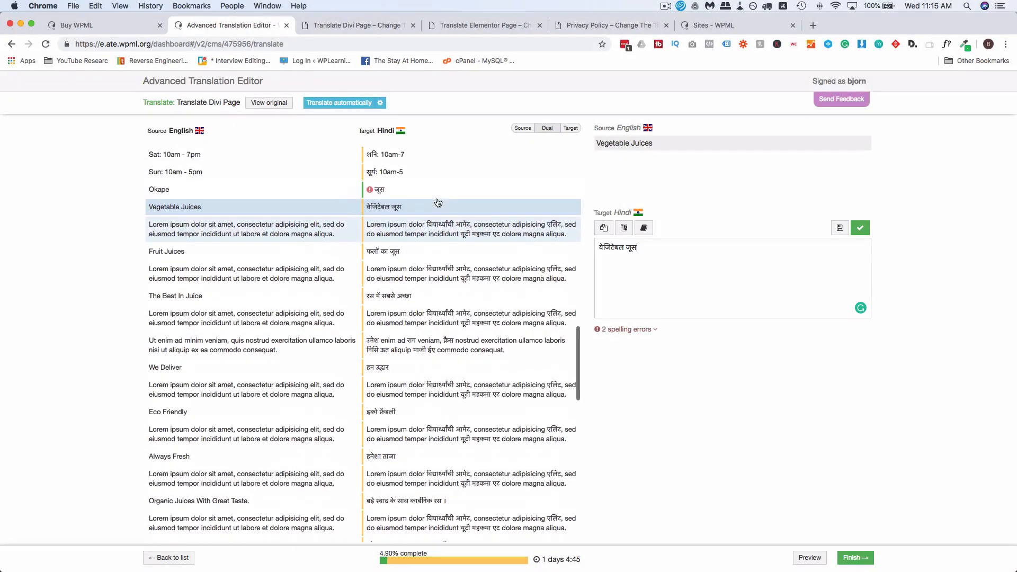
{"action": "left_click", "coordinate": [370, 212]}
{"action": "left_click", "coordinate": [370, 211]}
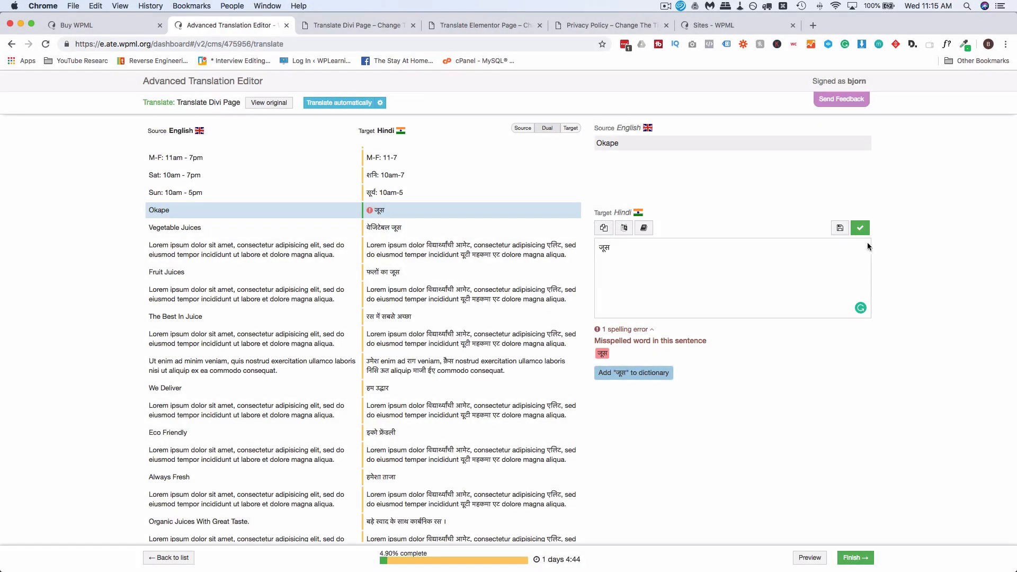
{"action": "left_click", "coordinate": [860, 228]}
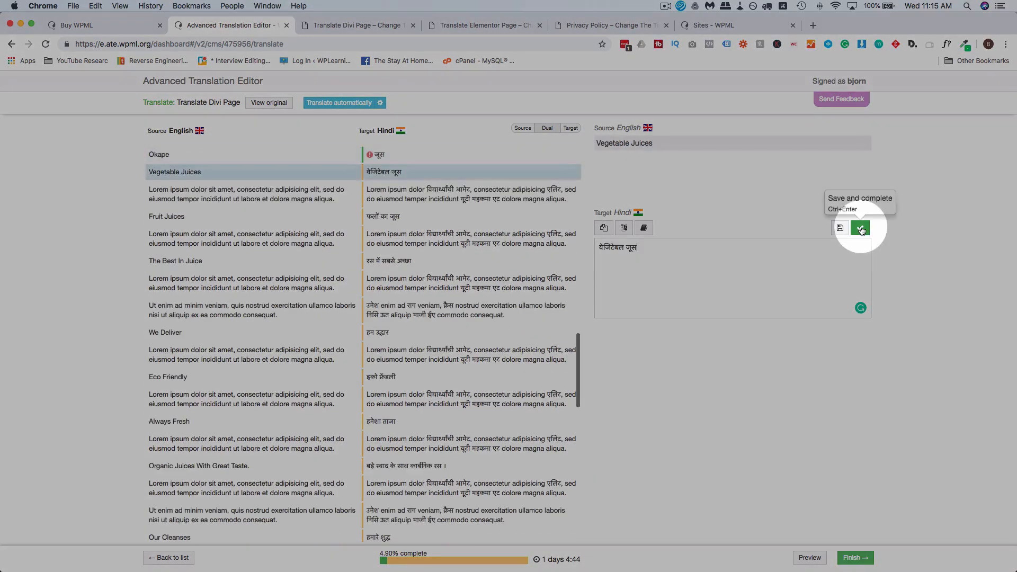
Examine further Hindi translations, including the Lorem ipsum text and Email Address, through to the end of the segment list.
{"action": "scroll", "coordinate": [390, 202], "scroll_direction": "up", "scroll_amount": 1}
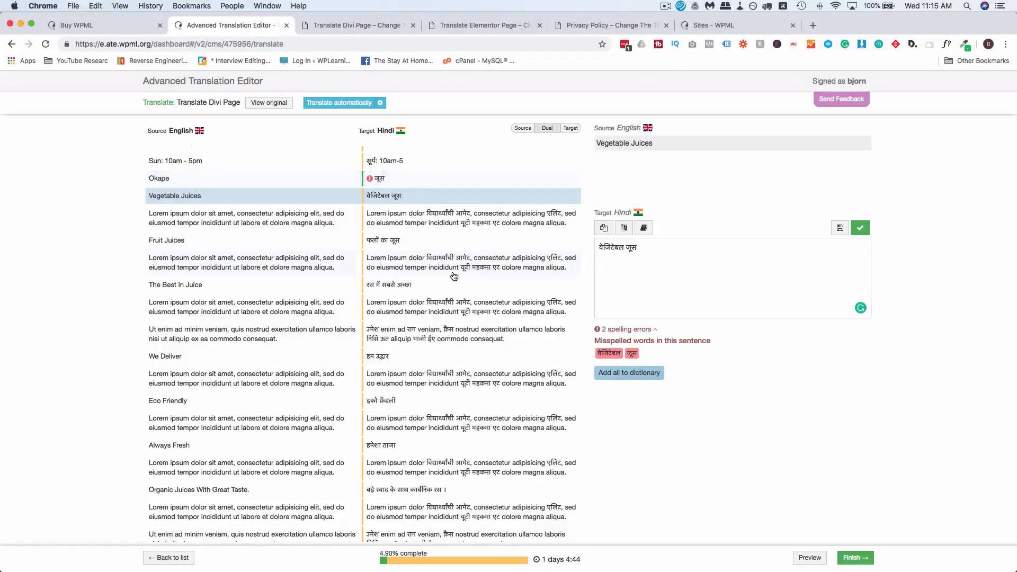
{"action": "scroll", "coordinate": [454, 276], "scroll_direction": "up", "scroll_amount": 1}
{"action": "left_click", "coordinate": [379, 232]}
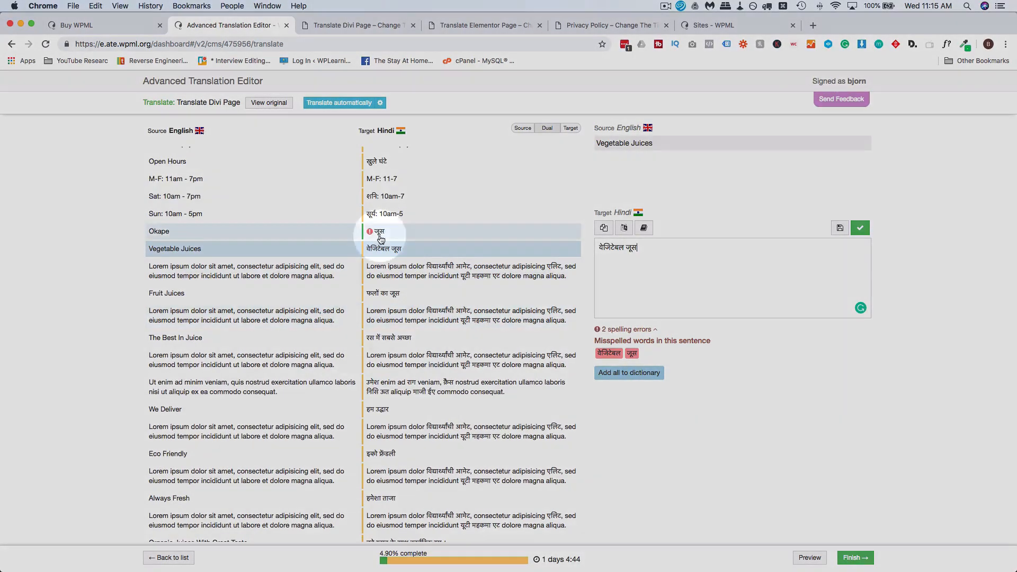
{"action": "scroll", "coordinate": [381, 233], "scroll_direction": "up", "scroll_amount": 5}
{"action": "scroll", "coordinate": [380, 240], "scroll_direction": "up", "scroll_amount": 1}
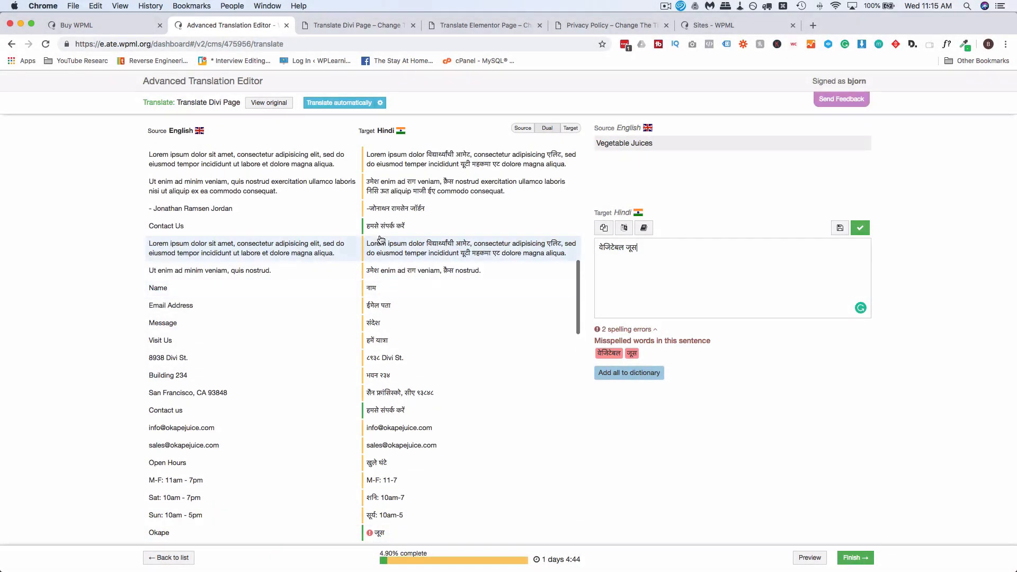
{"action": "left_click", "coordinate": [415, 252]}
{"action": "left_click", "coordinate": [437, 270]}
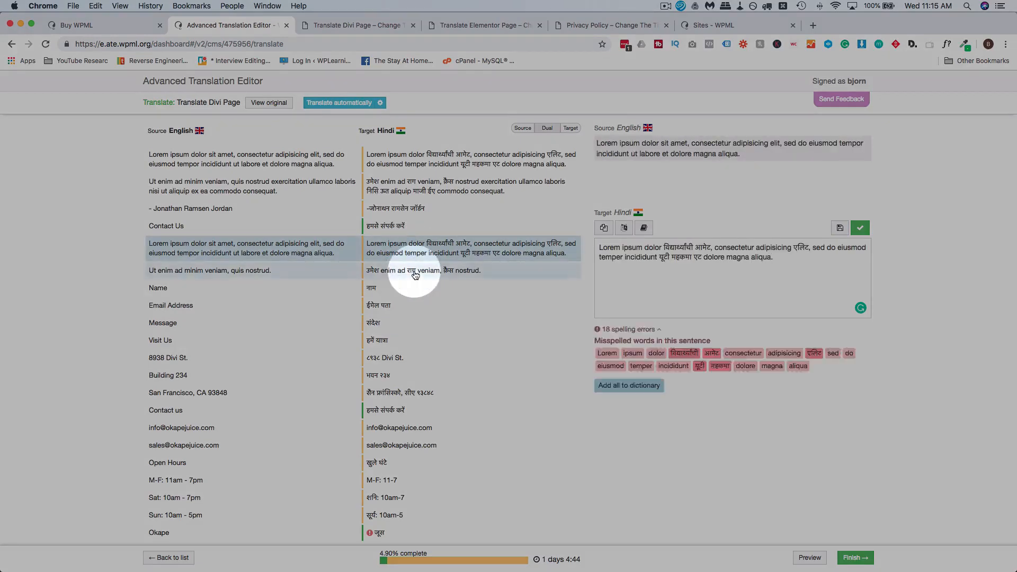
{"action": "left_click", "coordinate": [404, 308]}
{"action": "scroll", "coordinate": [400, 236], "scroll_direction": "up", "scroll_amount": 1}
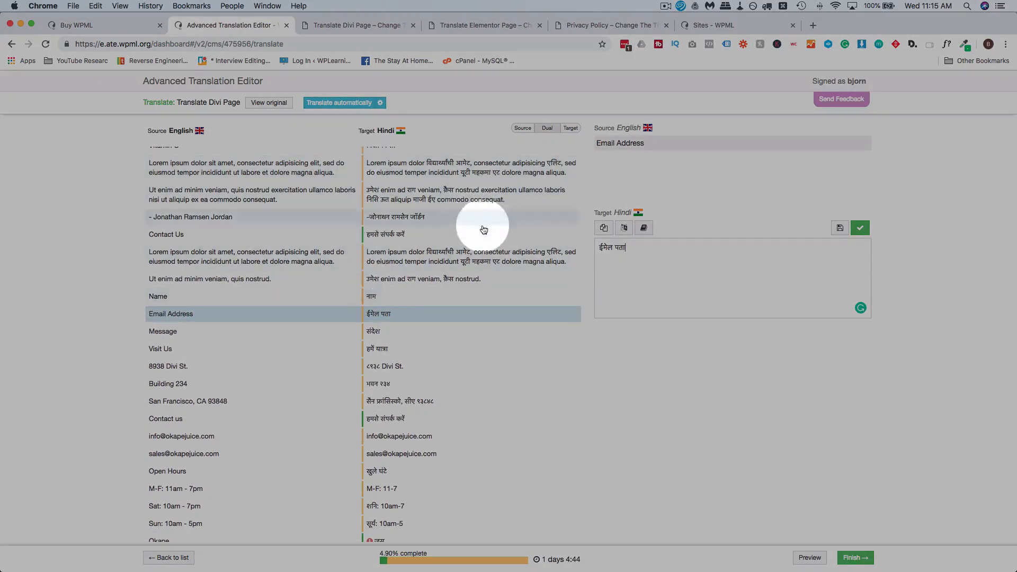
{"action": "scroll", "coordinate": [481, 266], "scroll_direction": "down", "scroll_amount": 15}
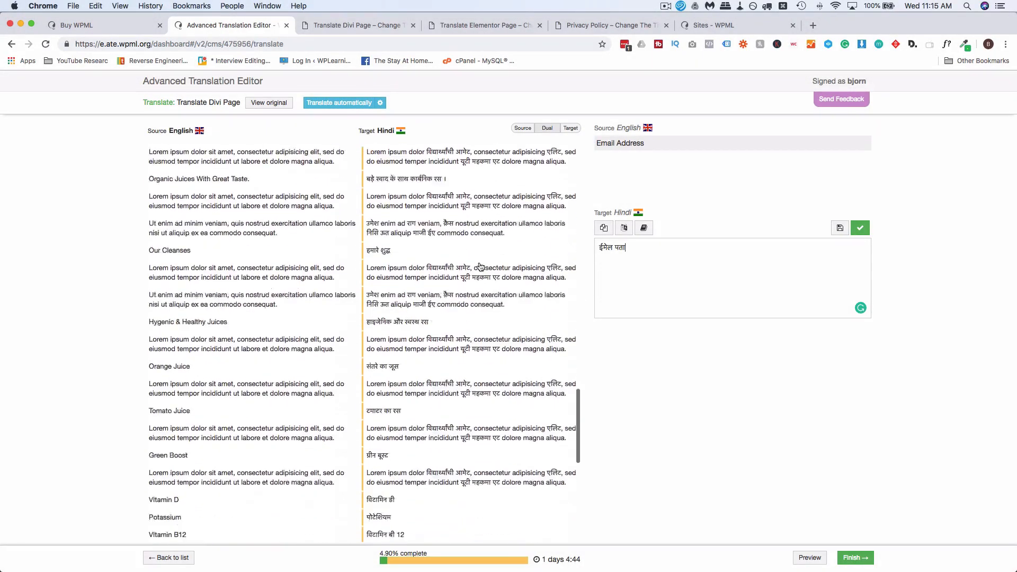
{"action": "scroll", "coordinate": [480, 266], "scroll_direction": "down", "scroll_amount": 5}
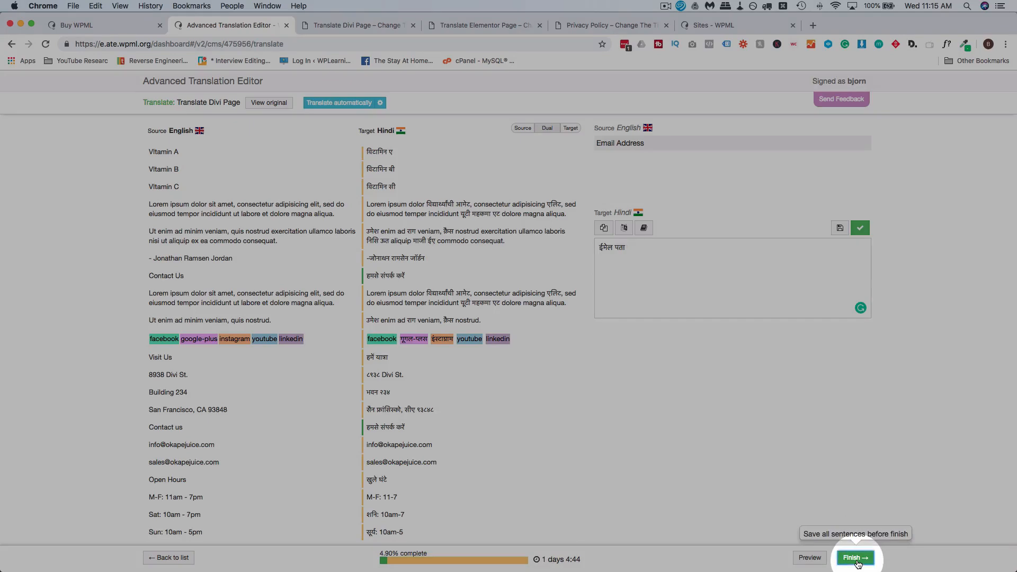
Set the Hindi title segment to Translate Divi Page, and save and complete all remaining segments of the job.
{"action": "left_click", "coordinate": [855, 559]}
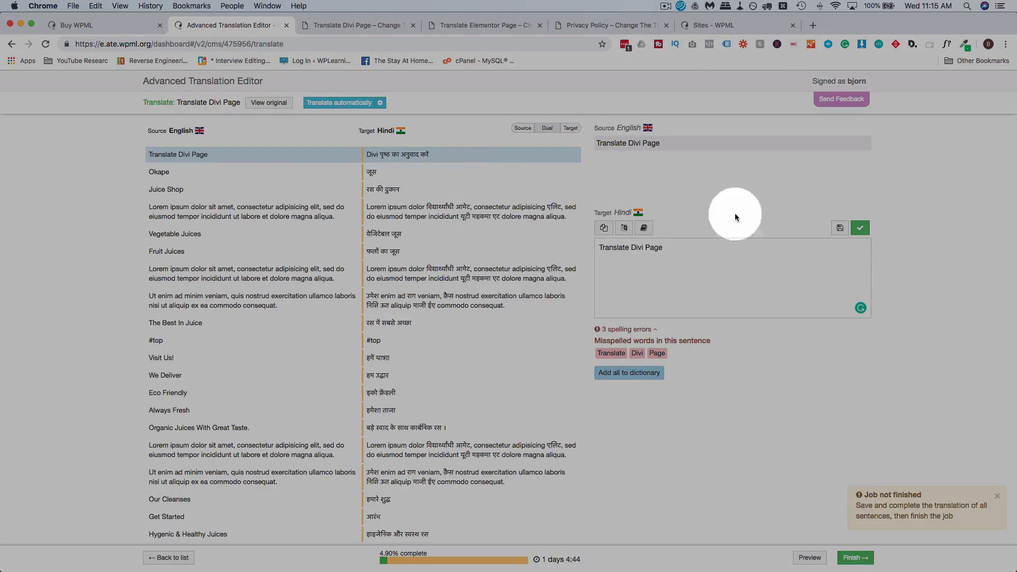
{"action": "left_click", "coordinate": [861, 229]}
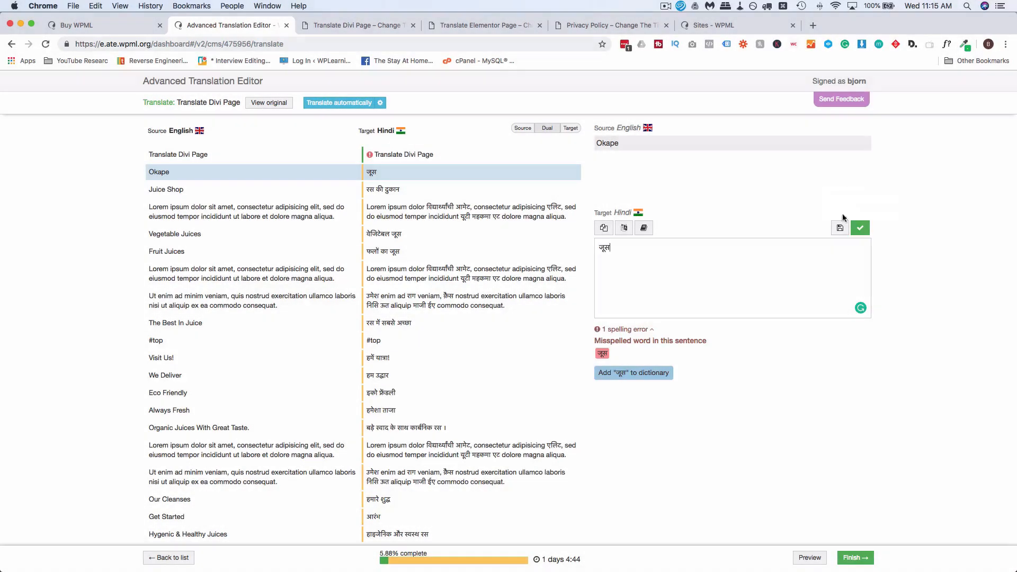
{"action": "left_click", "coordinate": [858, 229]}
{"action": "left_click", "coordinate": [863, 231]}
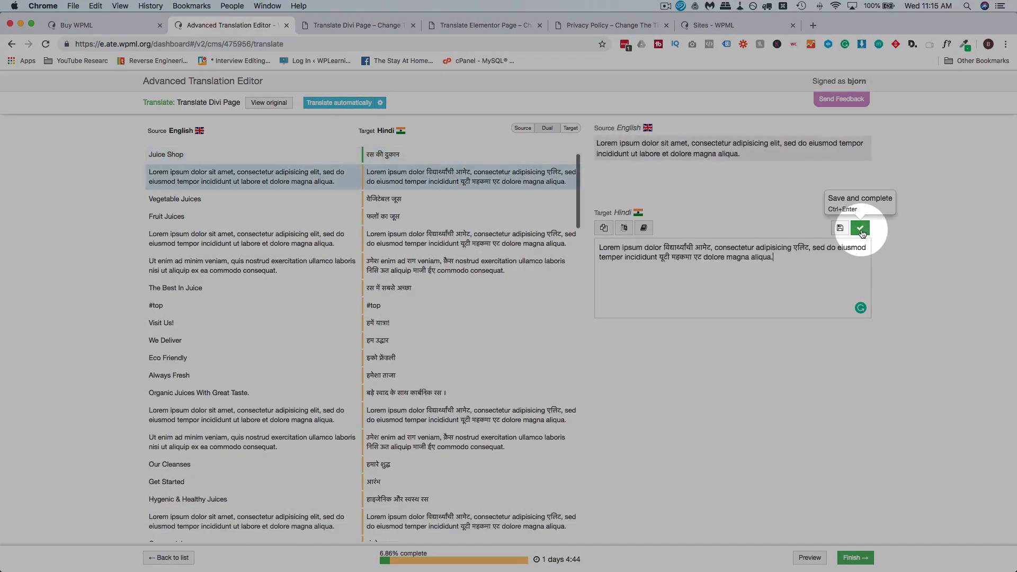
{"action": "left_click", "coordinate": [862, 231]}
{"action": "left_click", "coordinate": [862, 231]}
{"action": "left_click", "coordinate": [863, 233]}
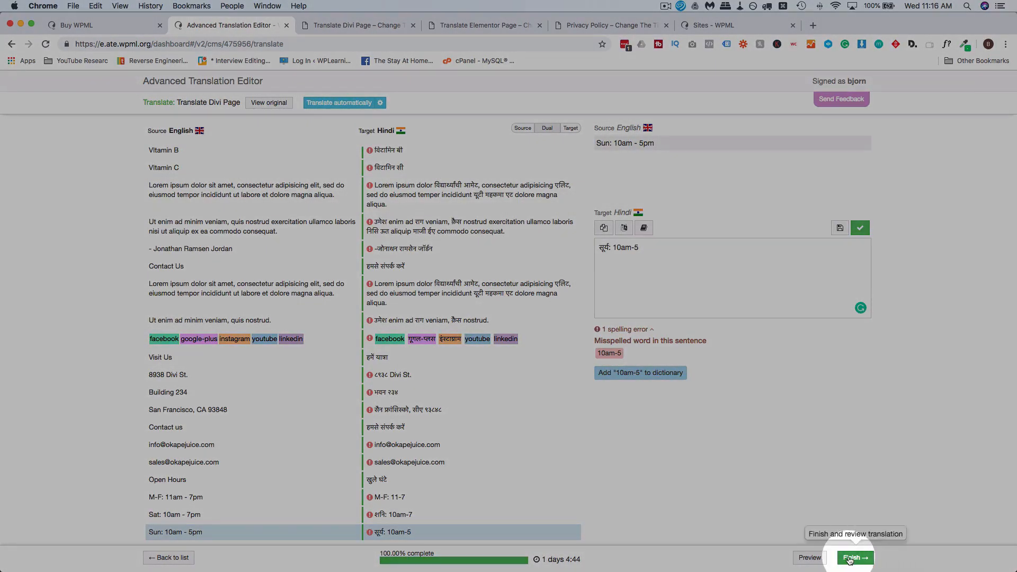
Finish the Hindi translation for review and compare its preview with the original Divi page.
{"action": "left_click", "coordinate": [854, 558]}
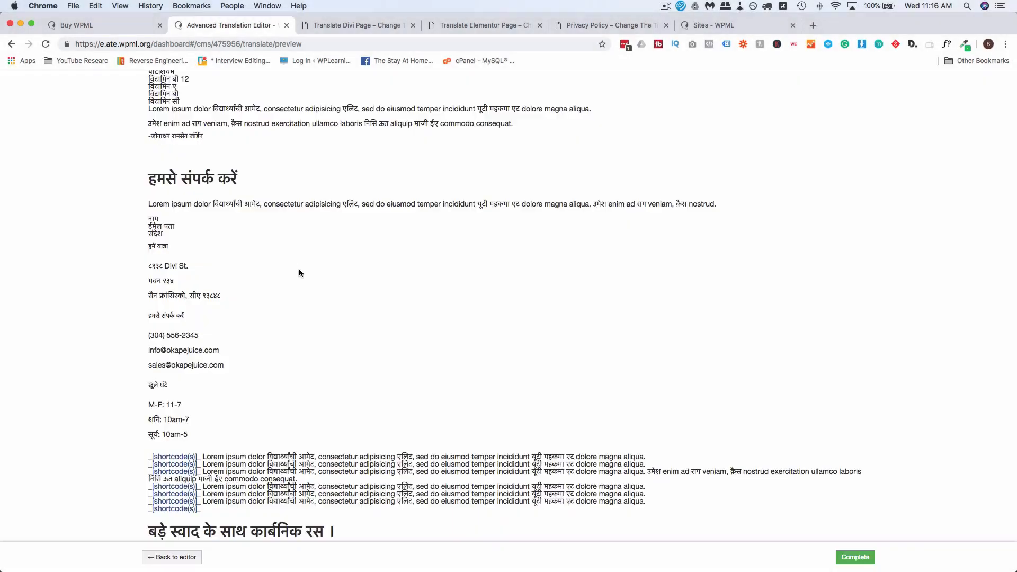
{"action": "scroll", "coordinate": [245, 333], "scroll_direction": "up", "scroll_amount": 4}
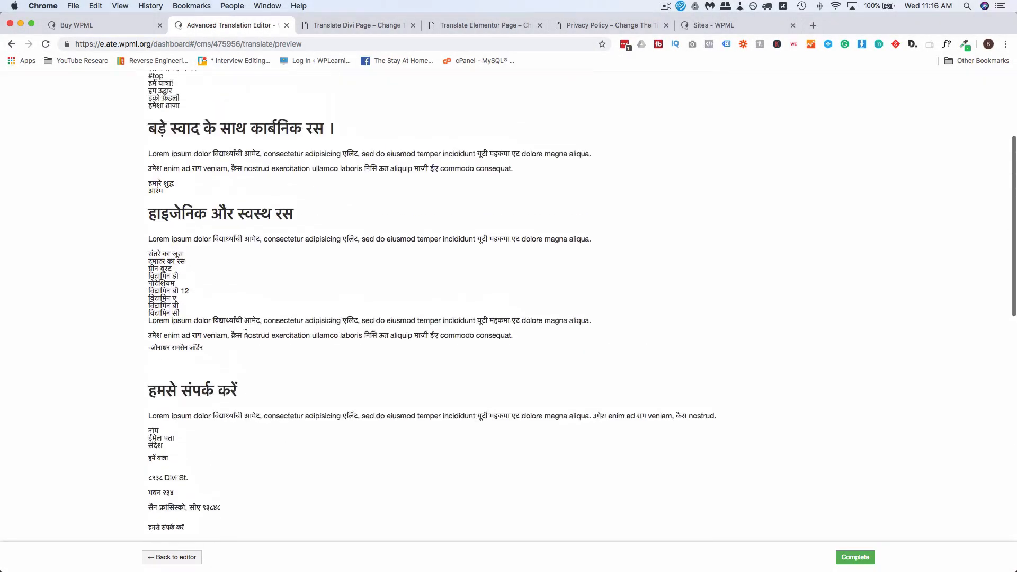
{"action": "left_click", "coordinate": [367, 27]}
{"action": "scroll", "coordinate": [418, 233], "scroll_direction": "down", "scroll_amount": 8}
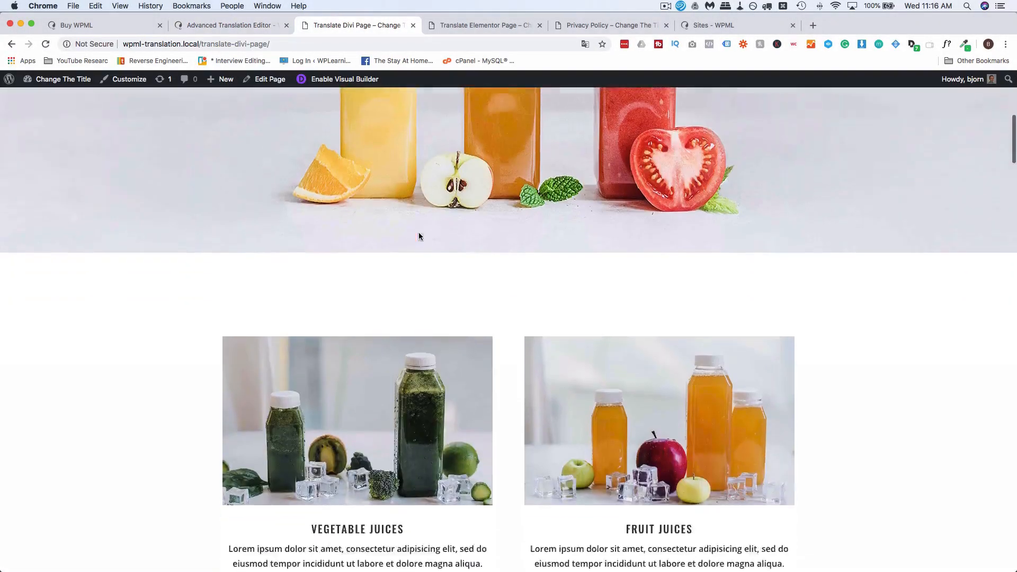
{"action": "scroll", "coordinate": [418, 235], "scroll_direction": "down", "scroll_amount": 3}
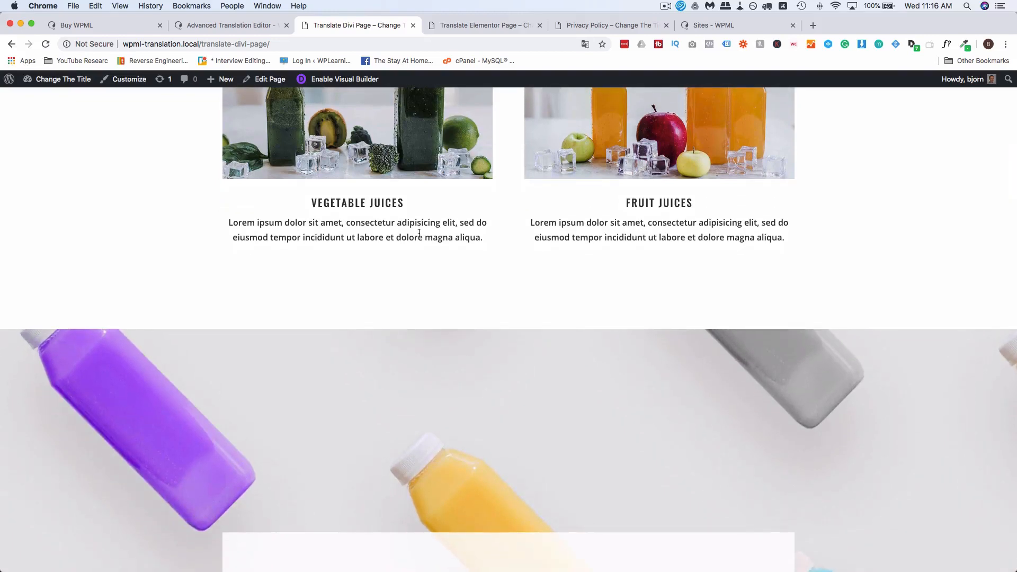
{"action": "scroll", "coordinate": [517, 288], "scroll_direction": "up", "scroll_amount": 10}
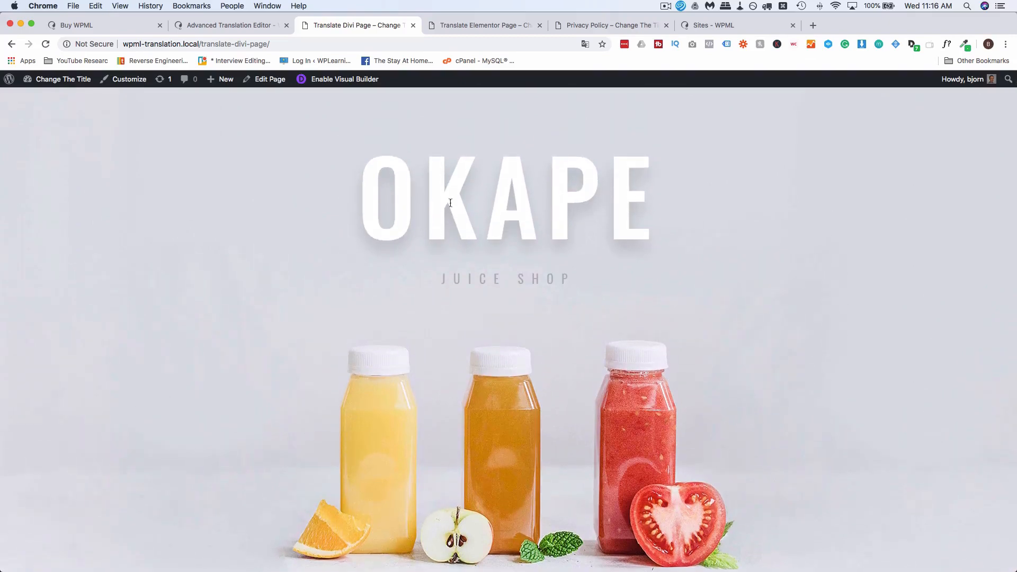
Return to the Hindi preview and declare the Translate Divi Page job complete.
{"action": "left_click", "coordinate": [209, 25]}
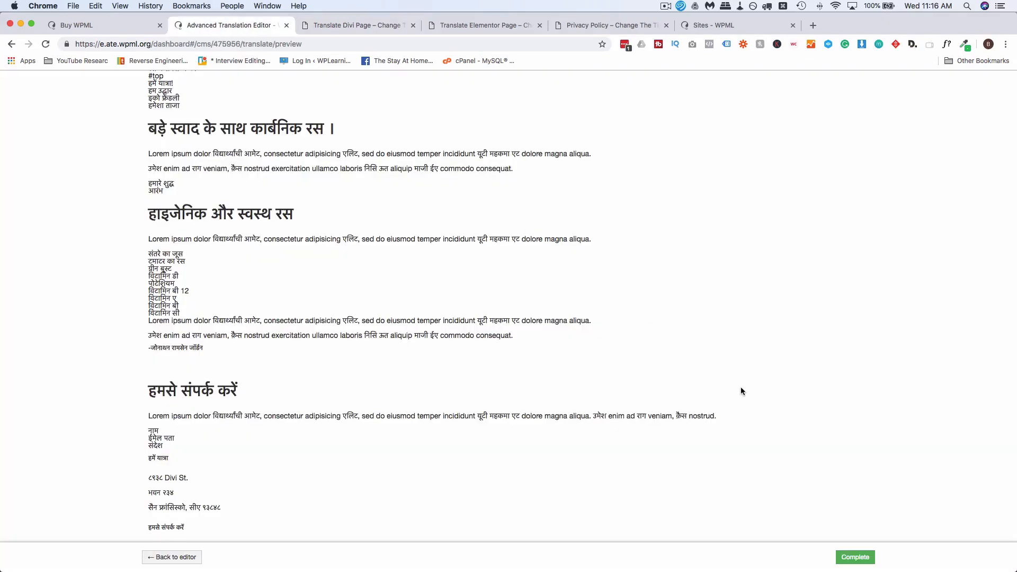
{"action": "scroll", "coordinate": [741, 391], "scroll_direction": "down", "scroll_amount": 3}
{"action": "left_click", "coordinate": [854, 557]}
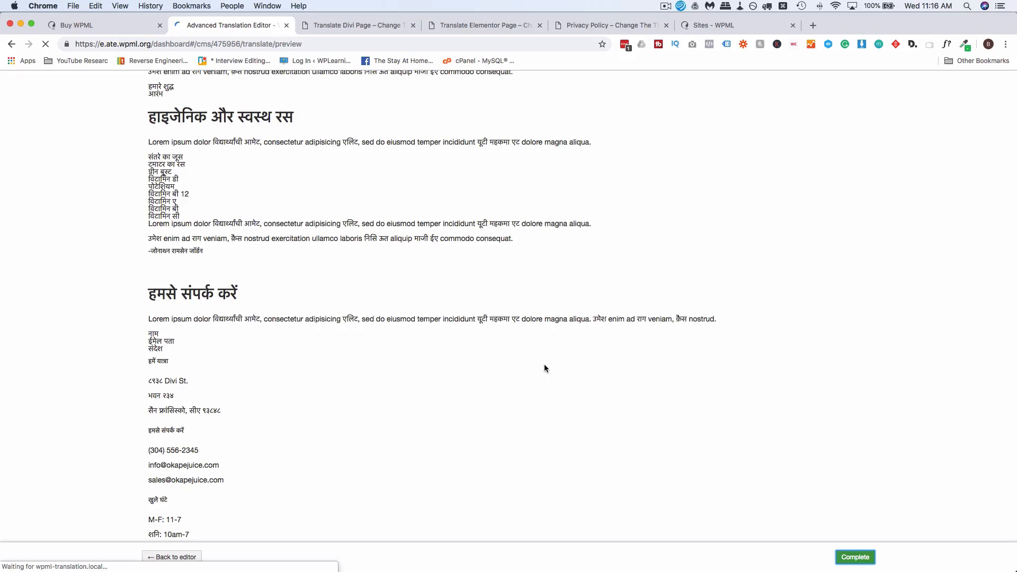
Take the English to German job for Translate Elementor Page from the queue and translate it automatically.
{"action": "scroll", "coordinate": [362, 364], "scroll_direction": "down", "scroll_amount": 5}
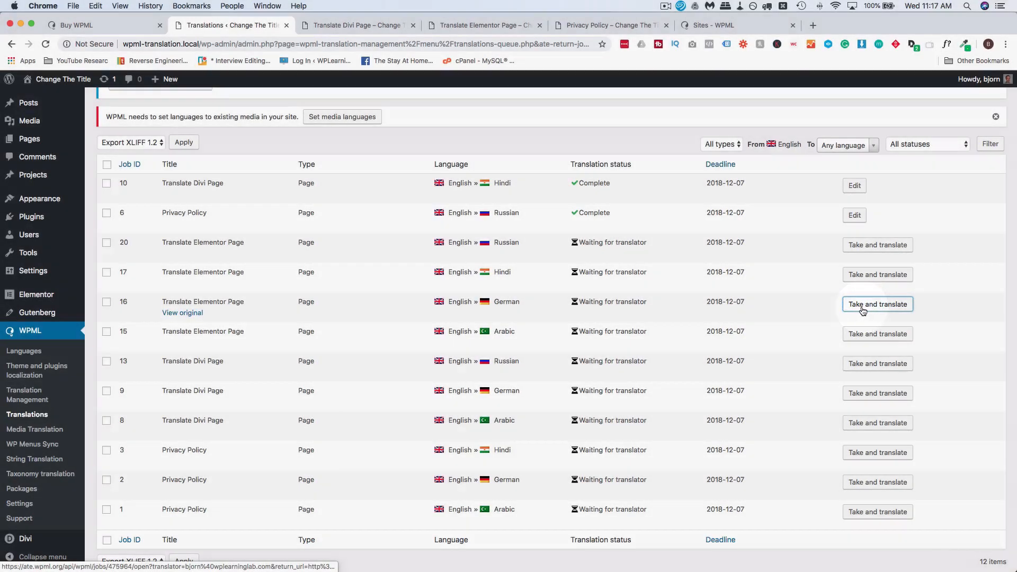
{"action": "left_click", "coordinate": [862, 306]}
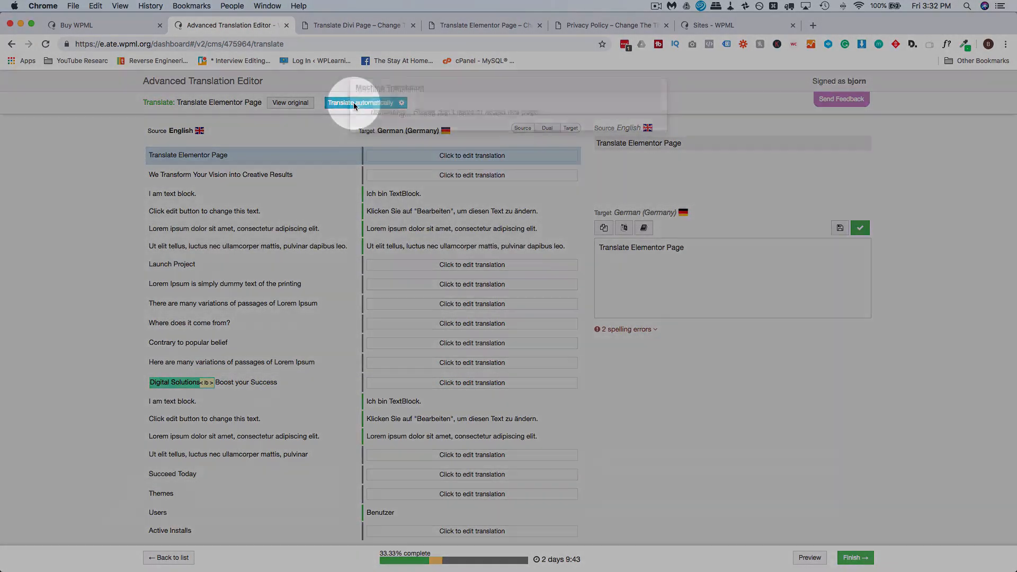
{"action": "left_click", "coordinate": [355, 104]}
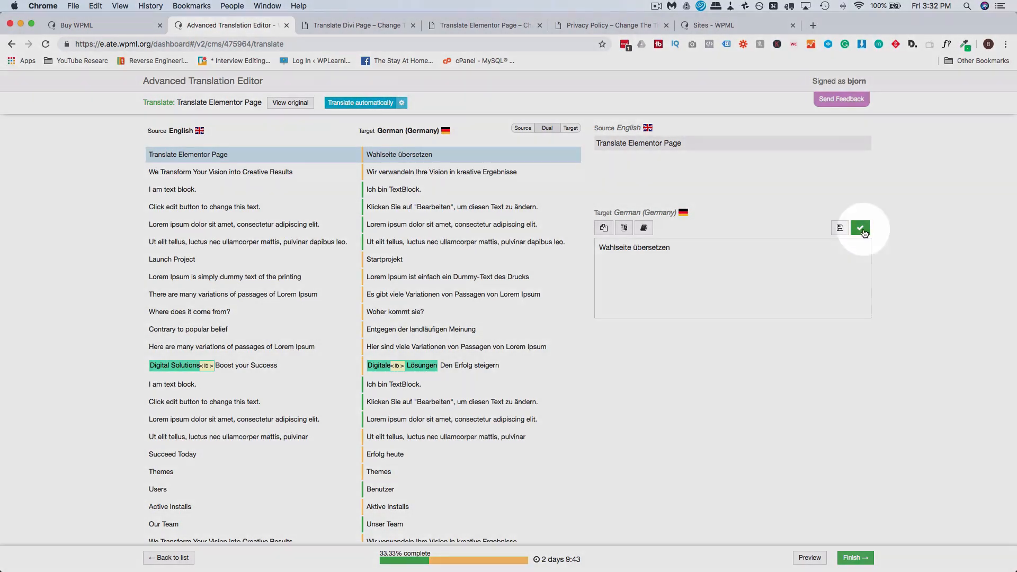
Save and complete every German segment of Translate Elementor Page and finish the translation.
{"action": "left_click", "coordinate": [862, 231]}
{"action": "left_click", "coordinate": [862, 230]}
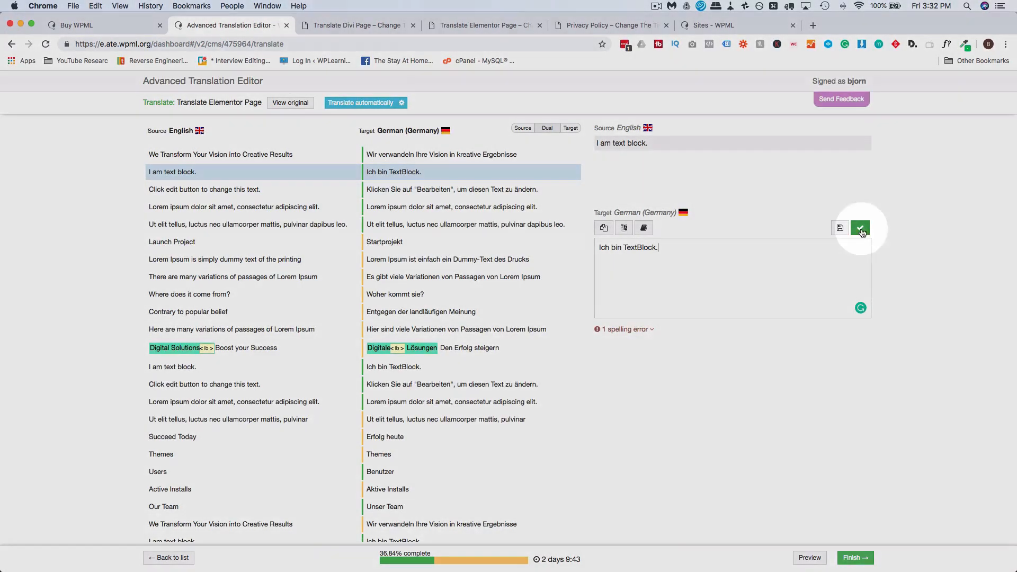
{"action": "left_click", "coordinate": [860, 229]}
{"action": "left_click", "coordinate": [861, 230]}
{"action": "left_click", "coordinate": [861, 230]}
{"action": "left_click", "coordinate": [861, 229]}
{"action": "left_click", "coordinate": [860, 229]}
{"action": "left_click", "coordinate": [861, 229]}
{"action": "double_click", "coordinate": [861, 230]}
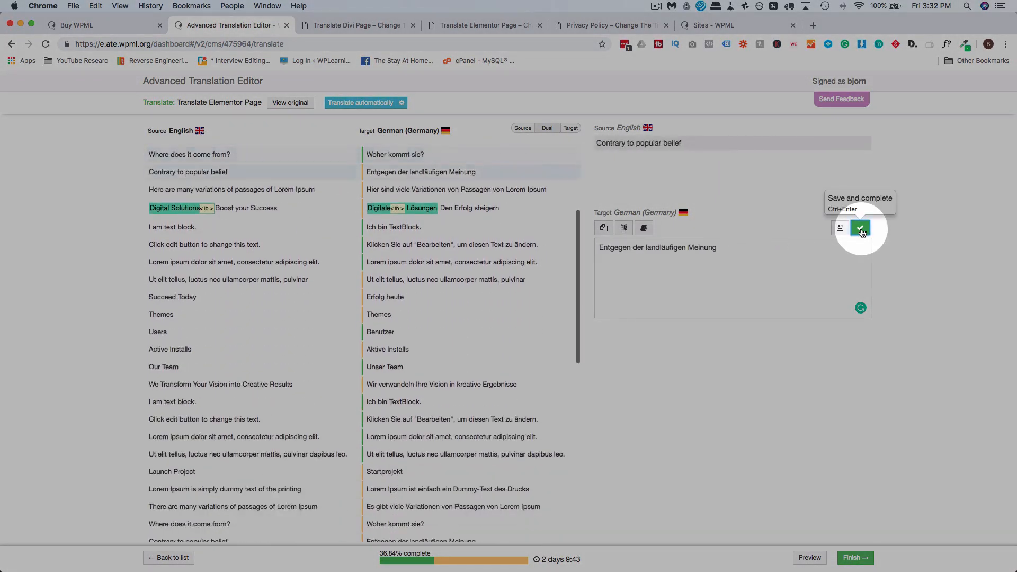
{"action": "double_click", "coordinate": [861, 230]}
{"action": "left_click", "coordinate": [861, 229]}
{"action": "double_click", "coordinate": [861, 229]}
{"action": "left_click", "coordinate": [861, 229]}
{"action": "double_click", "coordinate": [861, 229]}
{"action": "left_click", "coordinate": [861, 229]}
{"action": "left_click", "coordinate": [861, 229]}
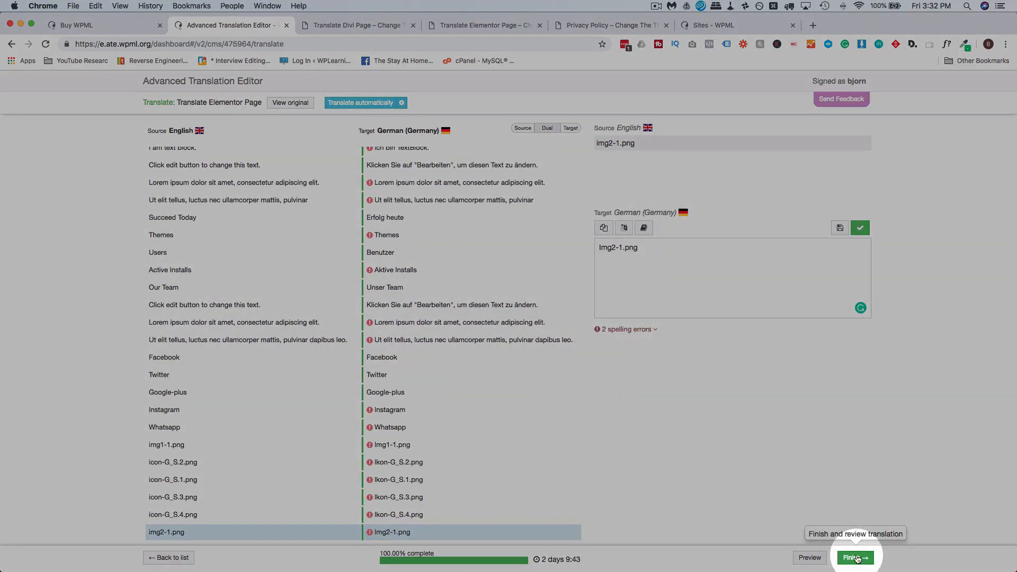
{"action": "left_click", "coordinate": [857, 558]}
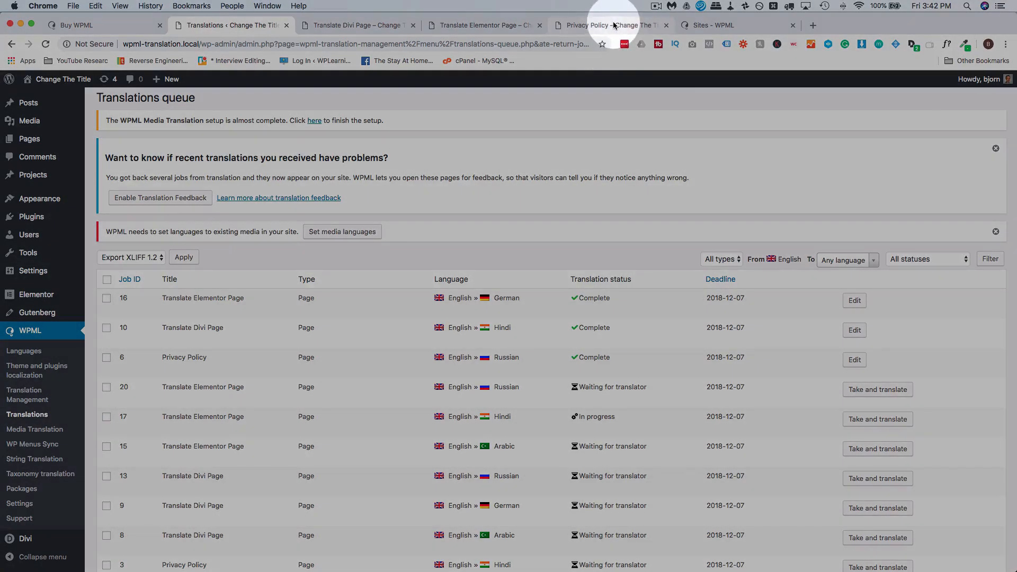
View the Privacy Policy page, switch it to Russian with the site menu's language switcher, and dismiss the browser's translation offer.
{"action": "left_click", "coordinate": [614, 25]}
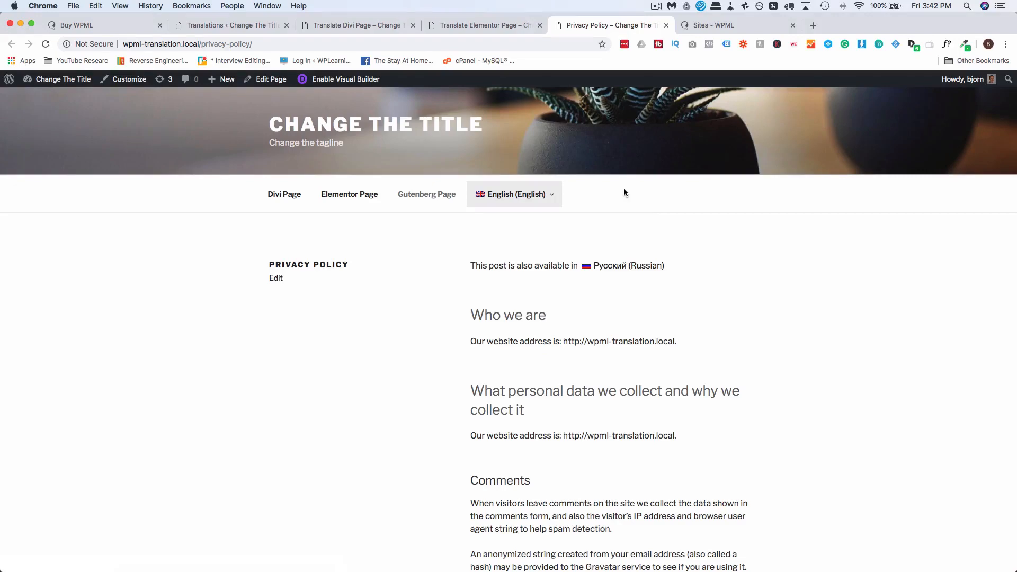
{"action": "mouse_move", "coordinate": [547, 194]}
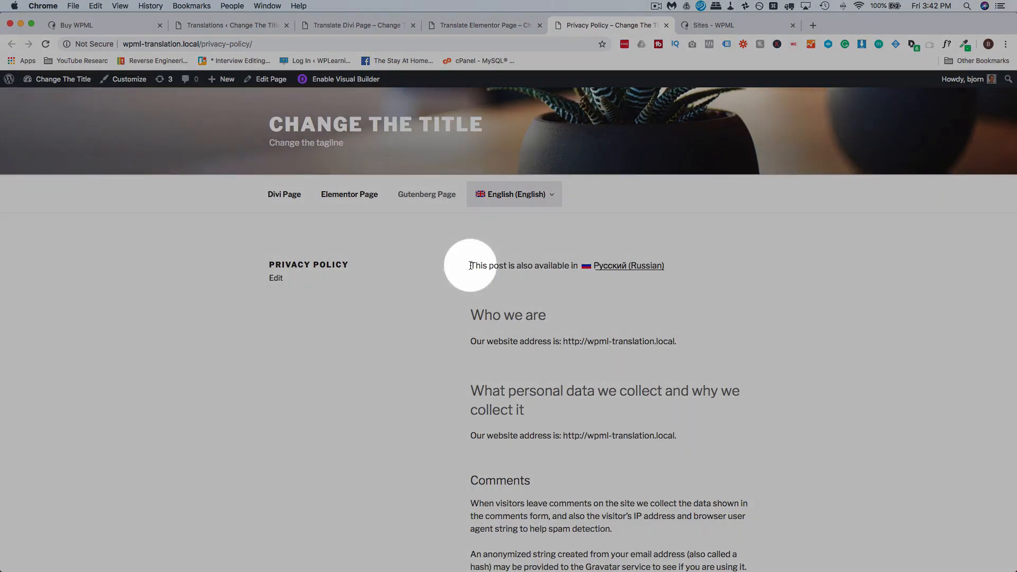
{"action": "left_click_drag", "start_coordinate": [471, 266], "coordinate": [562, 263]}
{"action": "left_click_drag", "start_coordinate": [575, 262], "coordinate": [578, 263]}
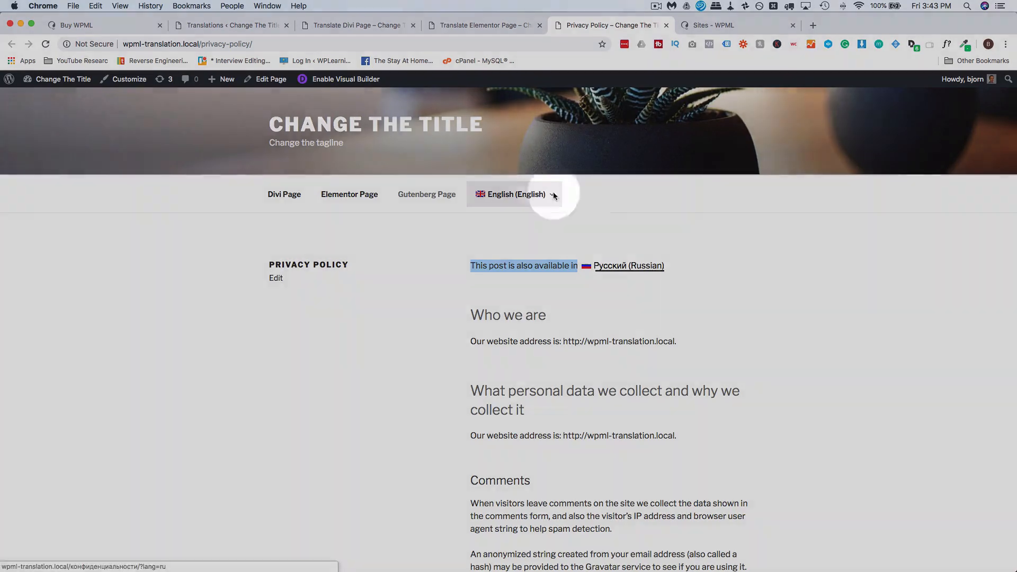
{"action": "mouse_move", "coordinate": [549, 200]}
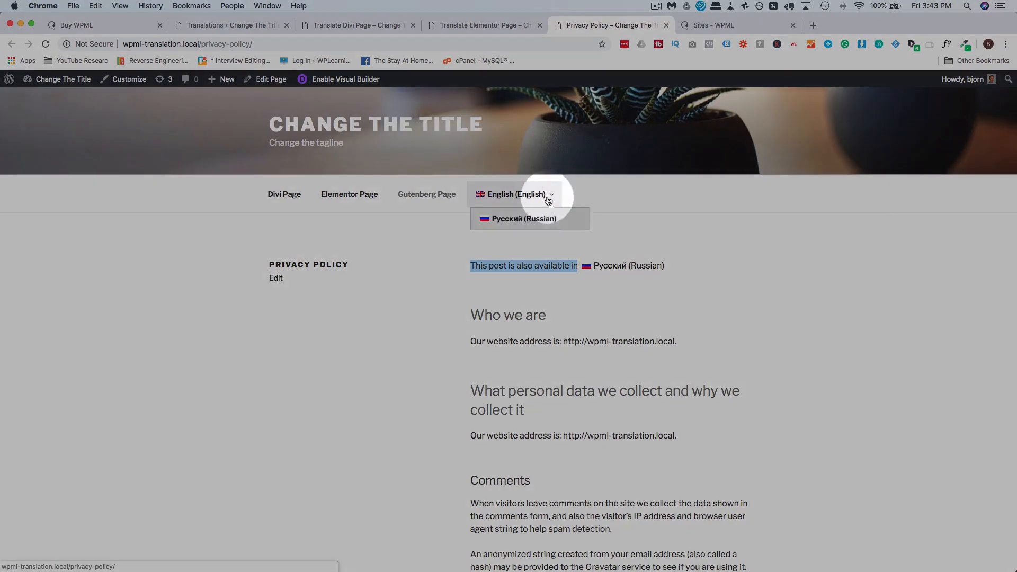
{"action": "left_click", "coordinate": [517, 224]}
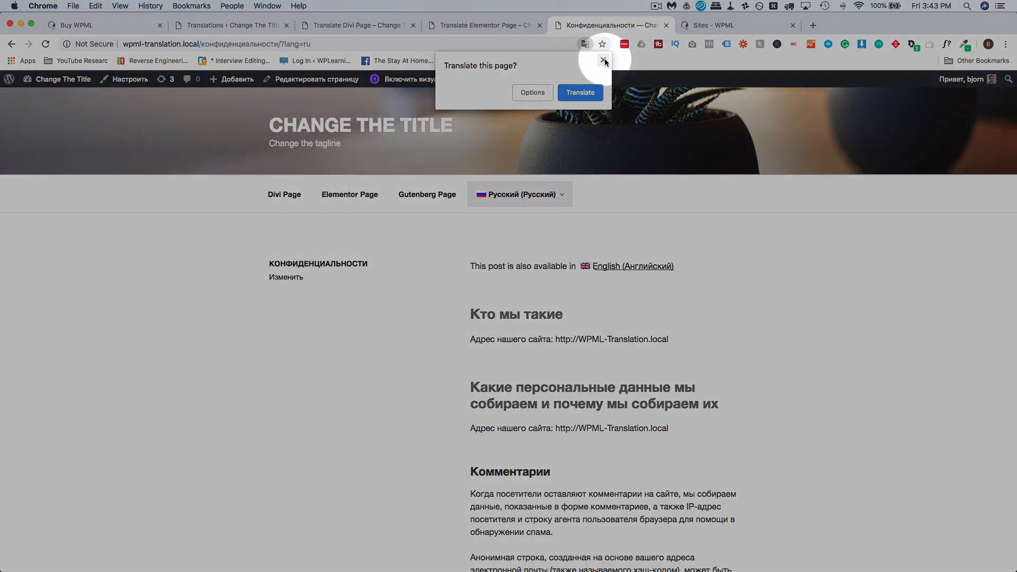
{"action": "left_click", "coordinate": [603, 60]}
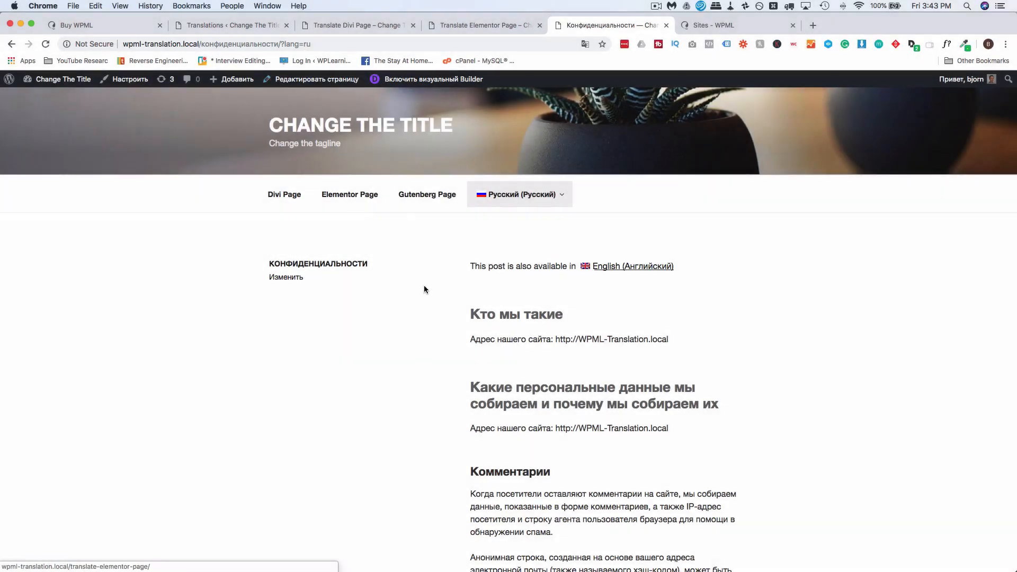
Review the Russian Privacy Policy down to its end and check the translated slug in the page address.
{"action": "scroll", "coordinate": [425, 288], "scroll_direction": "down", "scroll_amount": 10}
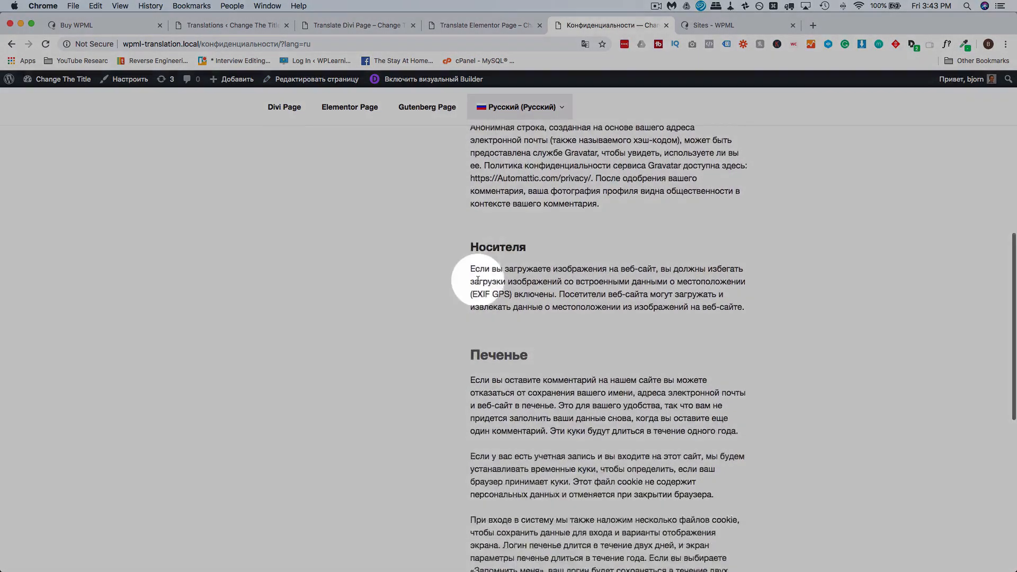
{"action": "scroll", "coordinate": [478, 280], "scroll_direction": "down", "scroll_amount": 8}
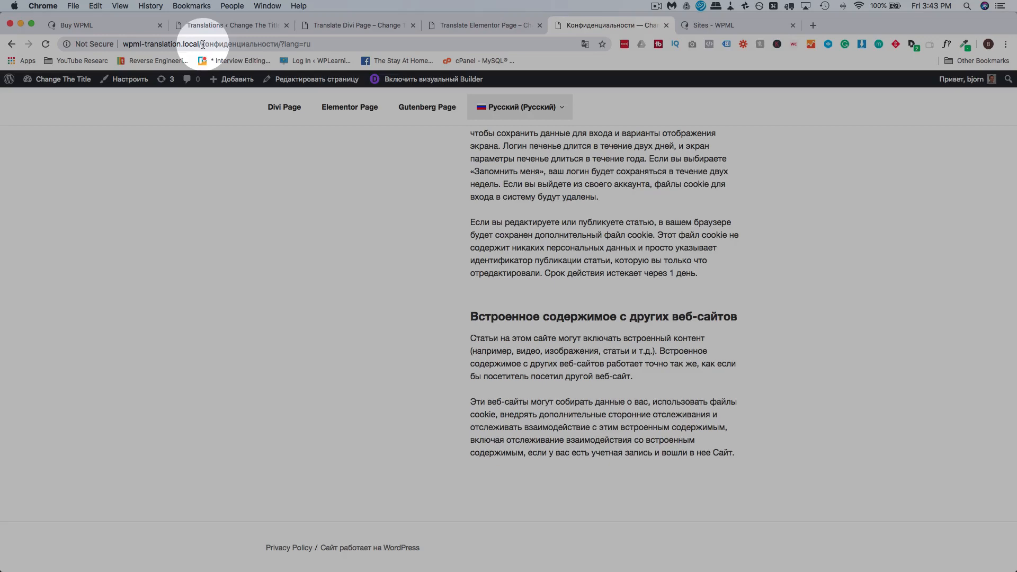
{"action": "left_click_drag", "start_coordinate": [202, 45], "coordinate": [277, 46]}
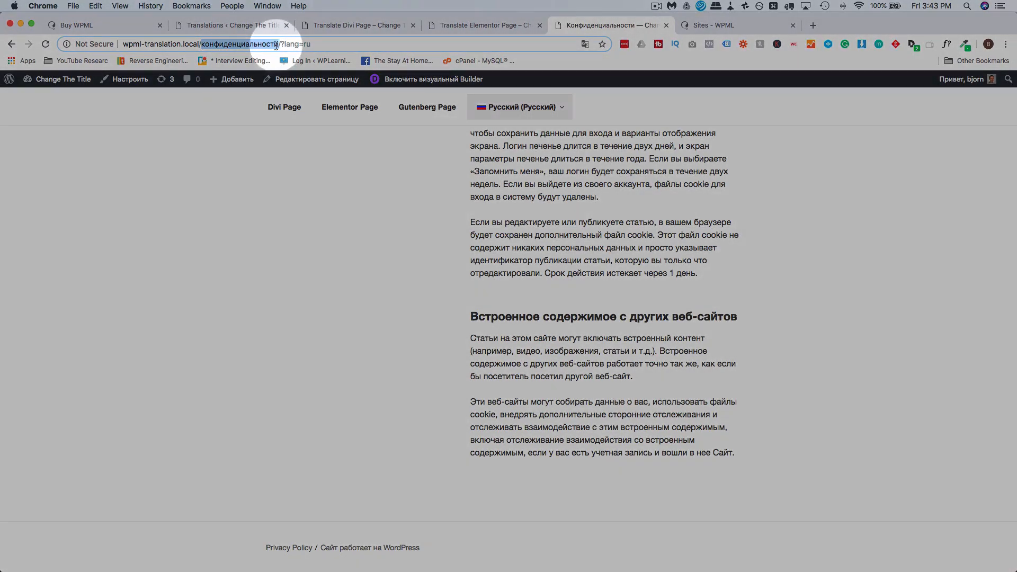
{"action": "scroll", "coordinate": [431, 335], "scroll_direction": "up", "scroll_amount": 15}
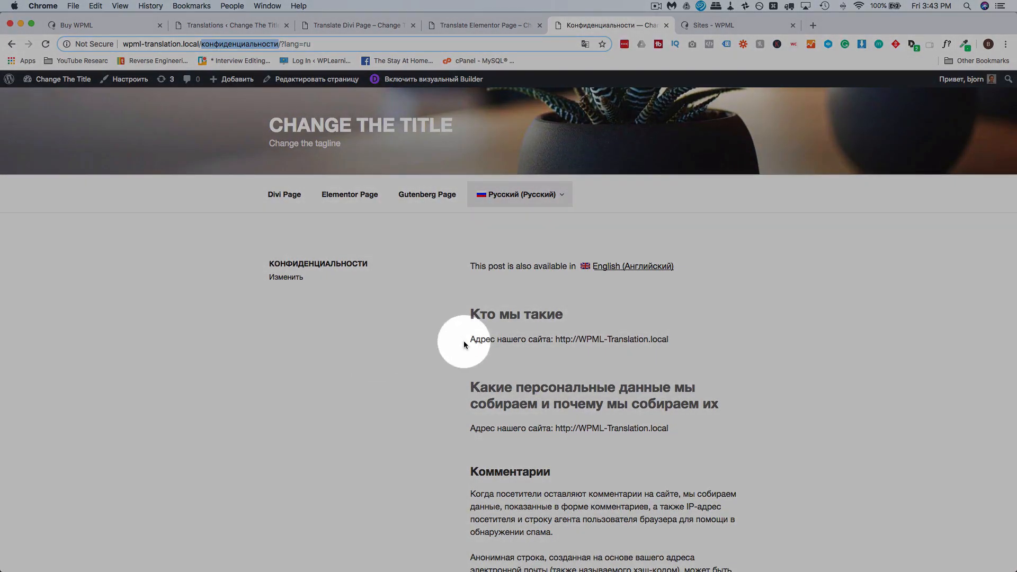
{"action": "mouse_move", "coordinate": [546, 197]}
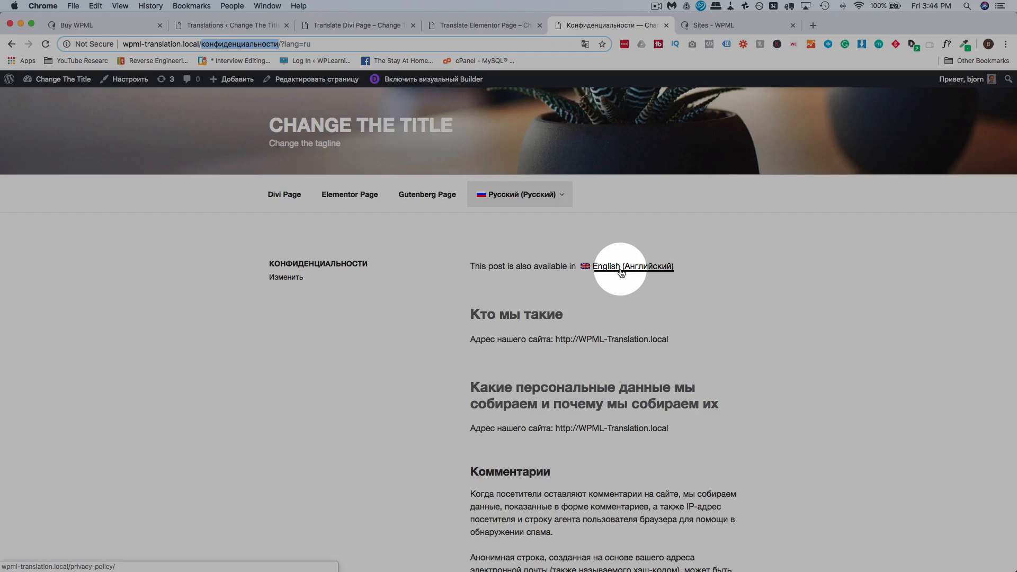
View the Translate Elementor Page, switch it to German with its footer language switcher, and dismiss the browser's translation offer.
{"action": "left_click", "coordinate": [503, 27]}
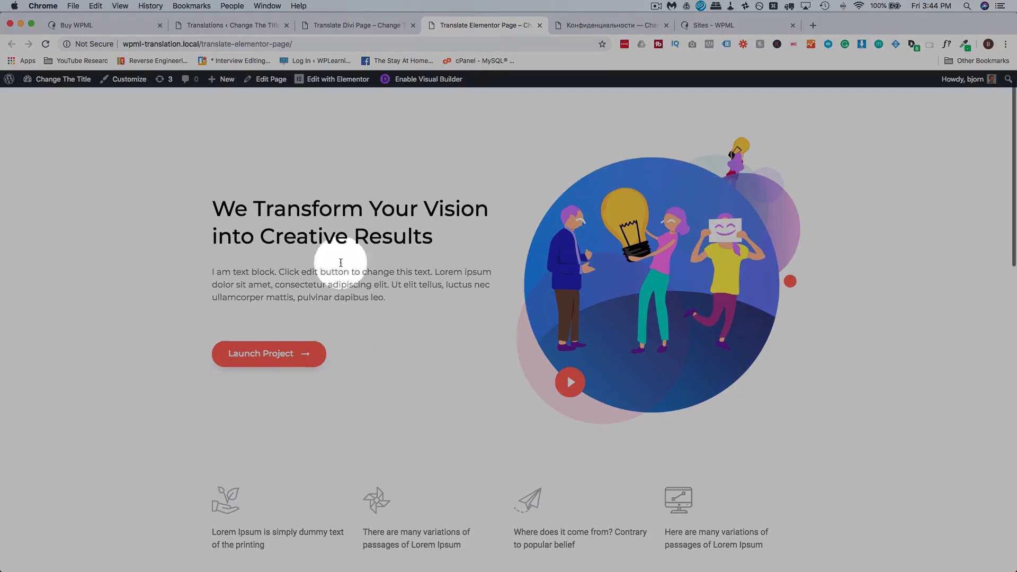
{"action": "scroll", "coordinate": [469, 390], "scroll_direction": "down", "scroll_amount": 7}
{"action": "scroll", "coordinate": [469, 393], "scroll_direction": "down", "scroll_amount": 8}
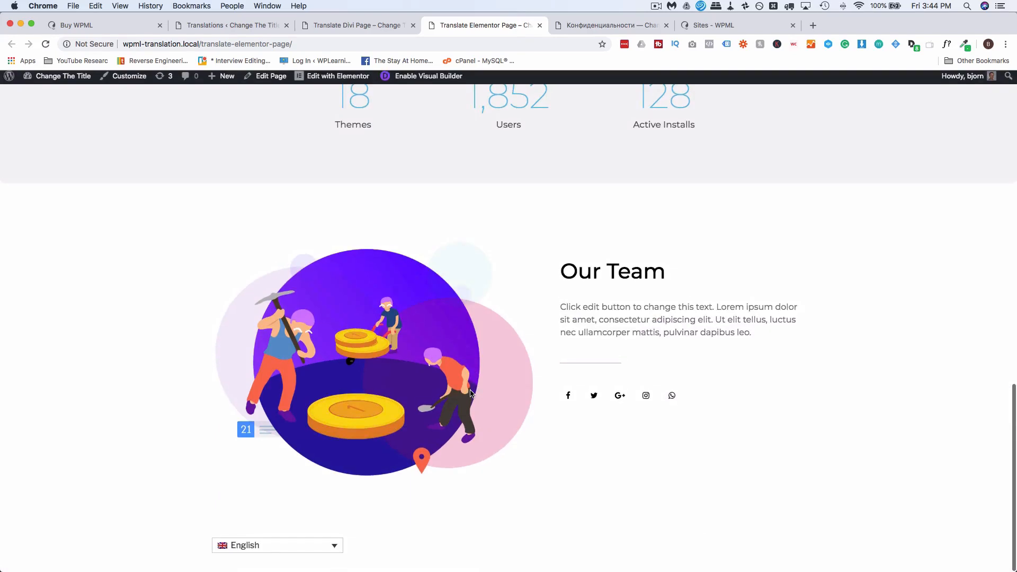
{"action": "left_click", "coordinate": [334, 548]}
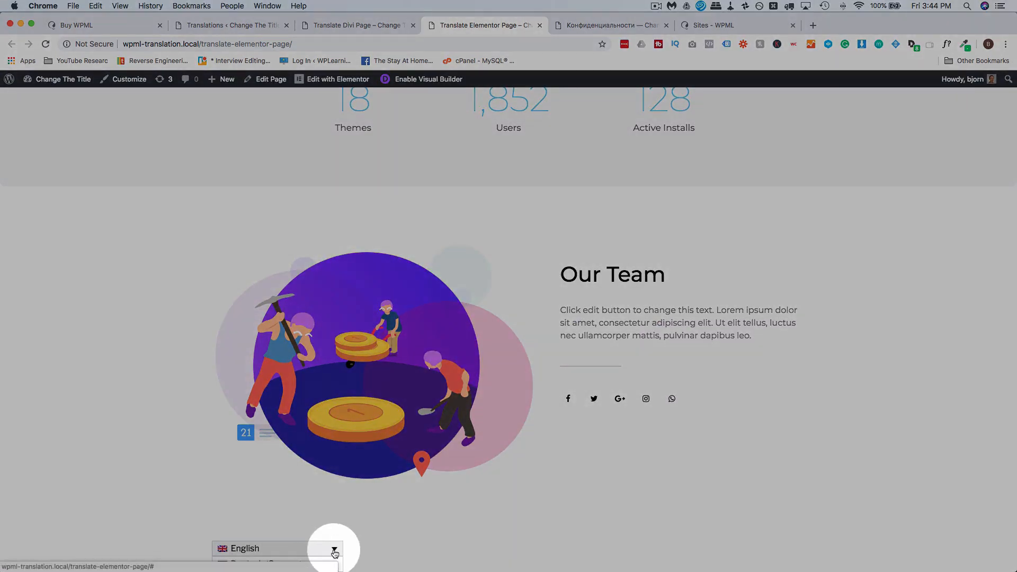
{"action": "left_click", "coordinate": [285, 565]}
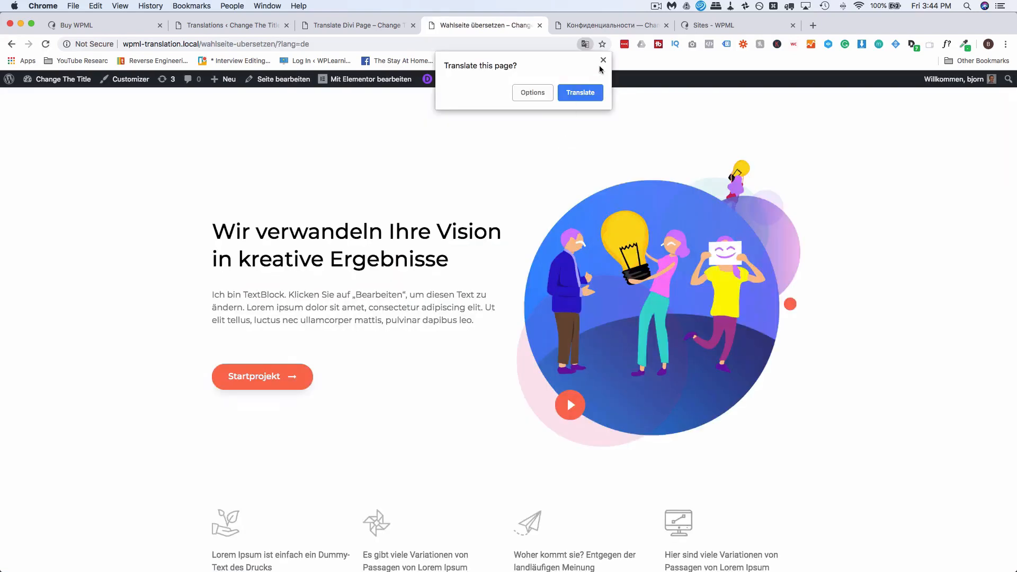
{"action": "left_click", "coordinate": [603, 62]}
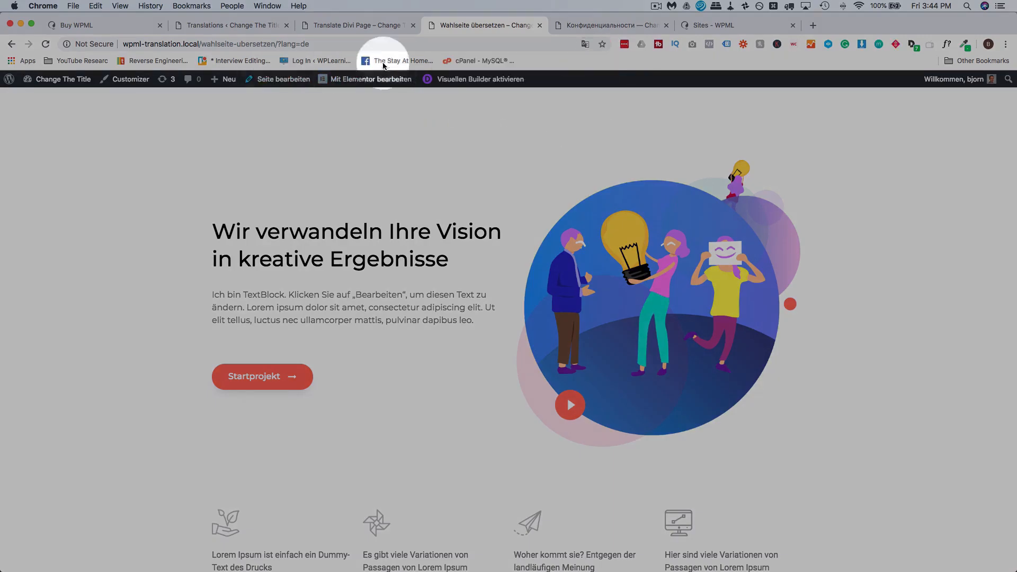
Review the German version of the Elementor page from its headline down to the team section.
{"action": "scroll", "coordinate": [445, 244], "scroll_direction": "down", "scroll_amount": 1}
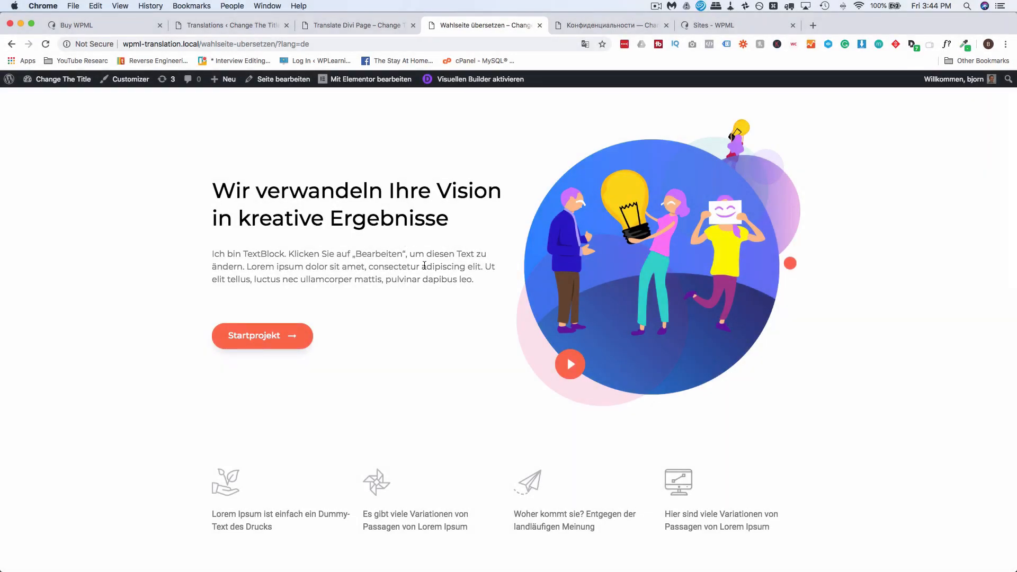
{"action": "scroll", "coordinate": [425, 266], "scroll_direction": "down", "scroll_amount": 5}
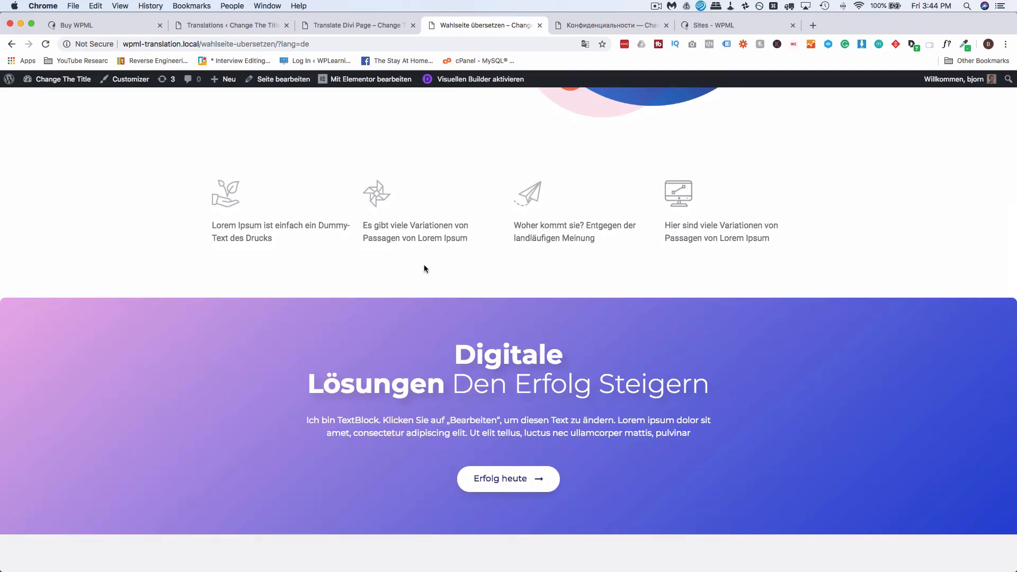
{"action": "scroll", "coordinate": [424, 266], "scroll_direction": "down", "scroll_amount": 7}
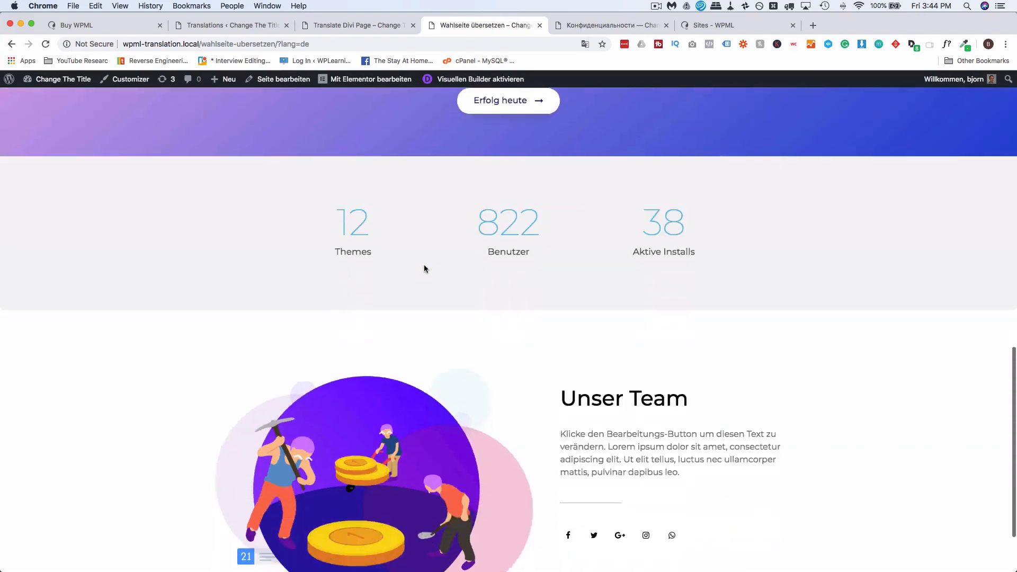
{"action": "left_click", "coordinate": [507, 325]}
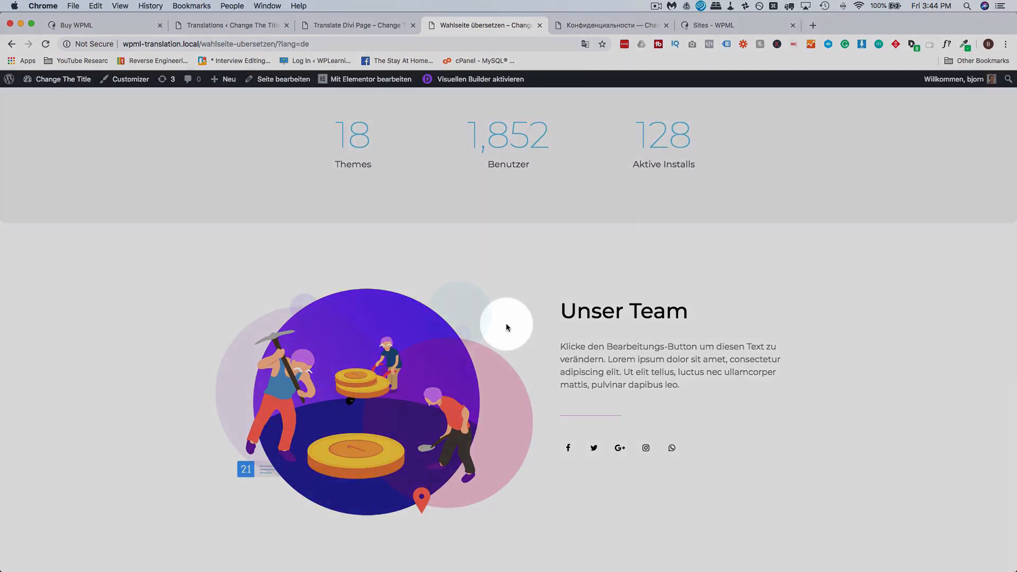
View the Translate Divi Page down to its footer and switch it to Hindi with the language switcher there.
{"action": "left_click", "coordinate": [369, 26]}
{"action": "scroll", "coordinate": [373, 332], "scroll_direction": "down", "scroll_amount": 10}
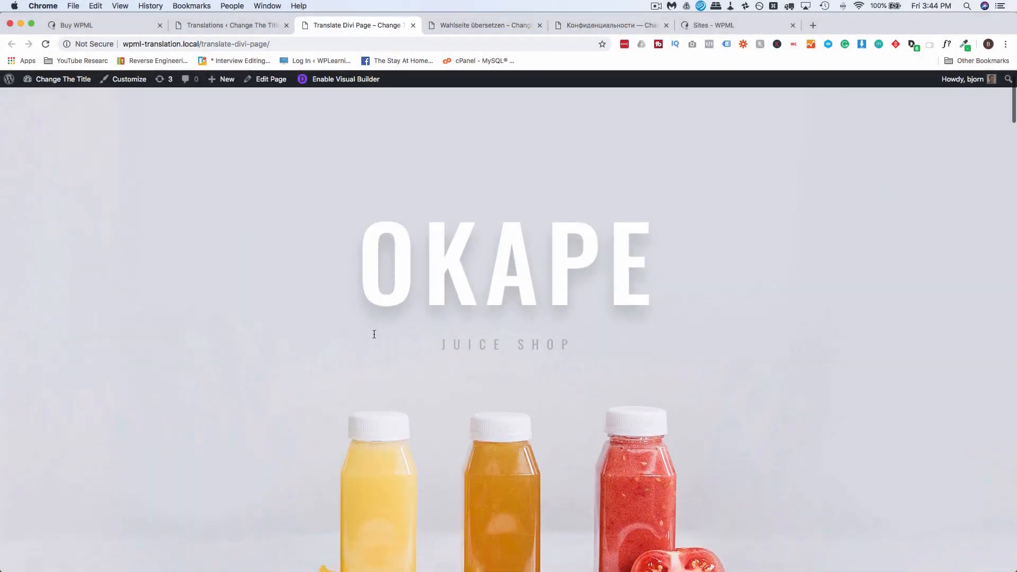
{"action": "scroll", "coordinate": [374, 334], "scroll_direction": "down", "scroll_amount": 15}
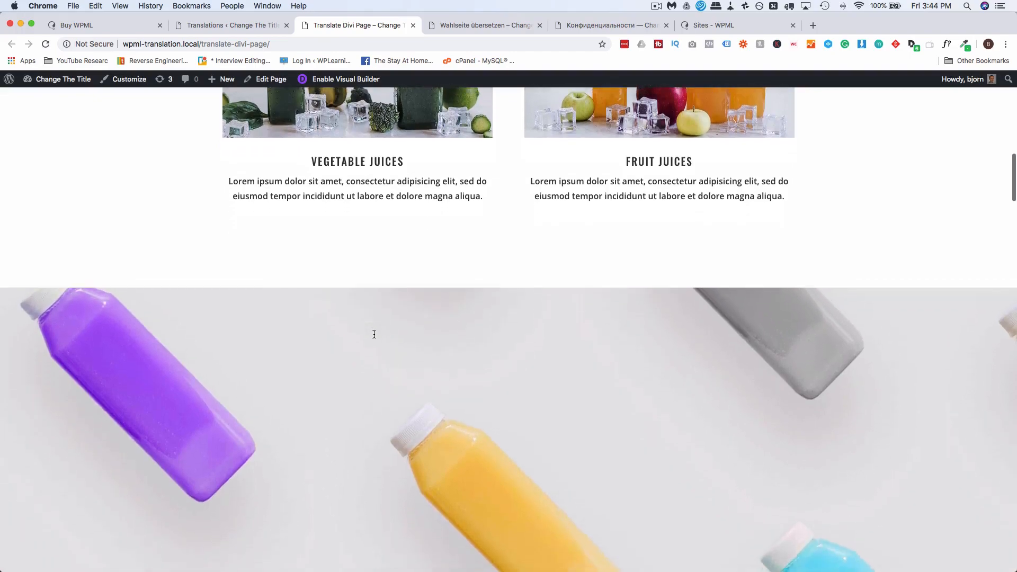
{"action": "scroll", "coordinate": [374, 334], "scroll_direction": "down", "scroll_amount": 15}
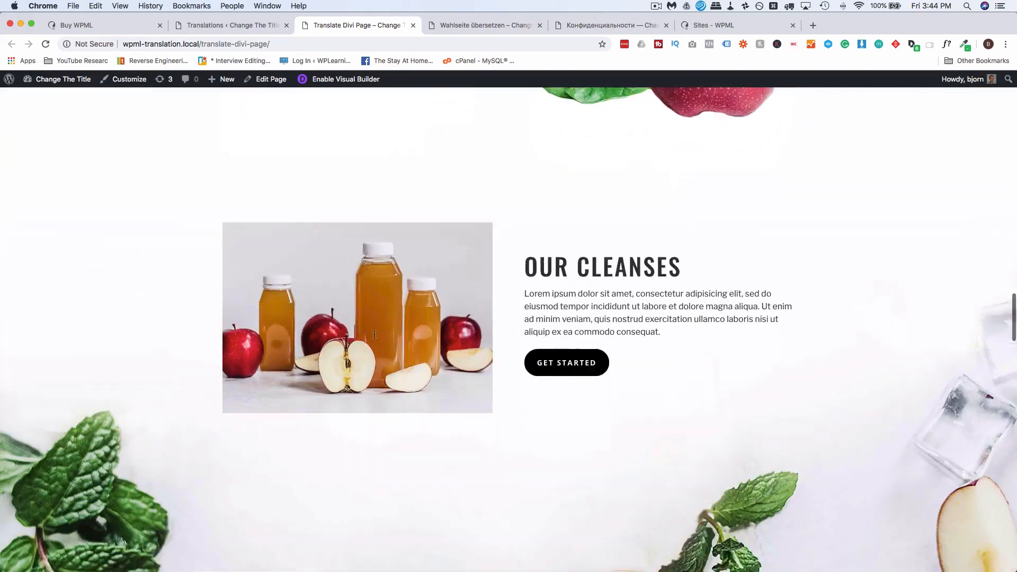
{"action": "scroll", "coordinate": [374, 334], "scroll_direction": "down", "scroll_amount": 10}
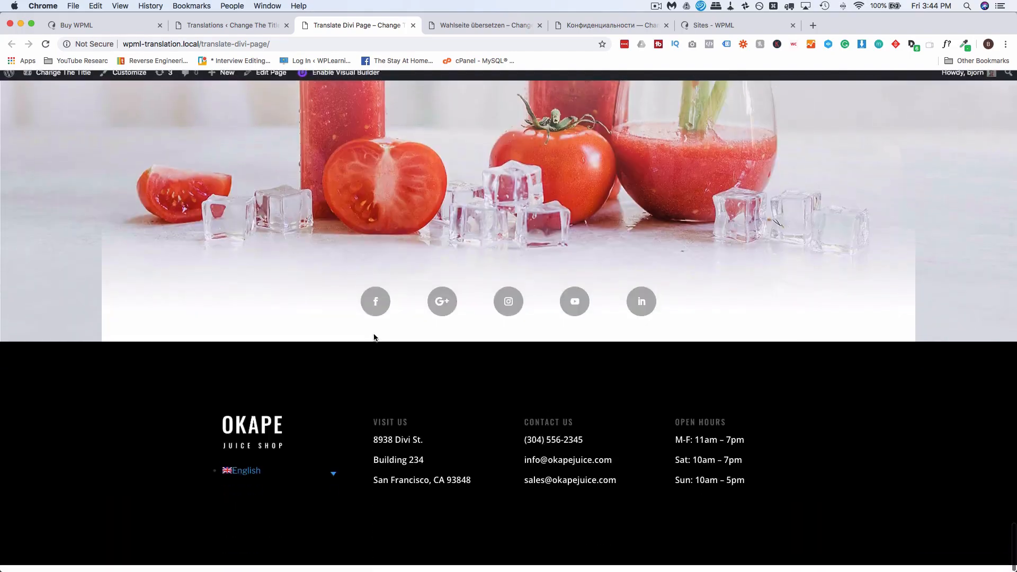
{"action": "left_click", "coordinate": [330, 482]}
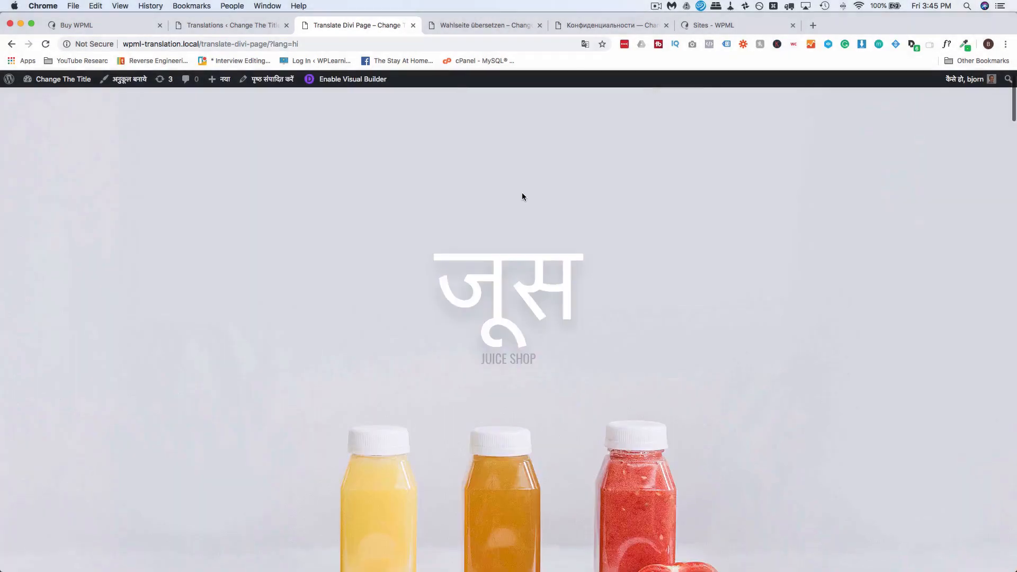
Examine the Hindi version of the Divi page, checking the subtitle under the main title and the sections below.
{"action": "scroll", "coordinate": [531, 248], "scroll_direction": "down", "scroll_amount": 5}
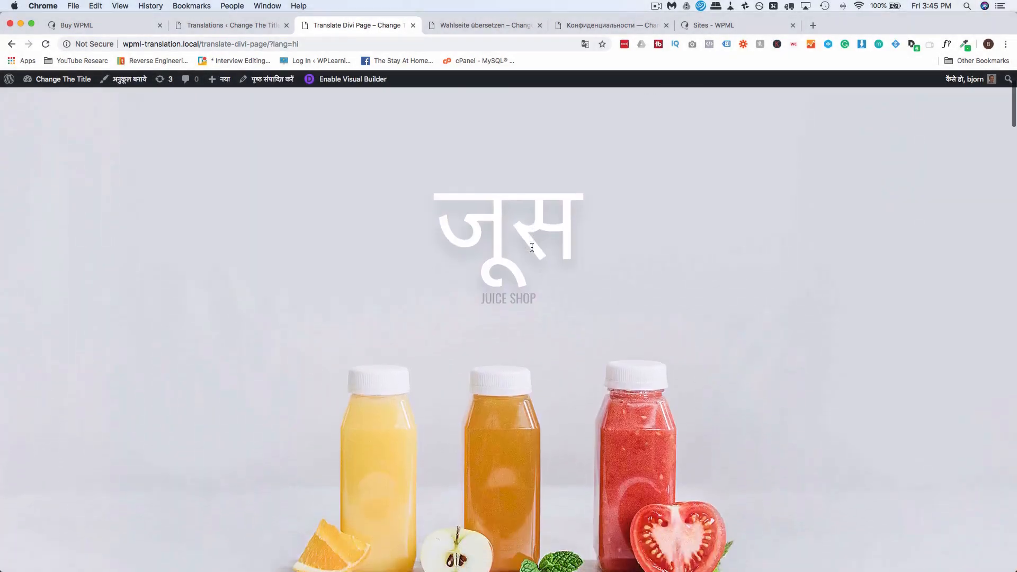
{"action": "left_click_drag", "start_coordinate": [495, 162], "coordinate": [527, 161]}
{"action": "left_click", "coordinate": [527, 163]}
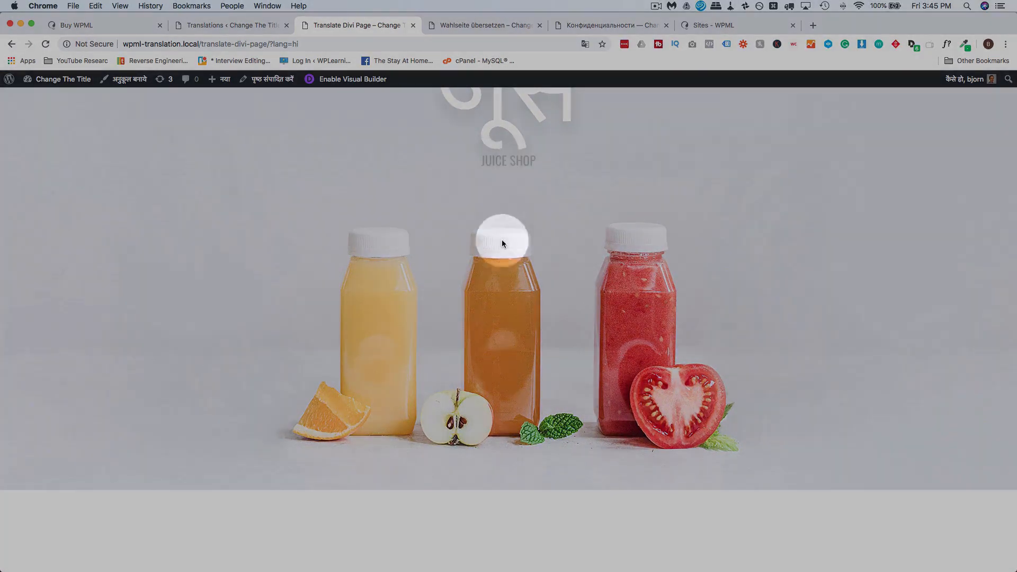
{"action": "scroll", "coordinate": [501, 247], "scroll_direction": "down", "scroll_amount": 6}
{"action": "scroll", "coordinate": [502, 250], "scroll_direction": "down", "scroll_amount": 10}
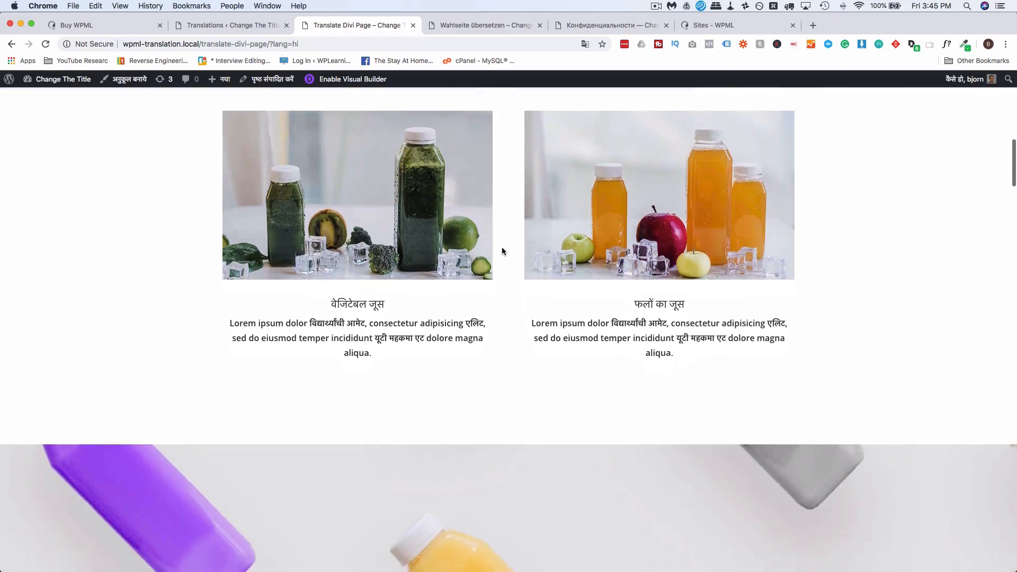
{"action": "scroll", "coordinate": [502, 251], "scroll_direction": "down", "scroll_amount": 10}
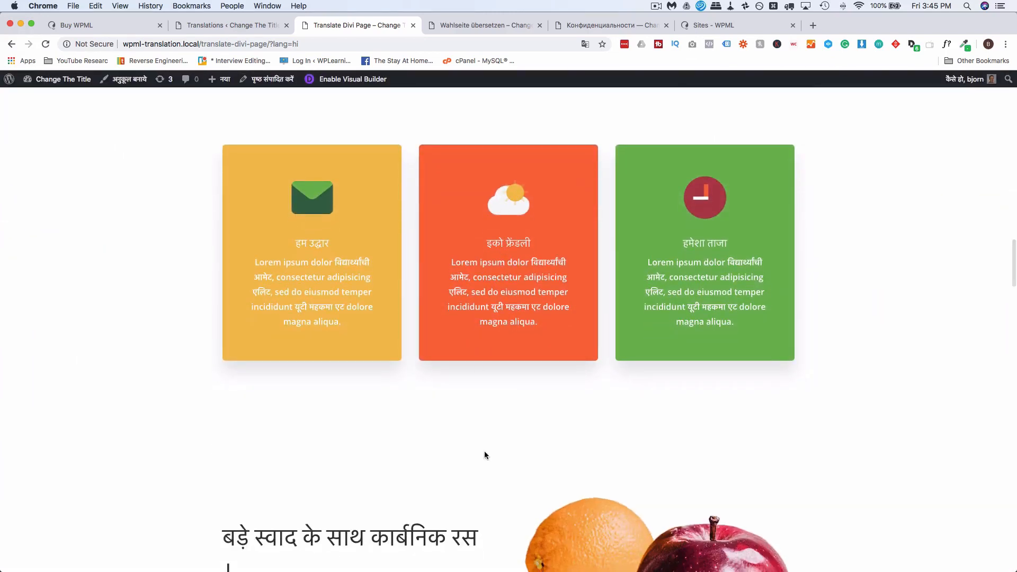
{"action": "scroll", "coordinate": [484, 450], "scroll_direction": "down", "scroll_amount": 6}
{"action": "scroll", "coordinate": [484, 450], "scroll_direction": "down", "scroll_amount": 5}
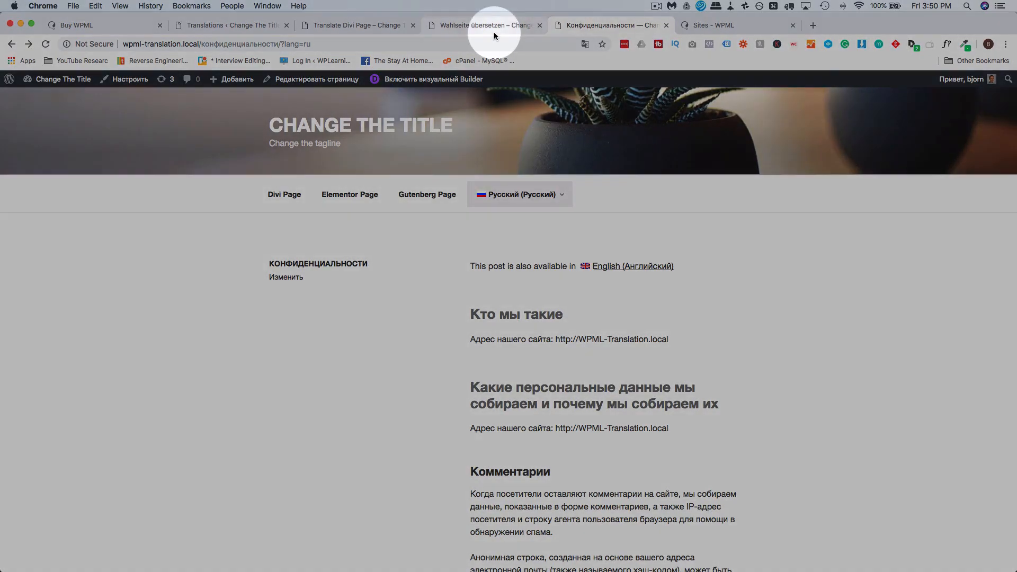
Open the German Elementor page for editing in Elementor and select the full title text of its main heading.
{"action": "left_click", "coordinate": [494, 30]}
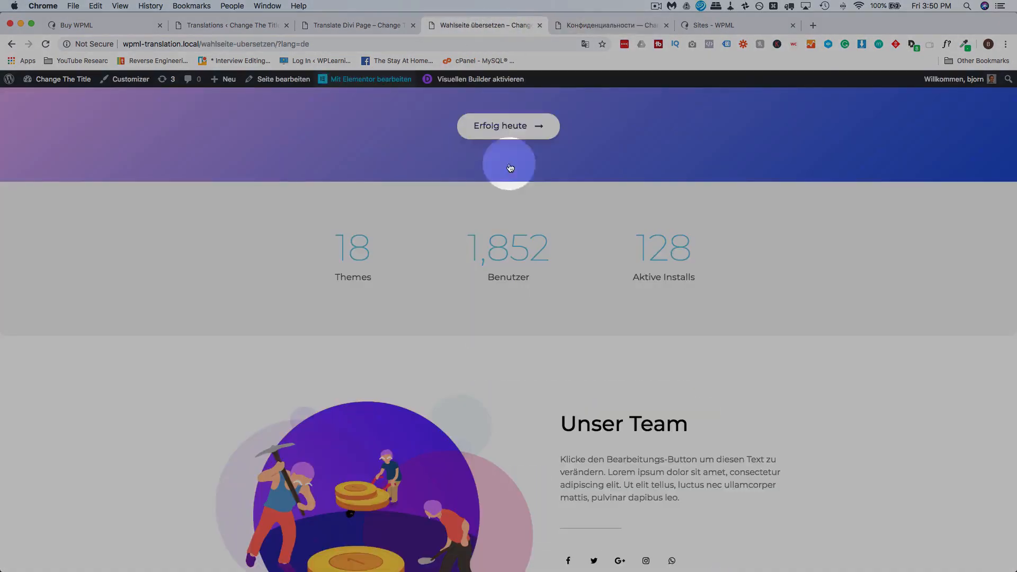
{"action": "left_click", "coordinate": [369, 81]}
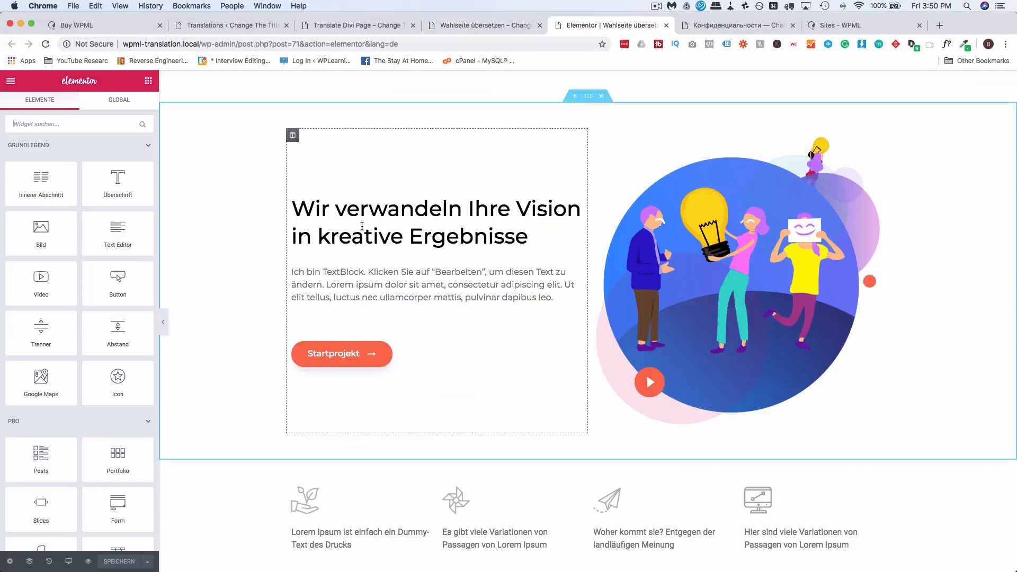
{"action": "left_click", "coordinate": [464, 218]}
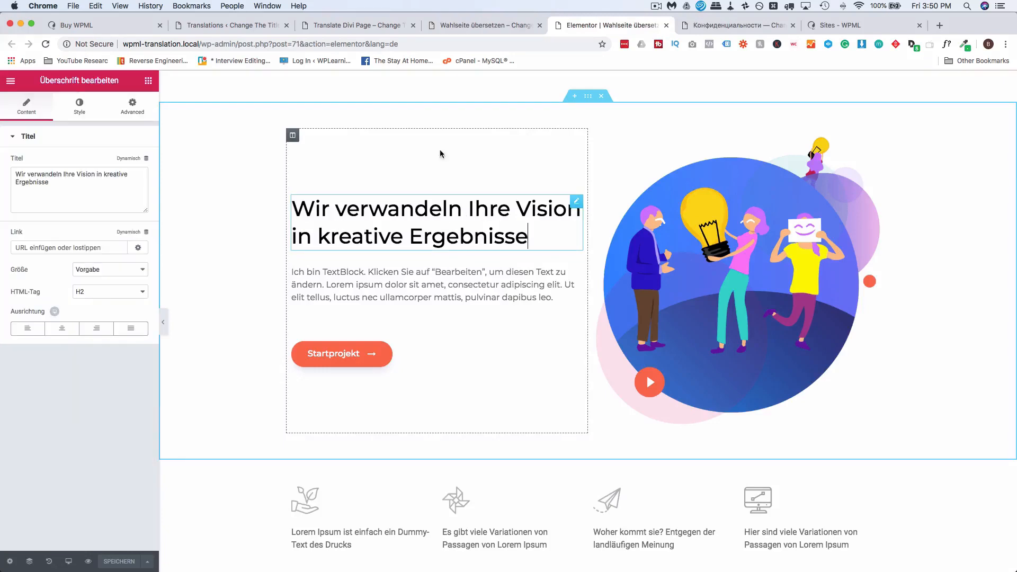
{"action": "left_click", "coordinate": [490, 27]}
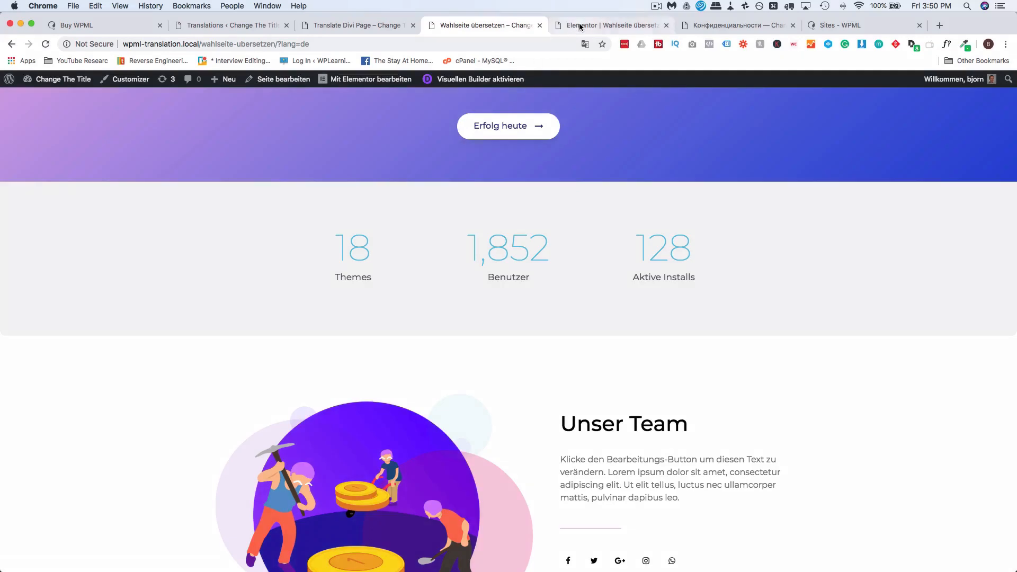
{"action": "left_click", "coordinate": [582, 27]}
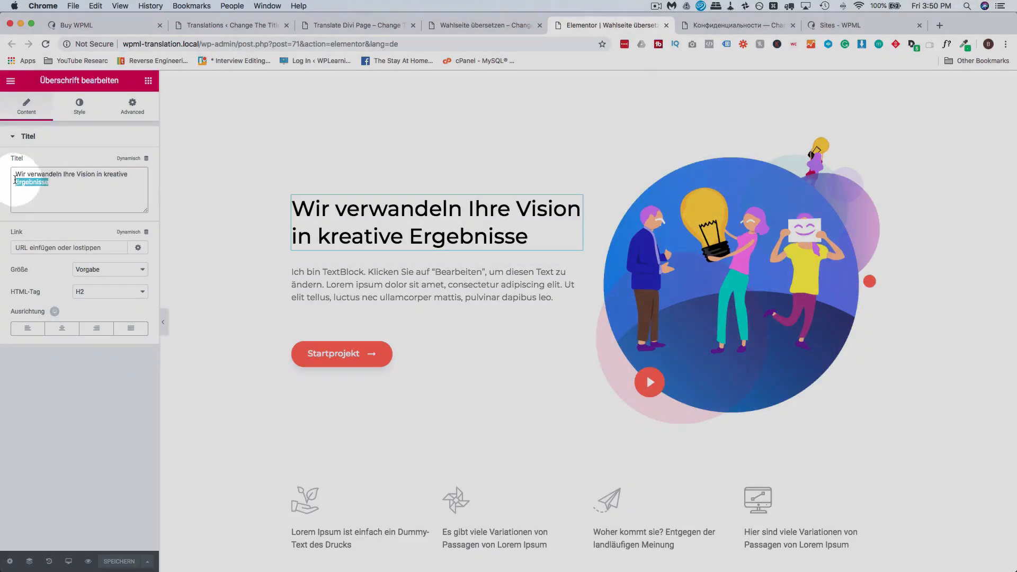
{"action": "left_click_drag", "start_coordinate": [51, 182], "coordinate": [13, 175]}
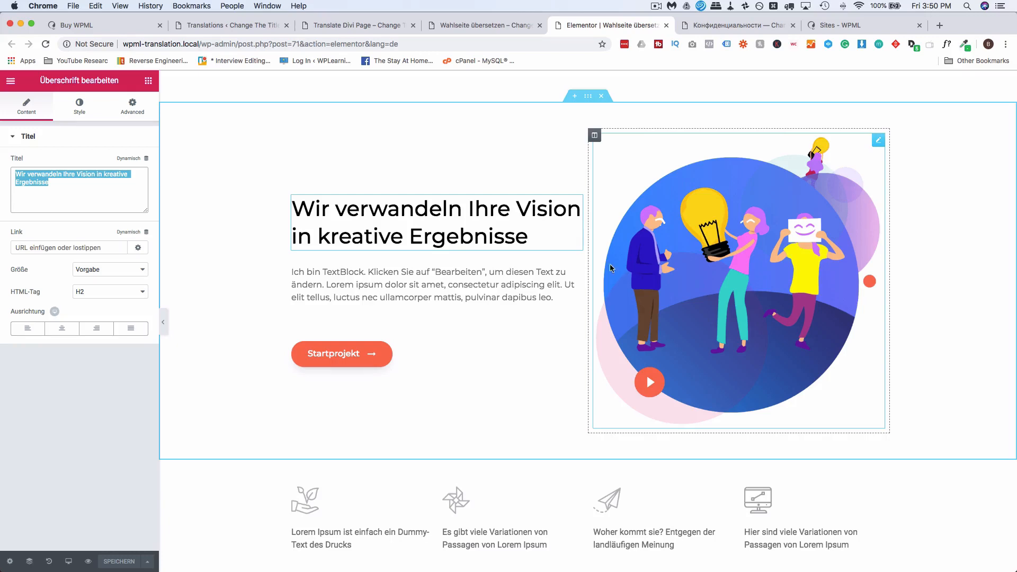
Open the Hindi version of the Translate Divi Page in the Divi Visual Builder and go to the juice descriptions.
{"action": "left_click", "coordinate": [259, 26]}
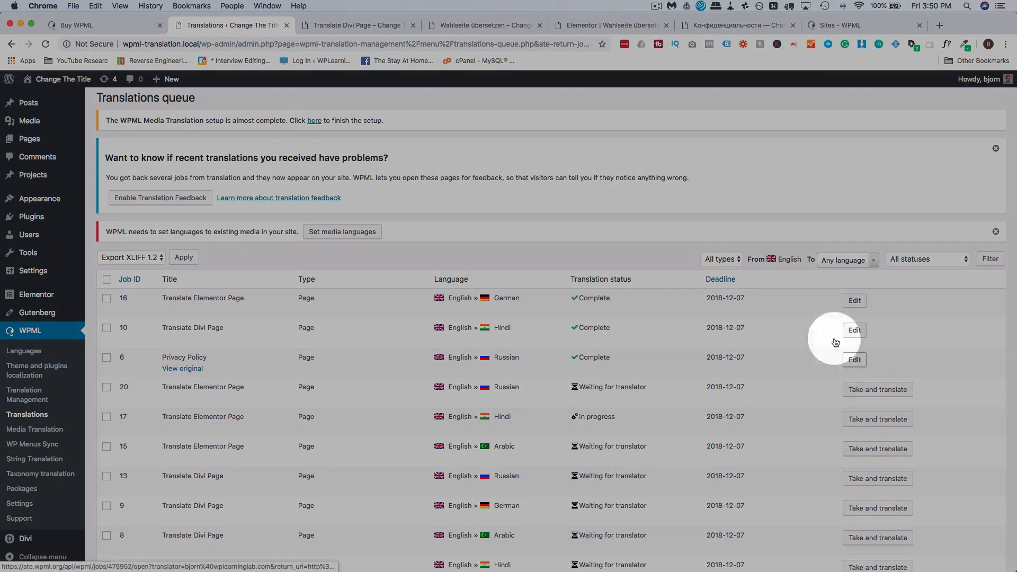
{"action": "left_click", "coordinate": [377, 28]}
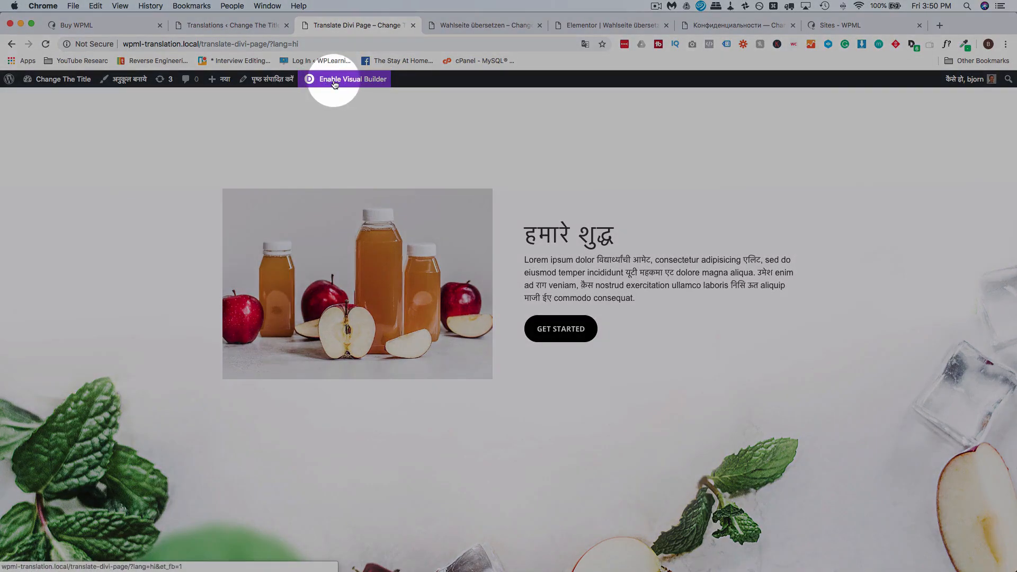
{"action": "left_click", "coordinate": [335, 80]}
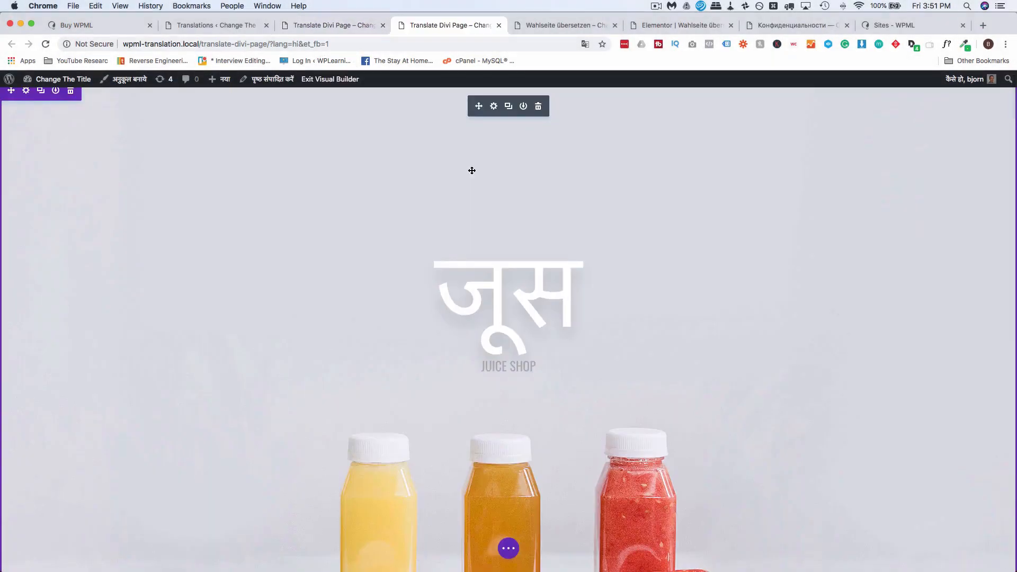
{"action": "scroll", "coordinate": [510, 254], "scroll_direction": "down", "scroll_amount": 15}
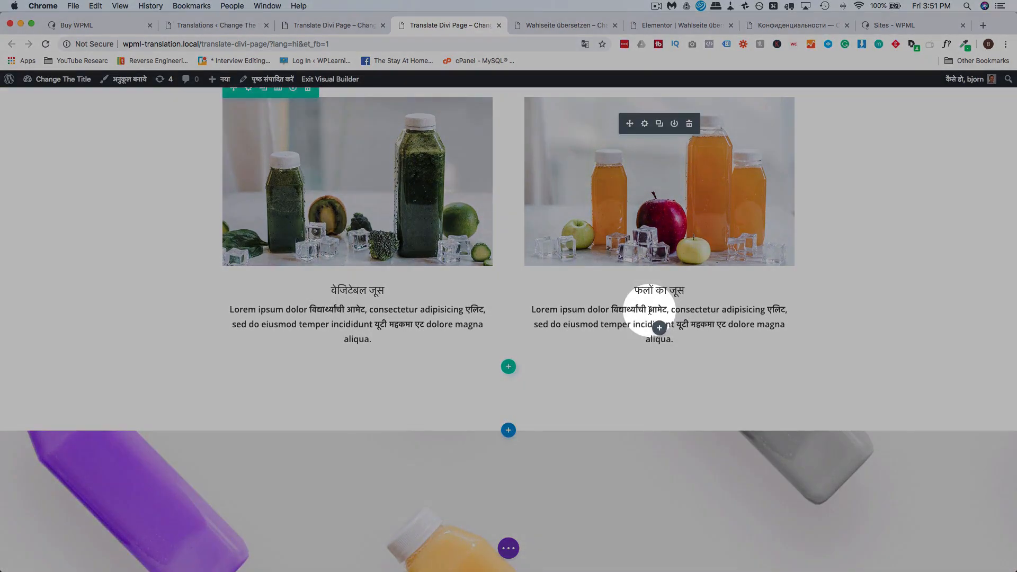
Insert the text "sfsdjhfwejk" into the first line of the description below the fruit juice heading.
{"action": "left_click", "coordinate": [613, 297]}
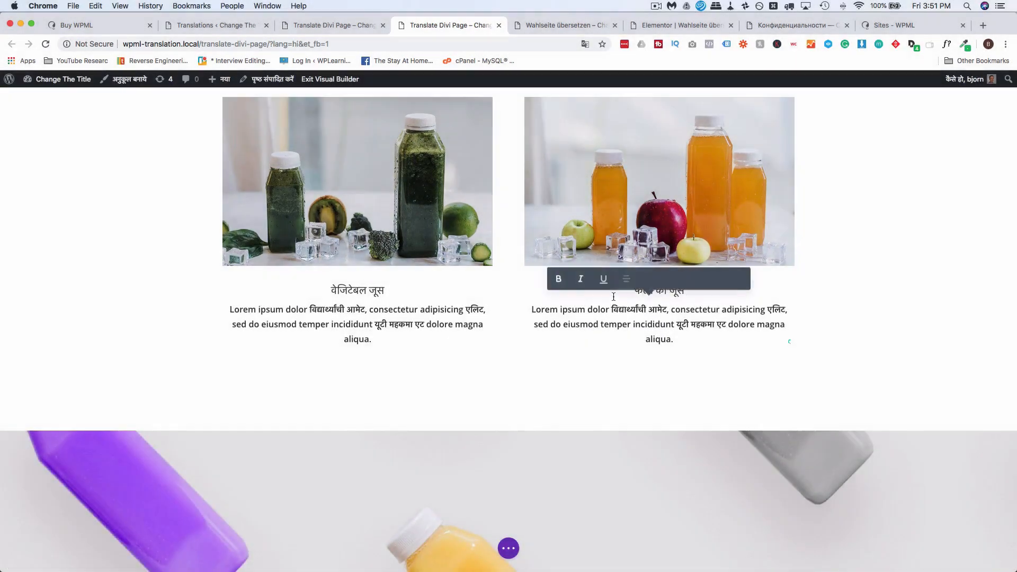
{"action": "left_click", "coordinate": [655, 298]}
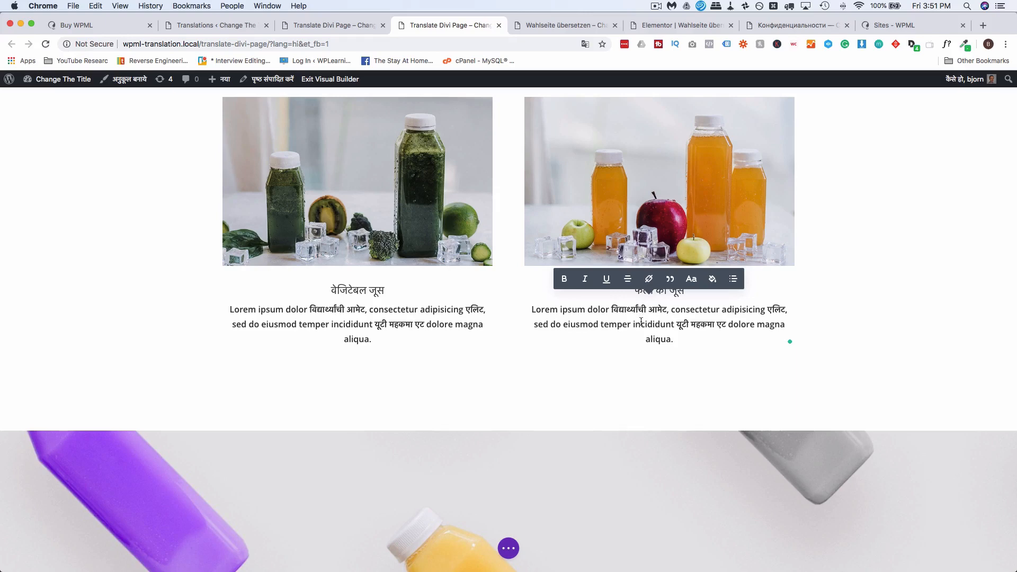
{"action": "type", "text": "sfsdjhfwejk"}
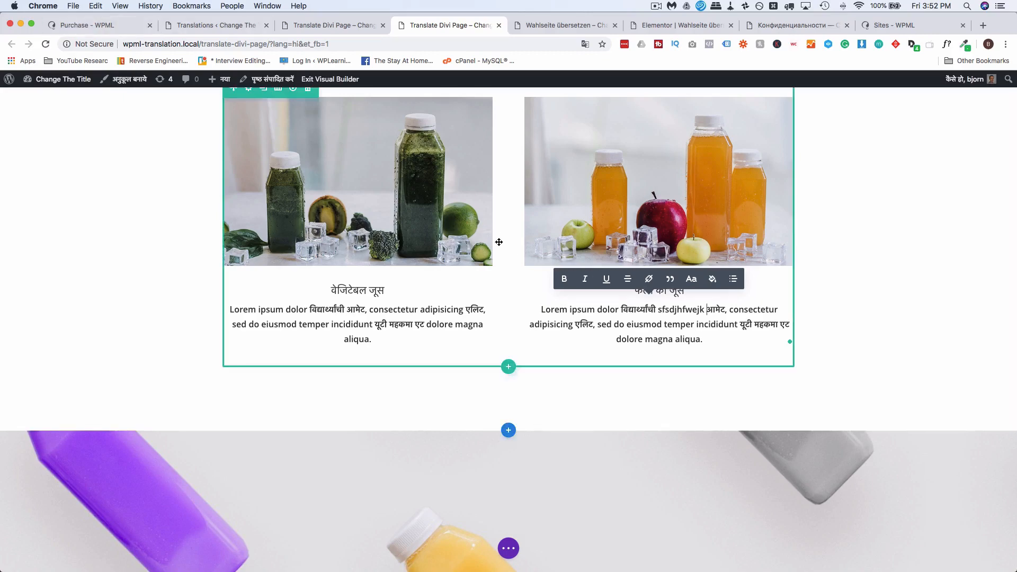
Compare the features, website limits and yearly renewal prices of the three plans on the WPML purchase page.
{"action": "left_click", "coordinate": [99, 26]}
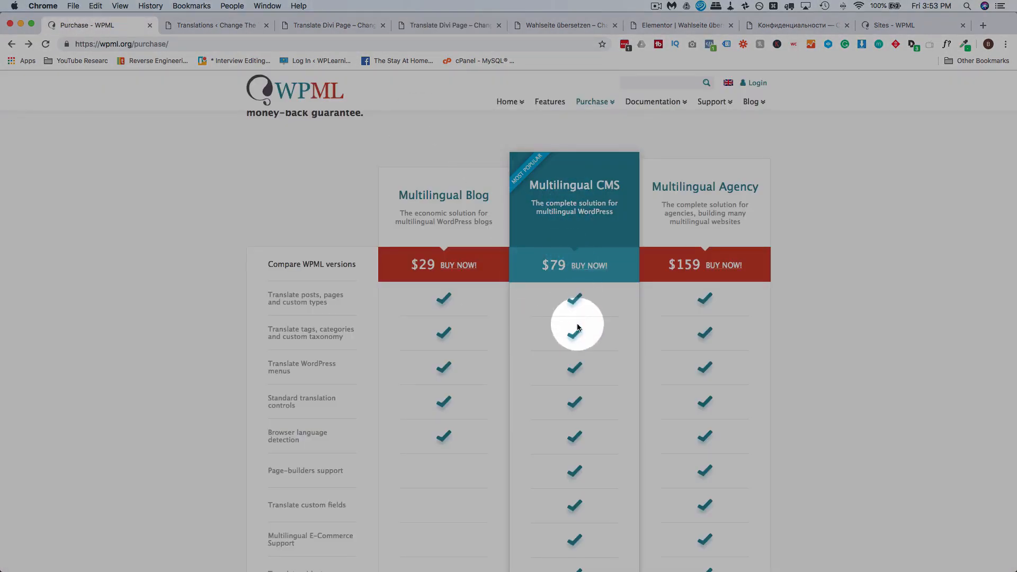
{"action": "scroll", "coordinate": [577, 324], "scroll_direction": "down", "scroll_amount": 2}
{"action": "scroll", "coordinate": [577, 326], "scroll_direction": "down", "scroll_amount": 10}
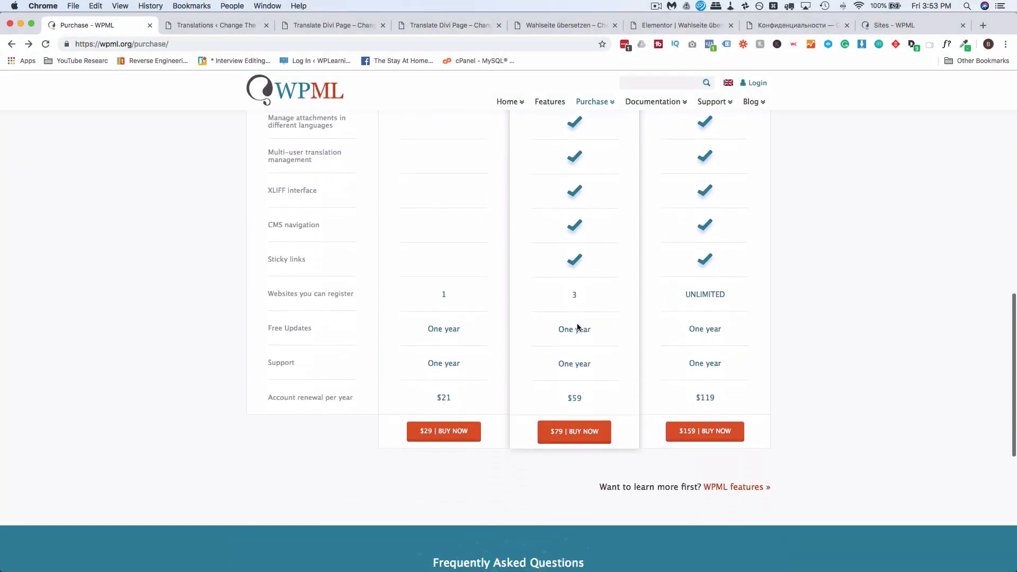
{"action": "left_click", "coordinate": [582, 397]}
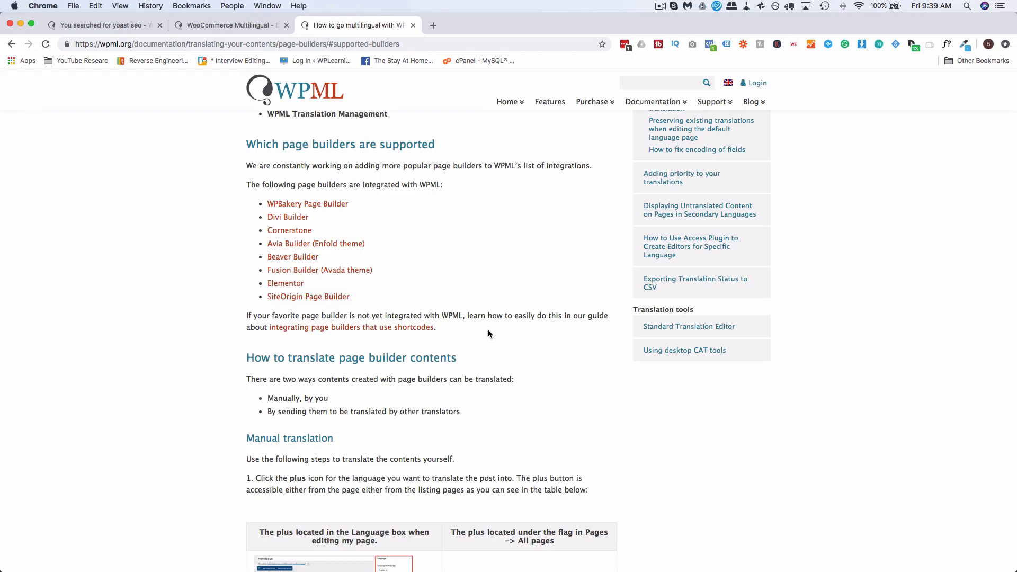
Highlight the list of supported page builders in the WPML documentation, then clear the selection.
{"action": "left_click_drag", "start_coordinate": [358, 297], "coordinate": [258, 202]}
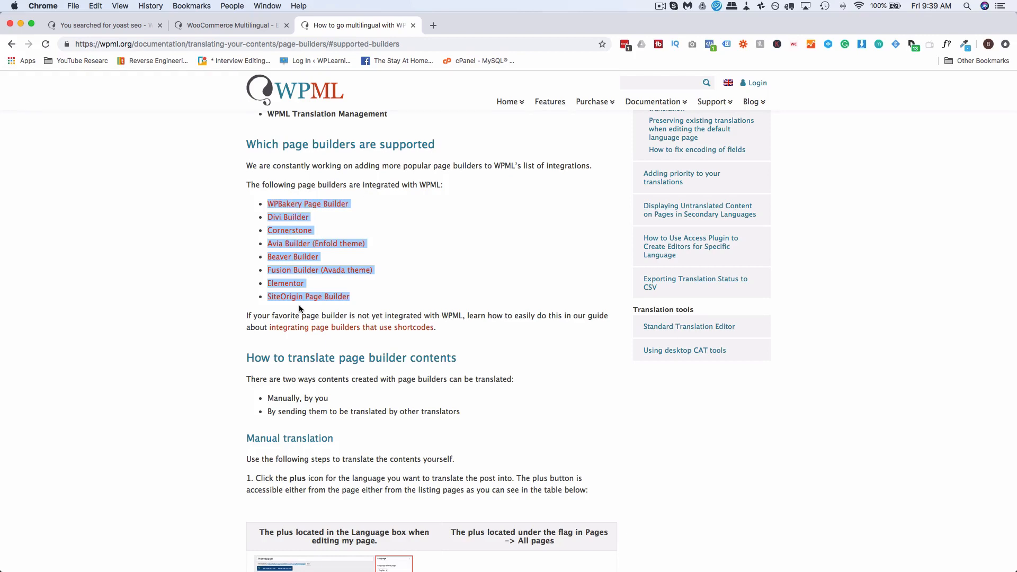
{"action": "left_click", "coordinate": [424, 293]}
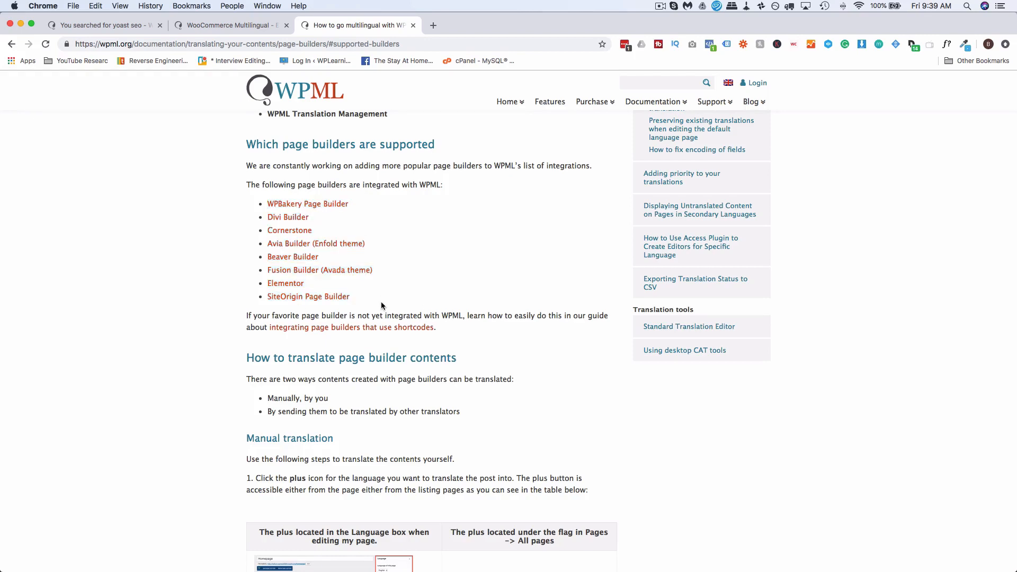
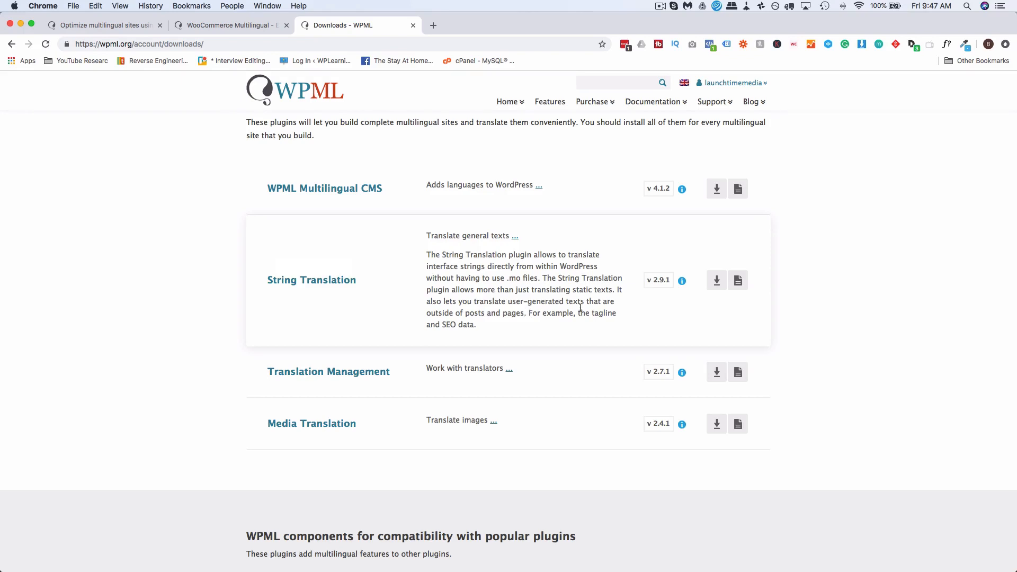
Highlight the tagline and SEO data mentions in the String Translation plugin description on the WPML downloads page.
{"action": "double_click", "coordinate": [598, 313]}
{"action": "left_click", "coordinate": [448, 326]}
{"action": "double_click", "coordinate": [448, 326]}
{"action": "left_click", "coordinate": [500, 299]}
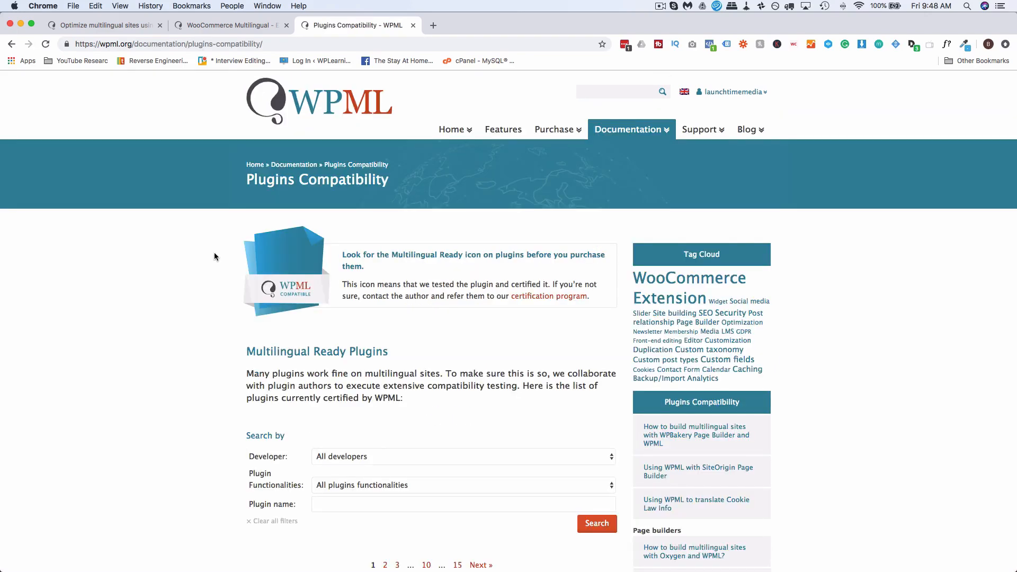
Examine the WPML Plugins Compatibility list, checking the compatibility status and testing info of the plugins on its first page.
{"action": "scroll", "coordinate": [214, 252], "scroll_direction": "down", "scroll_amount": 2}
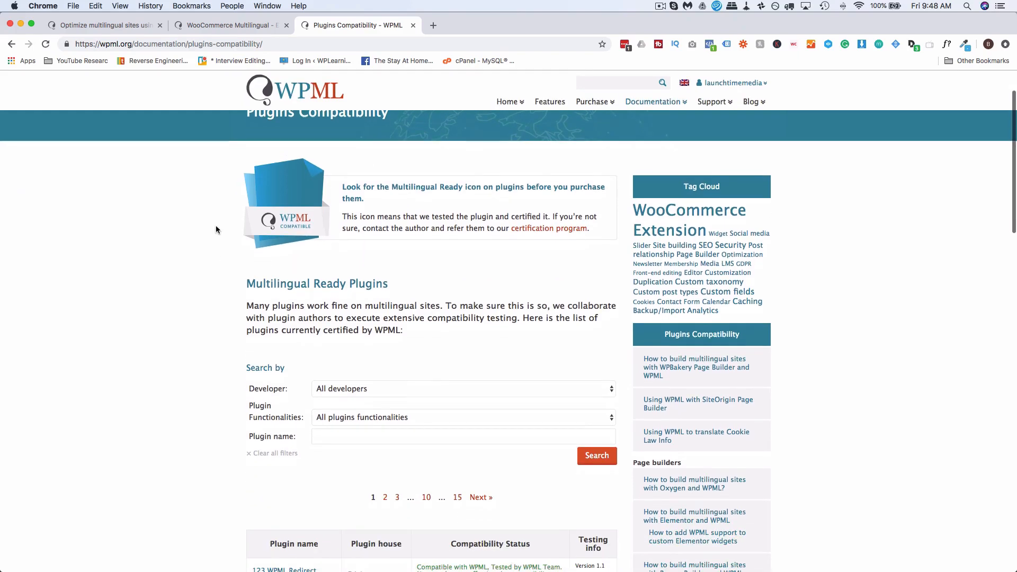
{"action": "scroll", "coordinate": [215, 225], "scroll_direction": "down", "scroll_amount": 4}
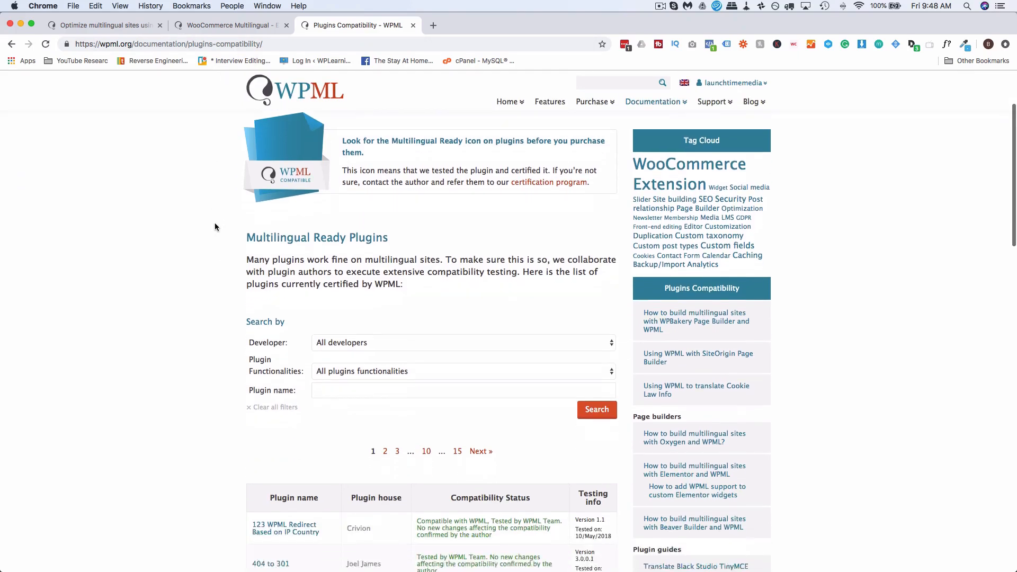
{"action": "scroll", "coordinate": [215, 226], "scroll_direction": "down", "scroll_amount": 3}
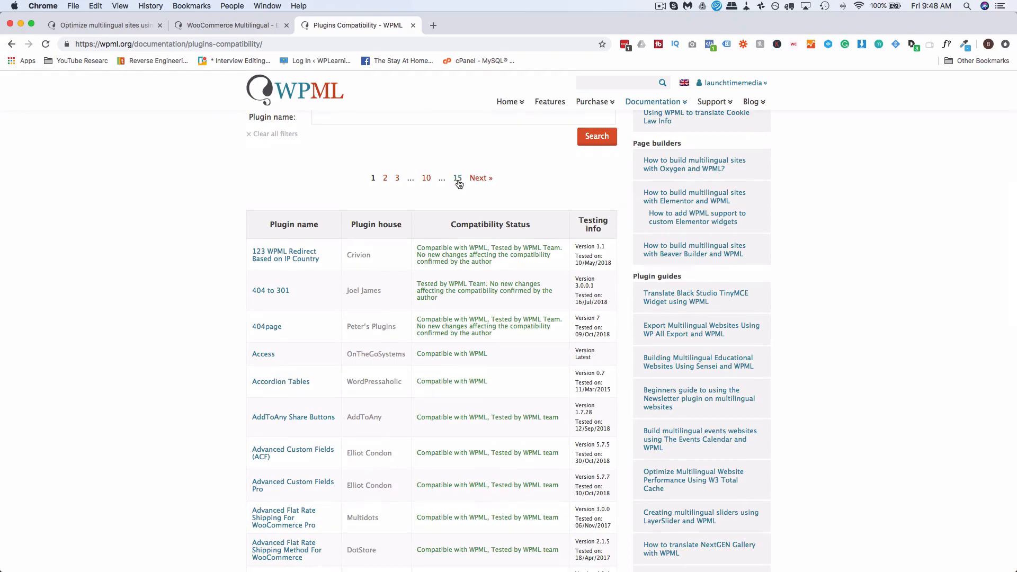
{"action": "scroll", "coordinate": [260, 243], "scroll_direction": "down", "scroll_amount": 10}
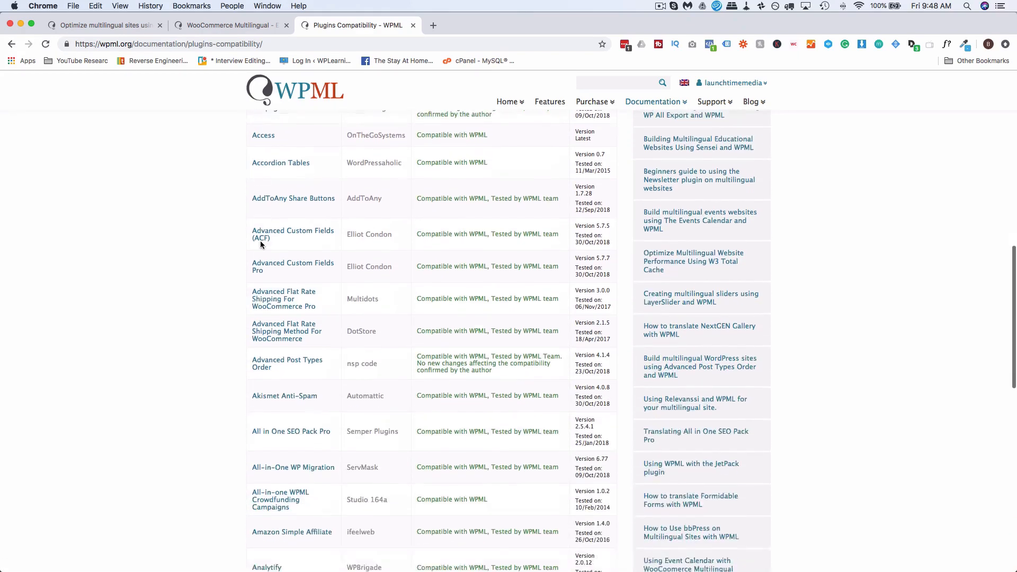
{"action": "scroll", "coordinate": [260, 244], "scroll_direction": "down", "scroll_amount": 7}
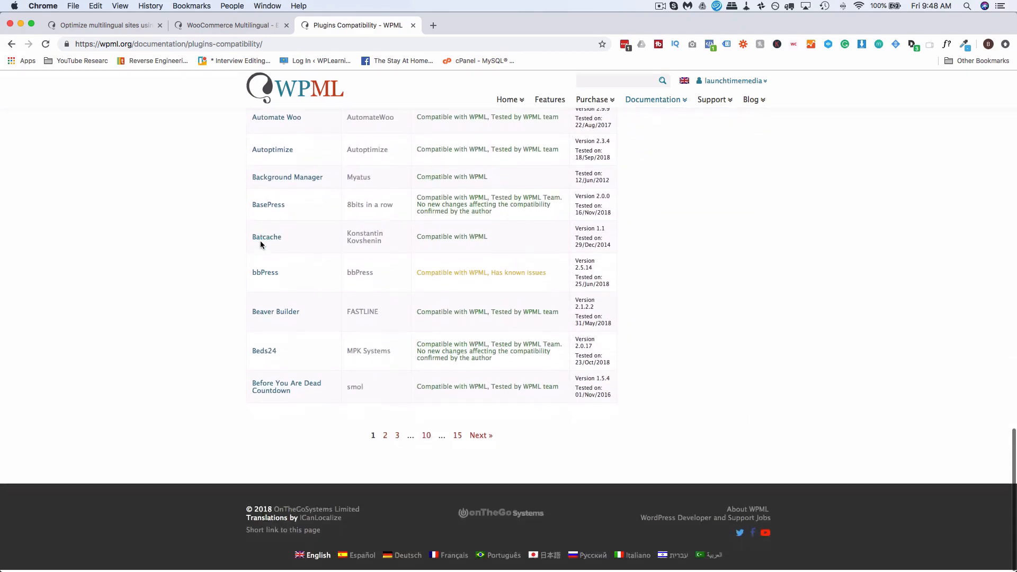
{"action": "scroll", "coordinate": [261, 244], "scroll_direction": "up", "scroll_amount": 2}
{"action": "scroll", "coordinate": [259, 240], "scroll_direction": "down", "scroll_amount": 1}
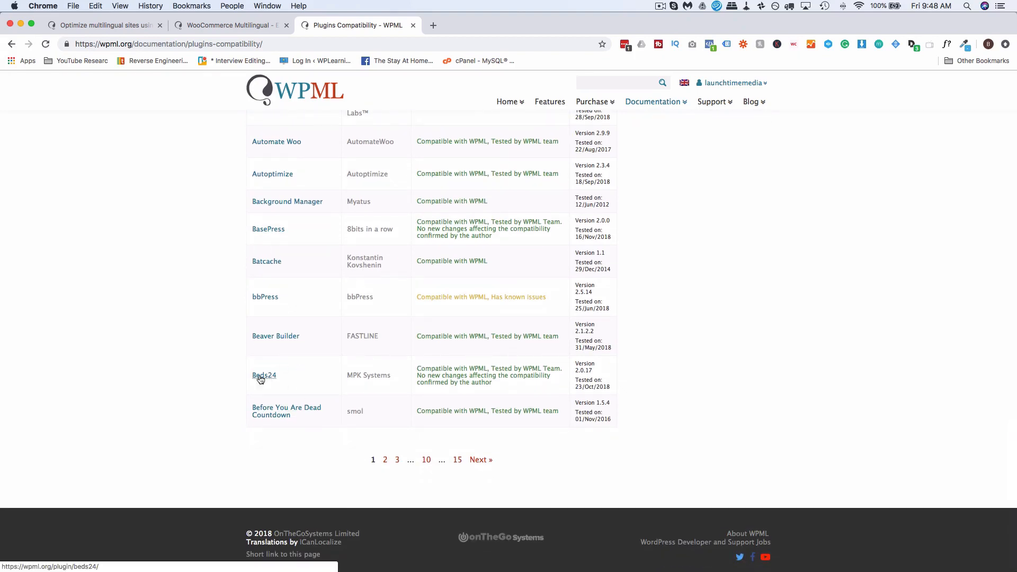
{"action": "scroll", "coordinate": [235, 386], "scroll_direction": "up", "scroll_amount": 2}
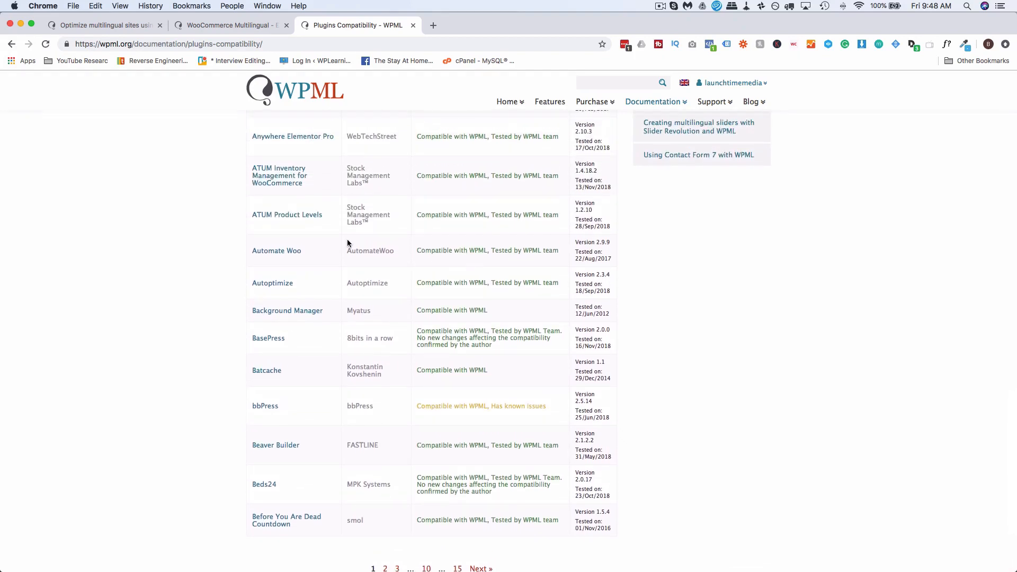
{"action": "scroll", "coordinate": [369, 351], "scroll_direction": "down", "scroll_amount": 3}
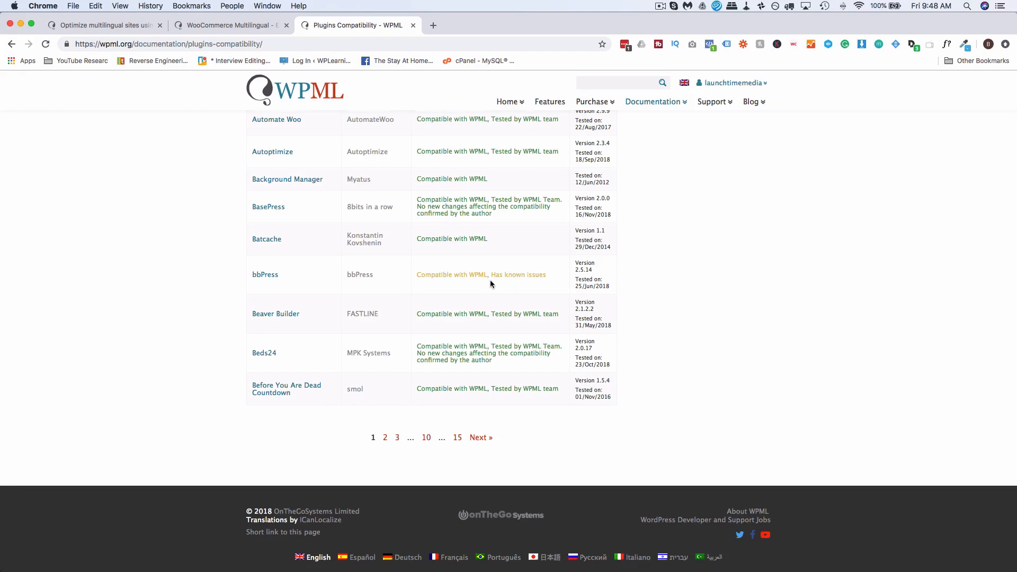
{"action": "scroll", "coordinate": [443, 341], "scroll_direction": "up", "scroll_amount": 15}
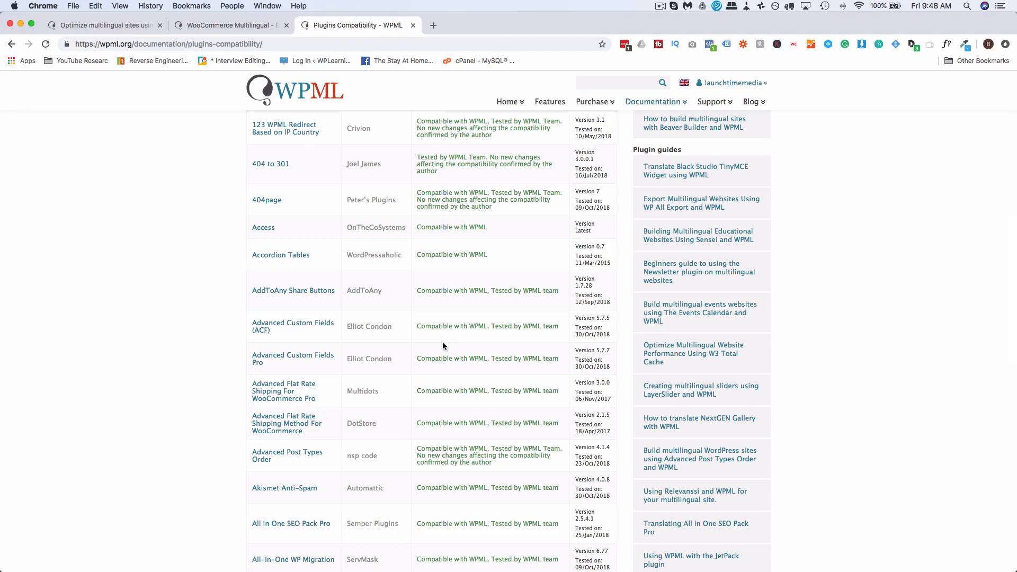
{"action": "scroll", "coordinate": [453, 381], "scroll_direction": "up", "scroll_amount": 5}
{"action": "scroll", "coordinate": [454, 382], "scroll_direction": "up", "scroll_amount": 1}
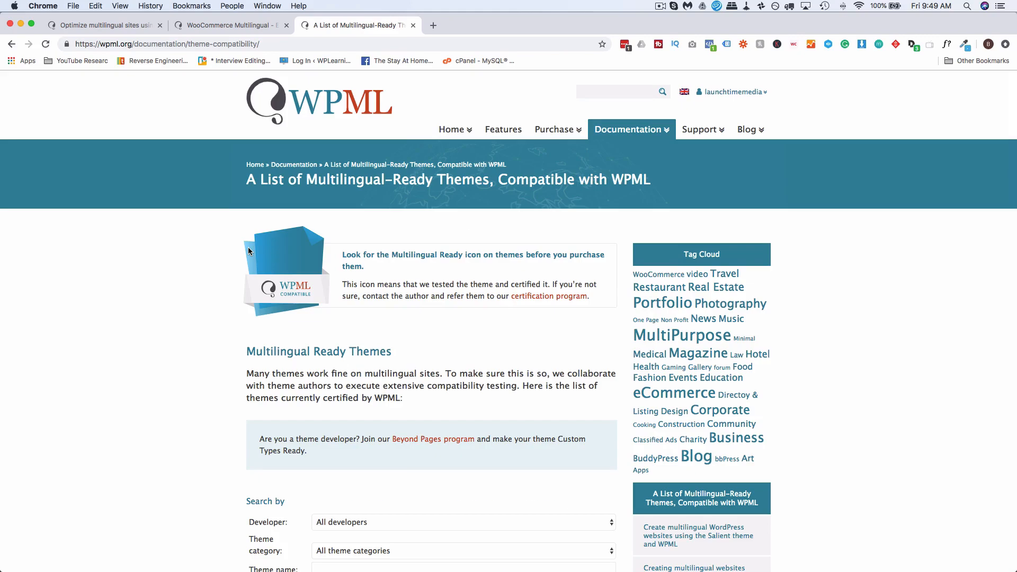
Examine the list of multilingual-ready themes for their theme houses, compatibility status and testing info.
{"action": "scroll", "coordinate": [248, 249], "scroll_direction": "down", "scroll_amount": 3}
{"action": "scroll", "coordinate": [249, 251], "scroll_direction": "down", "scroll_amount": 5}
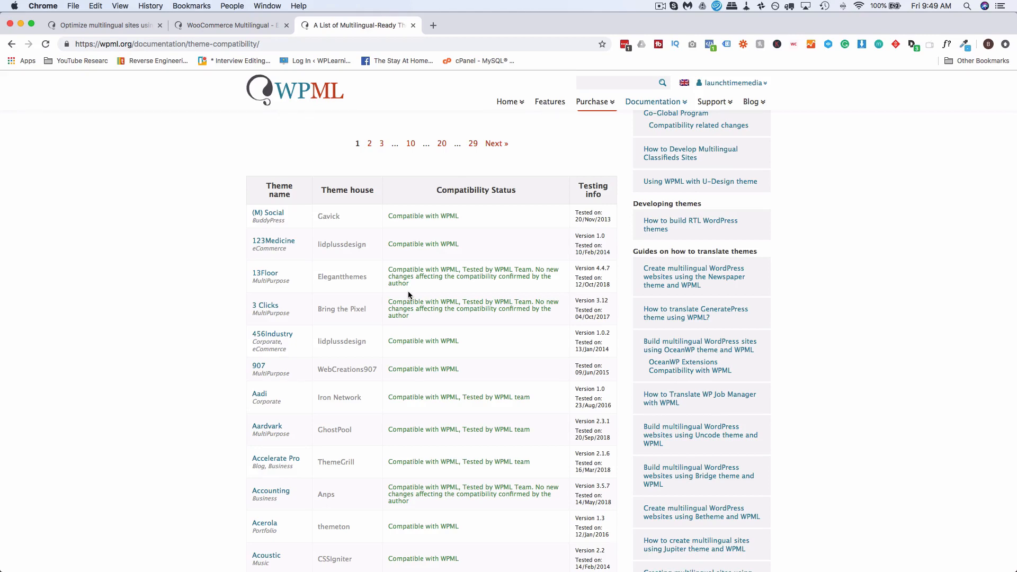
{"action": "scroll", "coordinate": [408, 295], "scroll_direction": "down", "scroll_amount": 2}
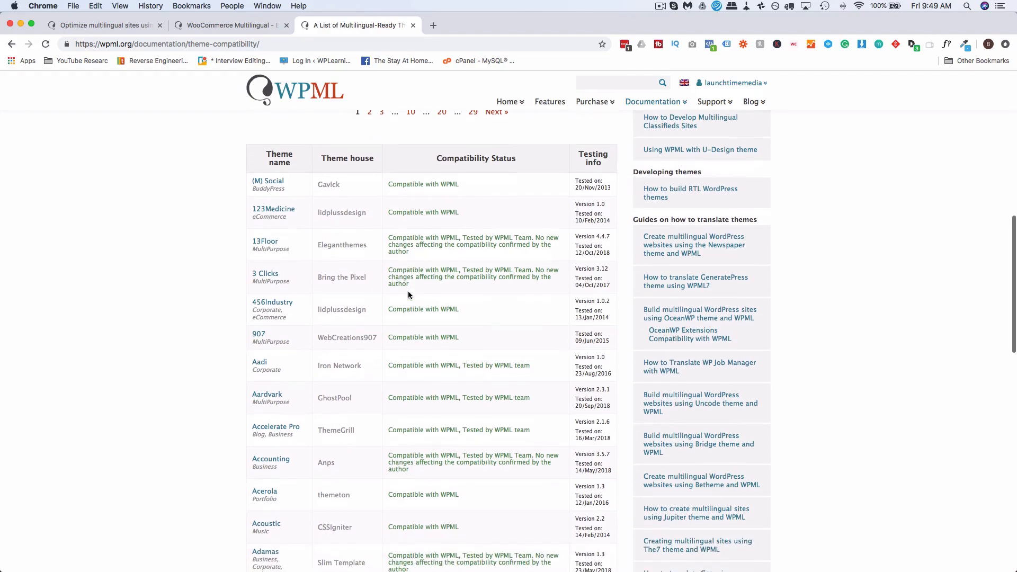
{"action": "scroll", "coordinate": [411, 295], "scroll_direction": "up", "scroll_amount": 3}
{"action": "scroll", "coordinate": [451, 291], "scroll_direction": "down", "scroll_amount": 5}
{"action": "scroll", "coordinate": [483, 289], "scroll_direction": "down", "scroll_amount": 15}
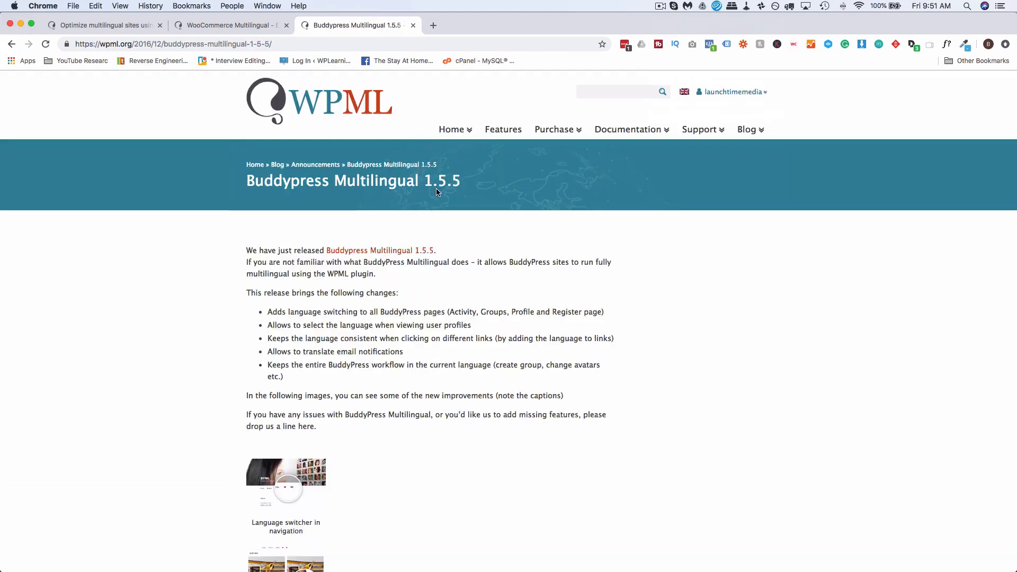
Read the BuddyPress Multilingual 1.5.5 announcement and the MailChimp for WordPress Multilingual setup and form translation instructions.
{"action": "scroll", "coordinate": [238, 271], "scroll_direction": "down", "scroll_amount": 3}
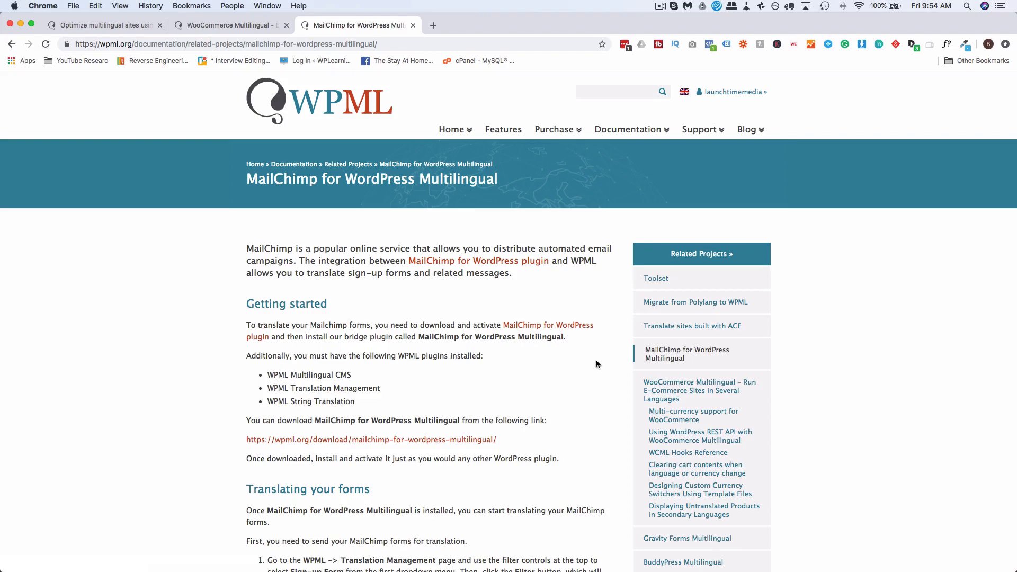
{"action": "scroll", "coordinate": [597, 364], "scroll_direction": "down", "scroll_amount": 5}
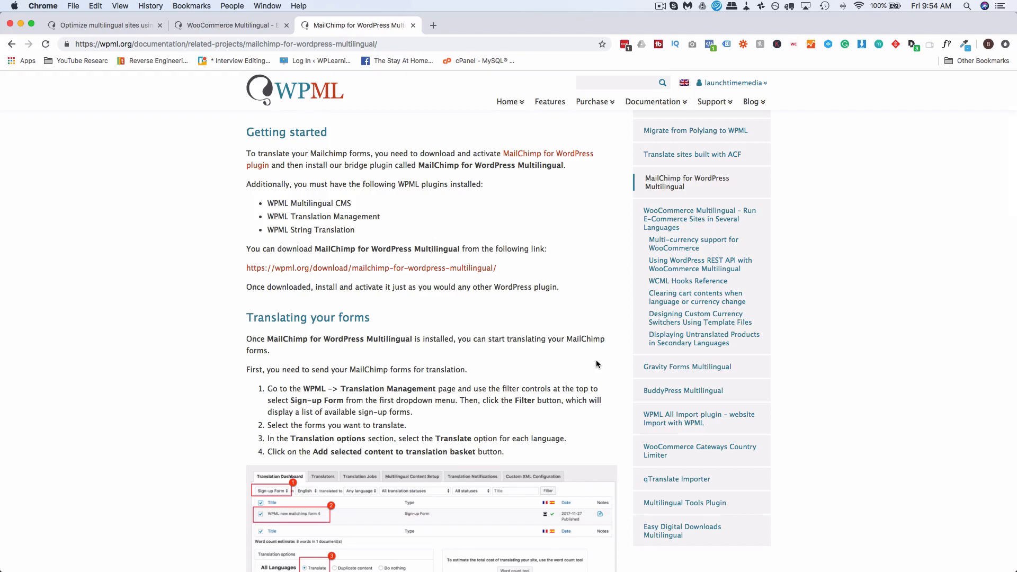
{"action": "scroll", "coordinate": [596, 365], "scroll_direction": "up", "scroll_amount": 2}
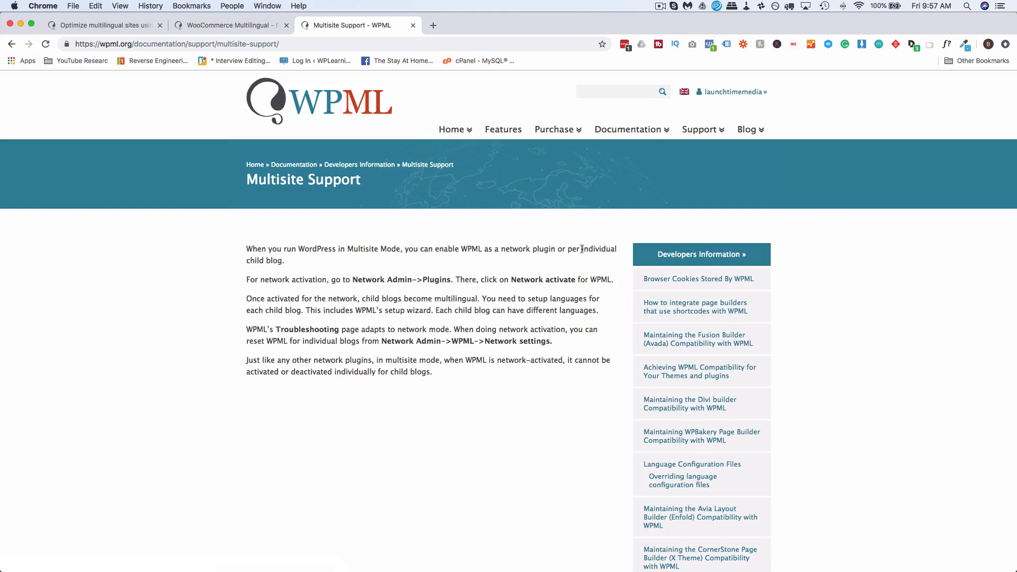
{"action": "mouse_move", "coordinate": [597, 133]}
{"action": "mouse_move", "coordinate": [754, 137]}
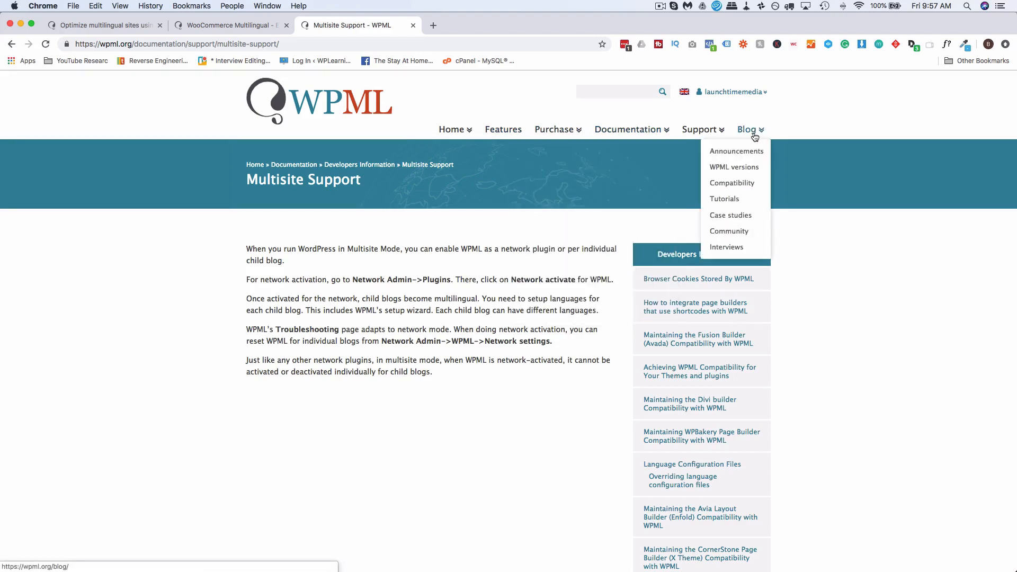